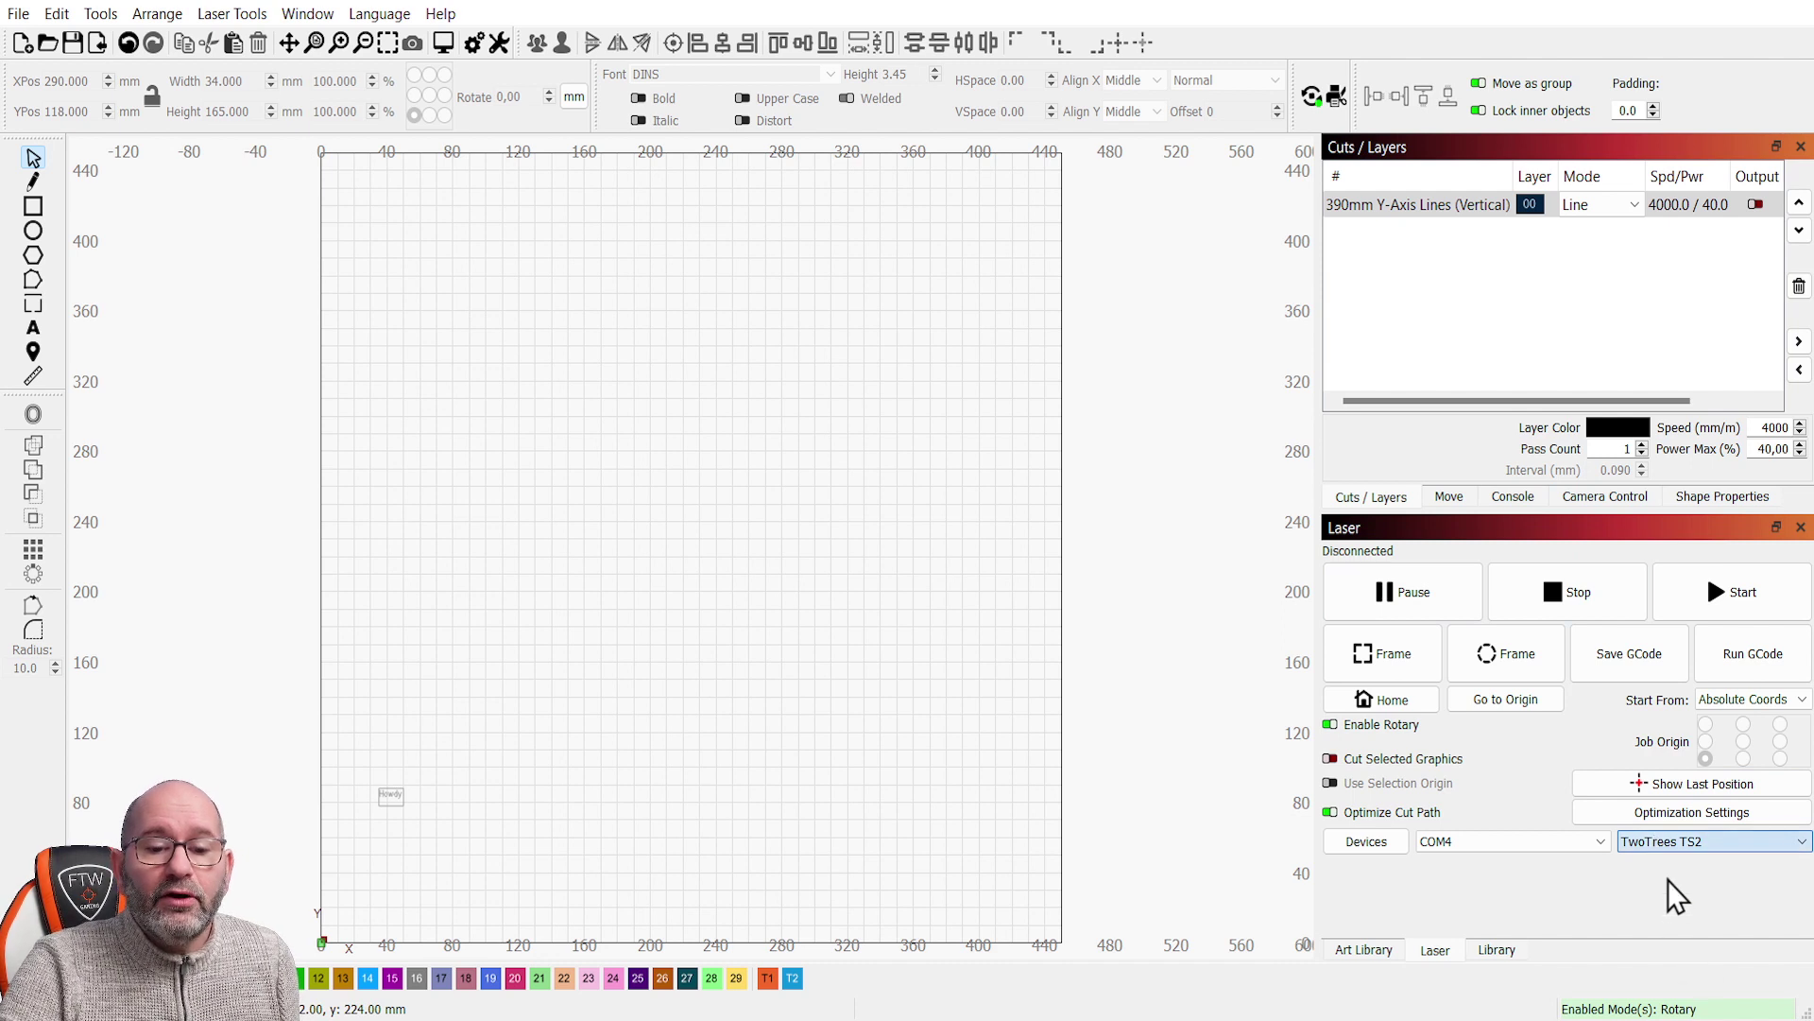
- Switch to the Atomstack P7, marquee-select the Howdy text and its box, then return to the TwoTrees TS2
{"action": "key", "text": "Up"}
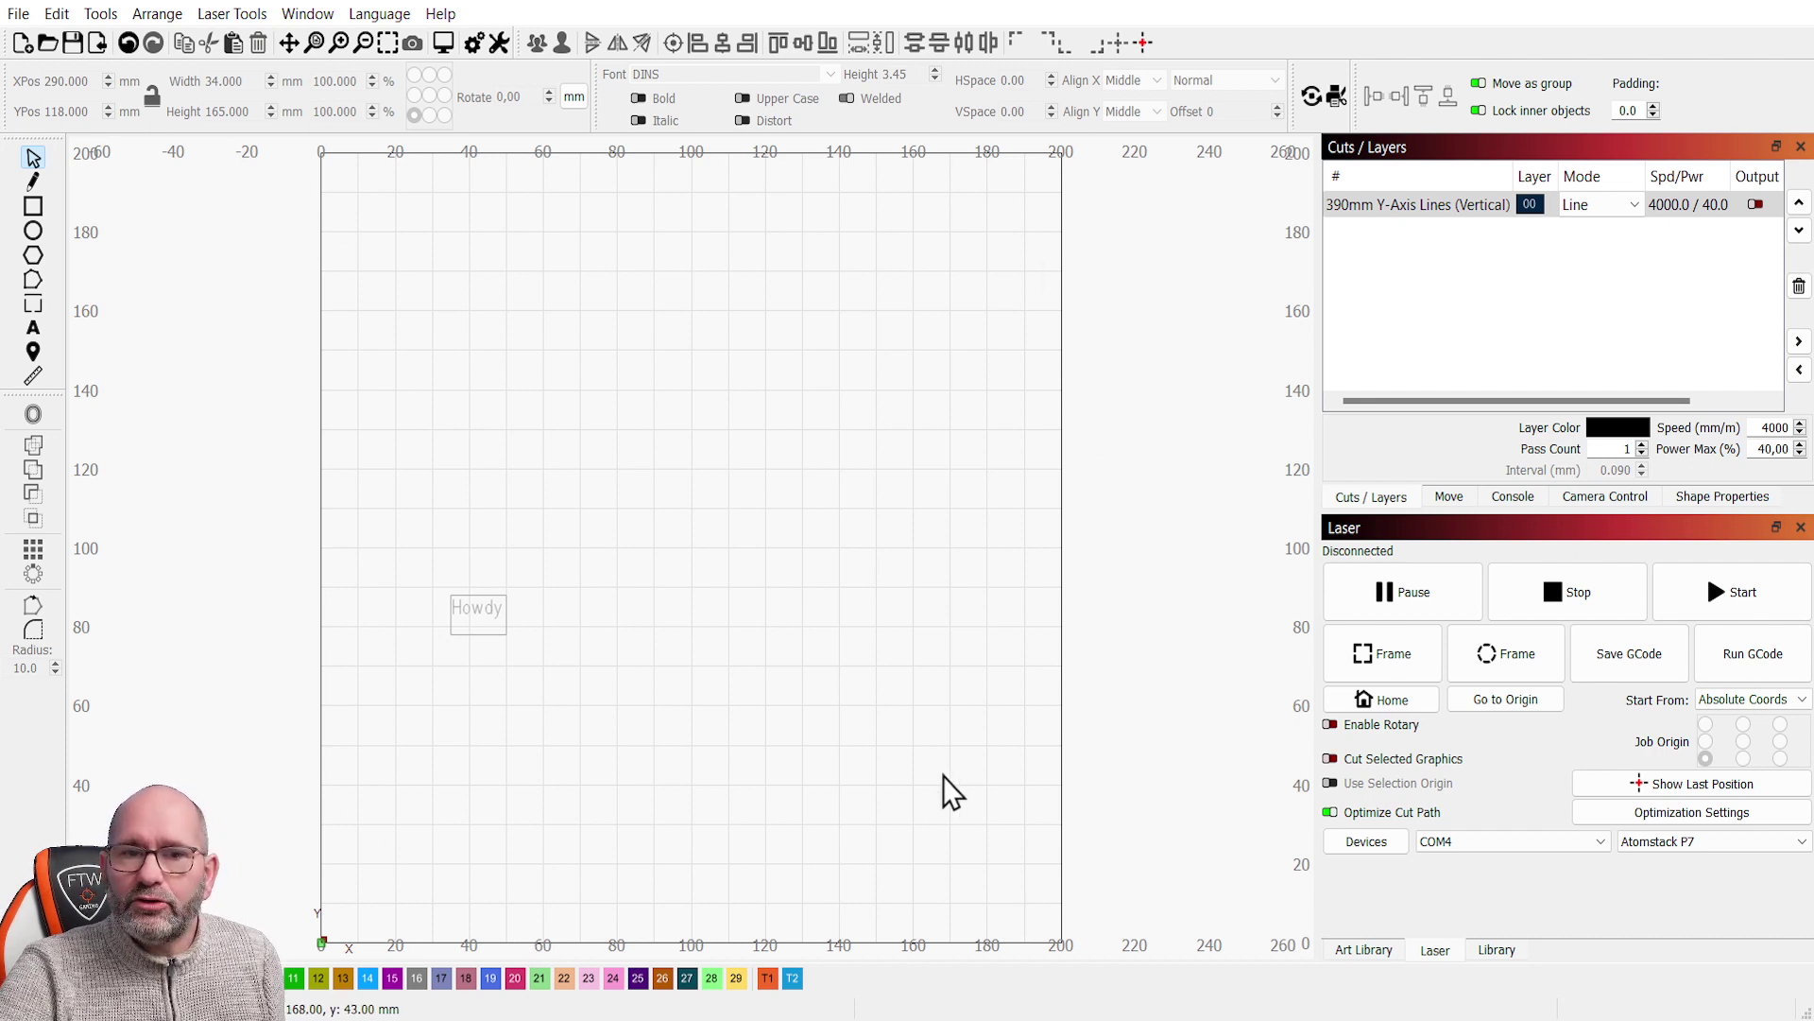
{"action": "left_click_drag", "start_coordinate": [615, 693], "coordinate": [423, 590]}
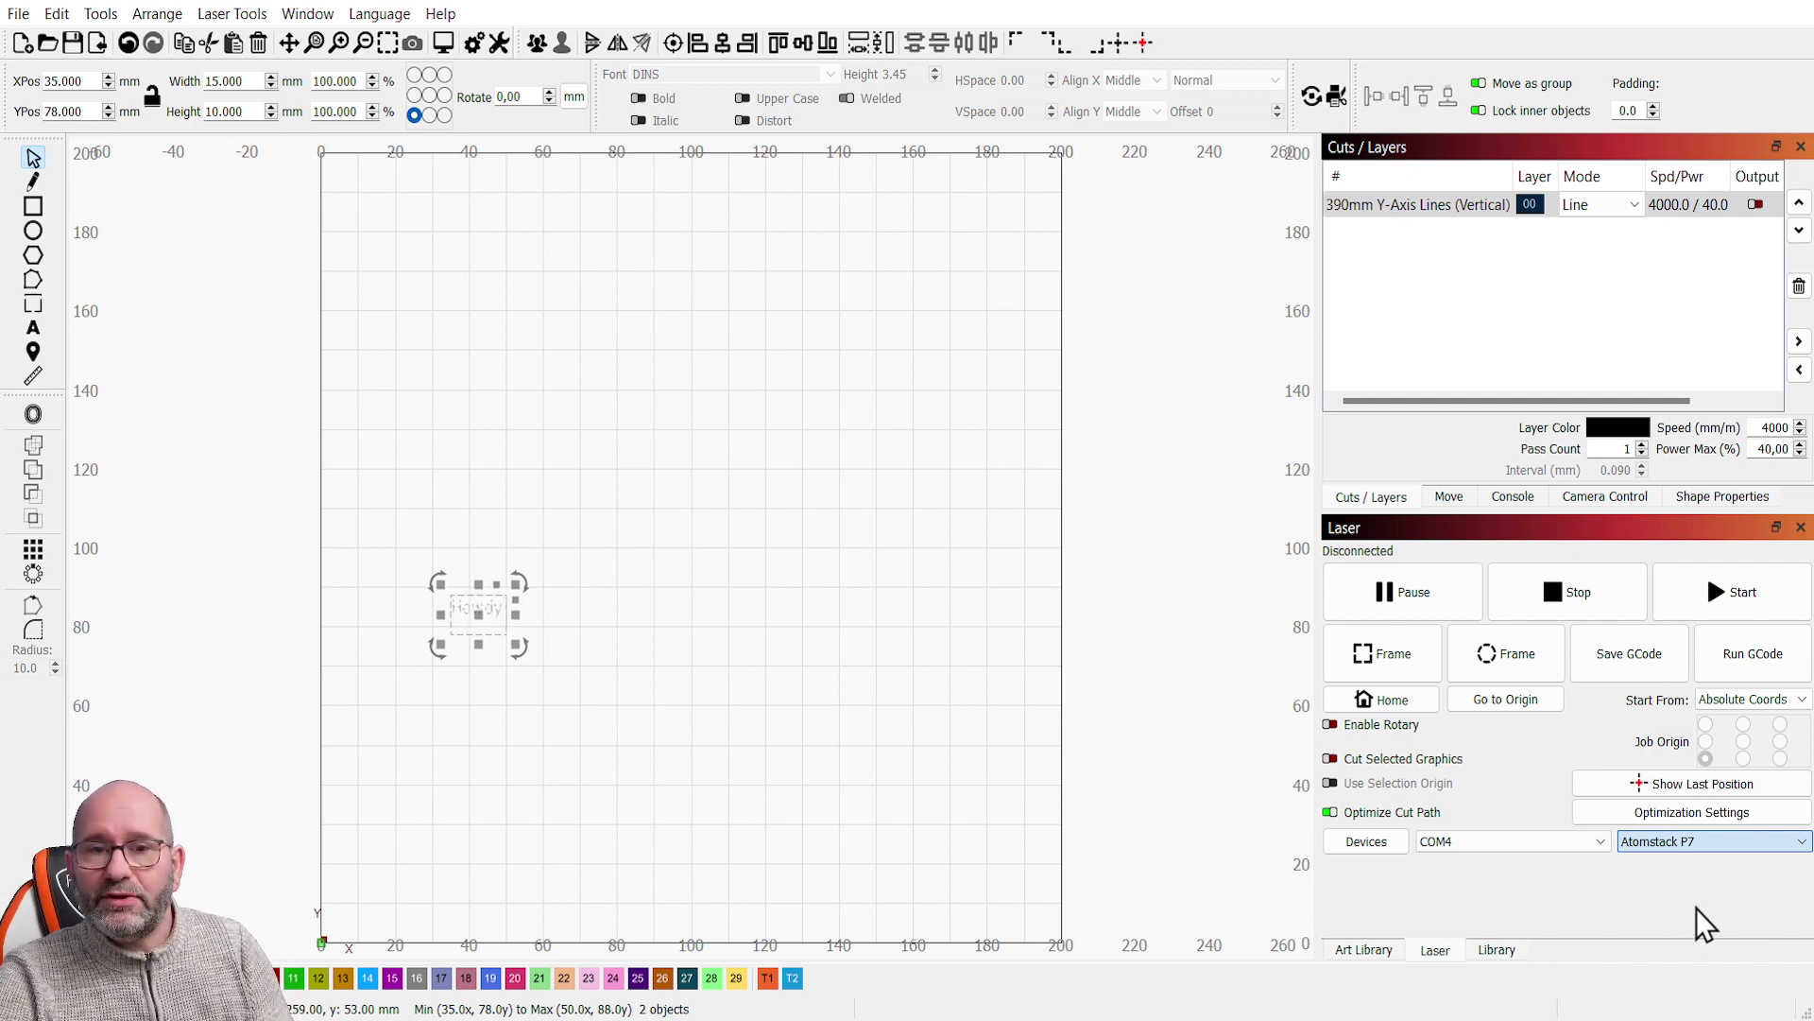
{"action": "key", "text": "Down"}
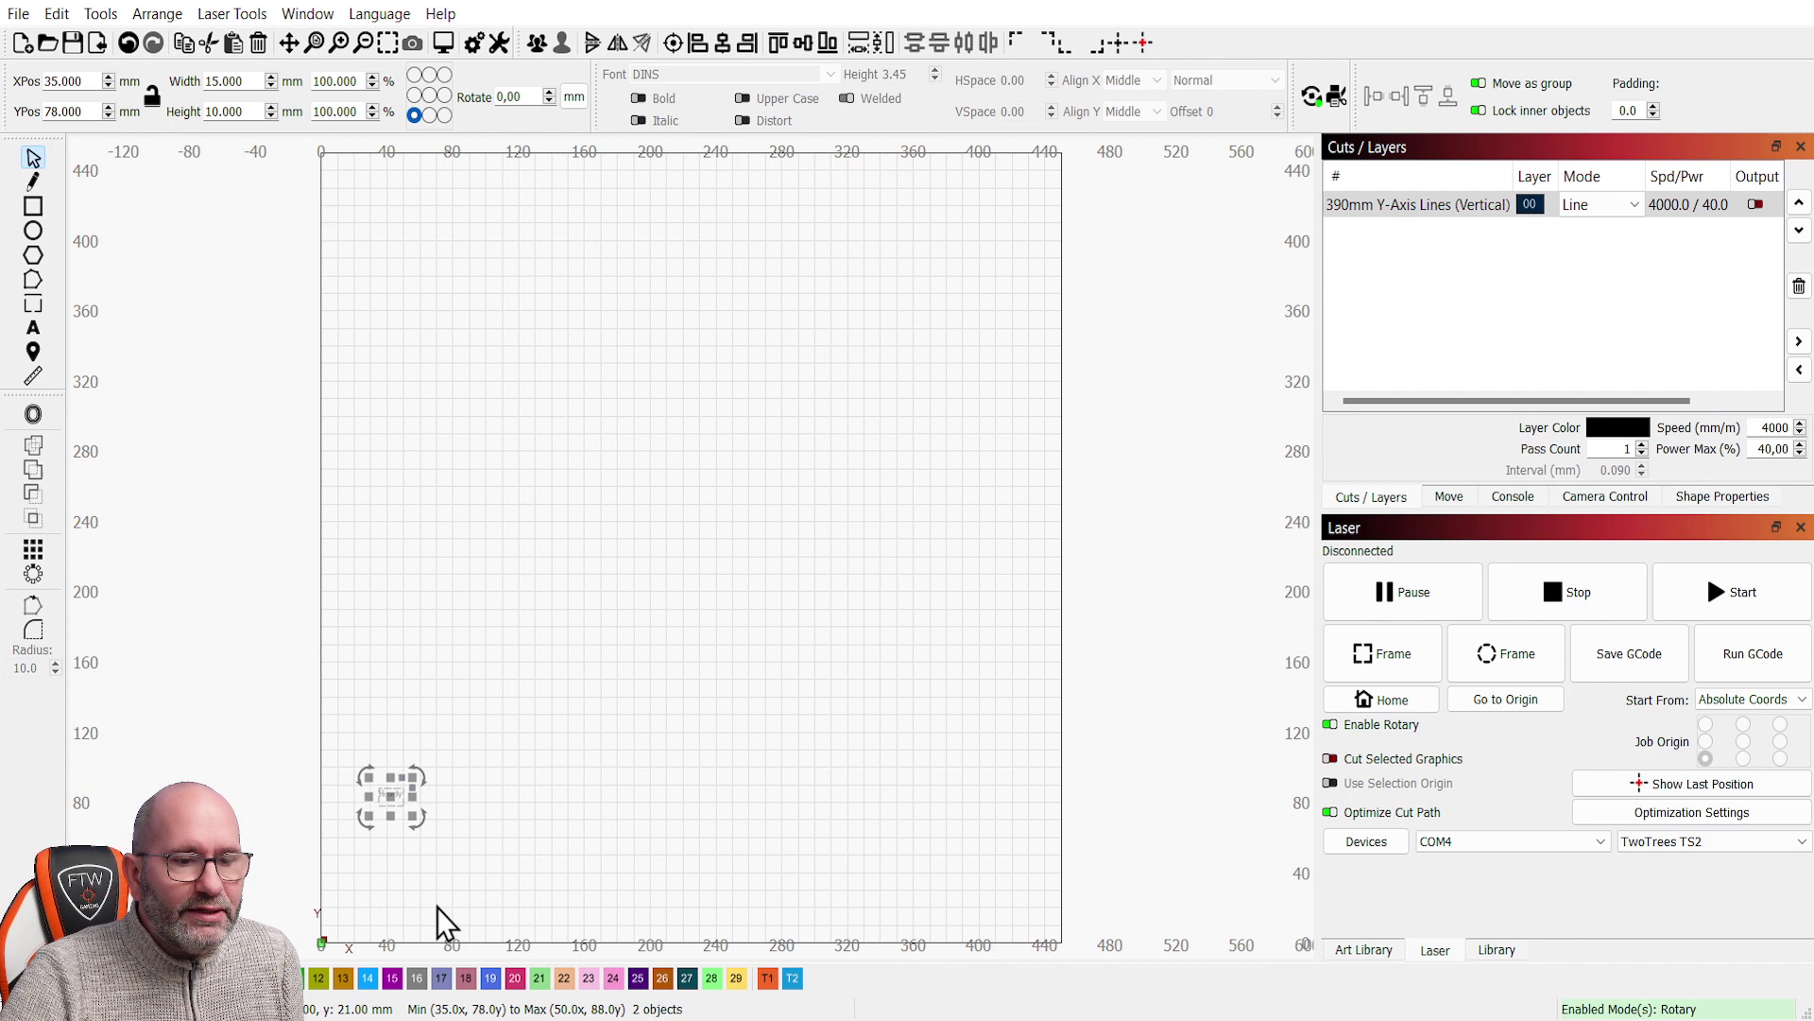
{"action": "left_click", "coordinate": [410, 846]}
{"action": "left_click_drag", "start_coordinate": [441, 848], "coordinate": [353, 744]}
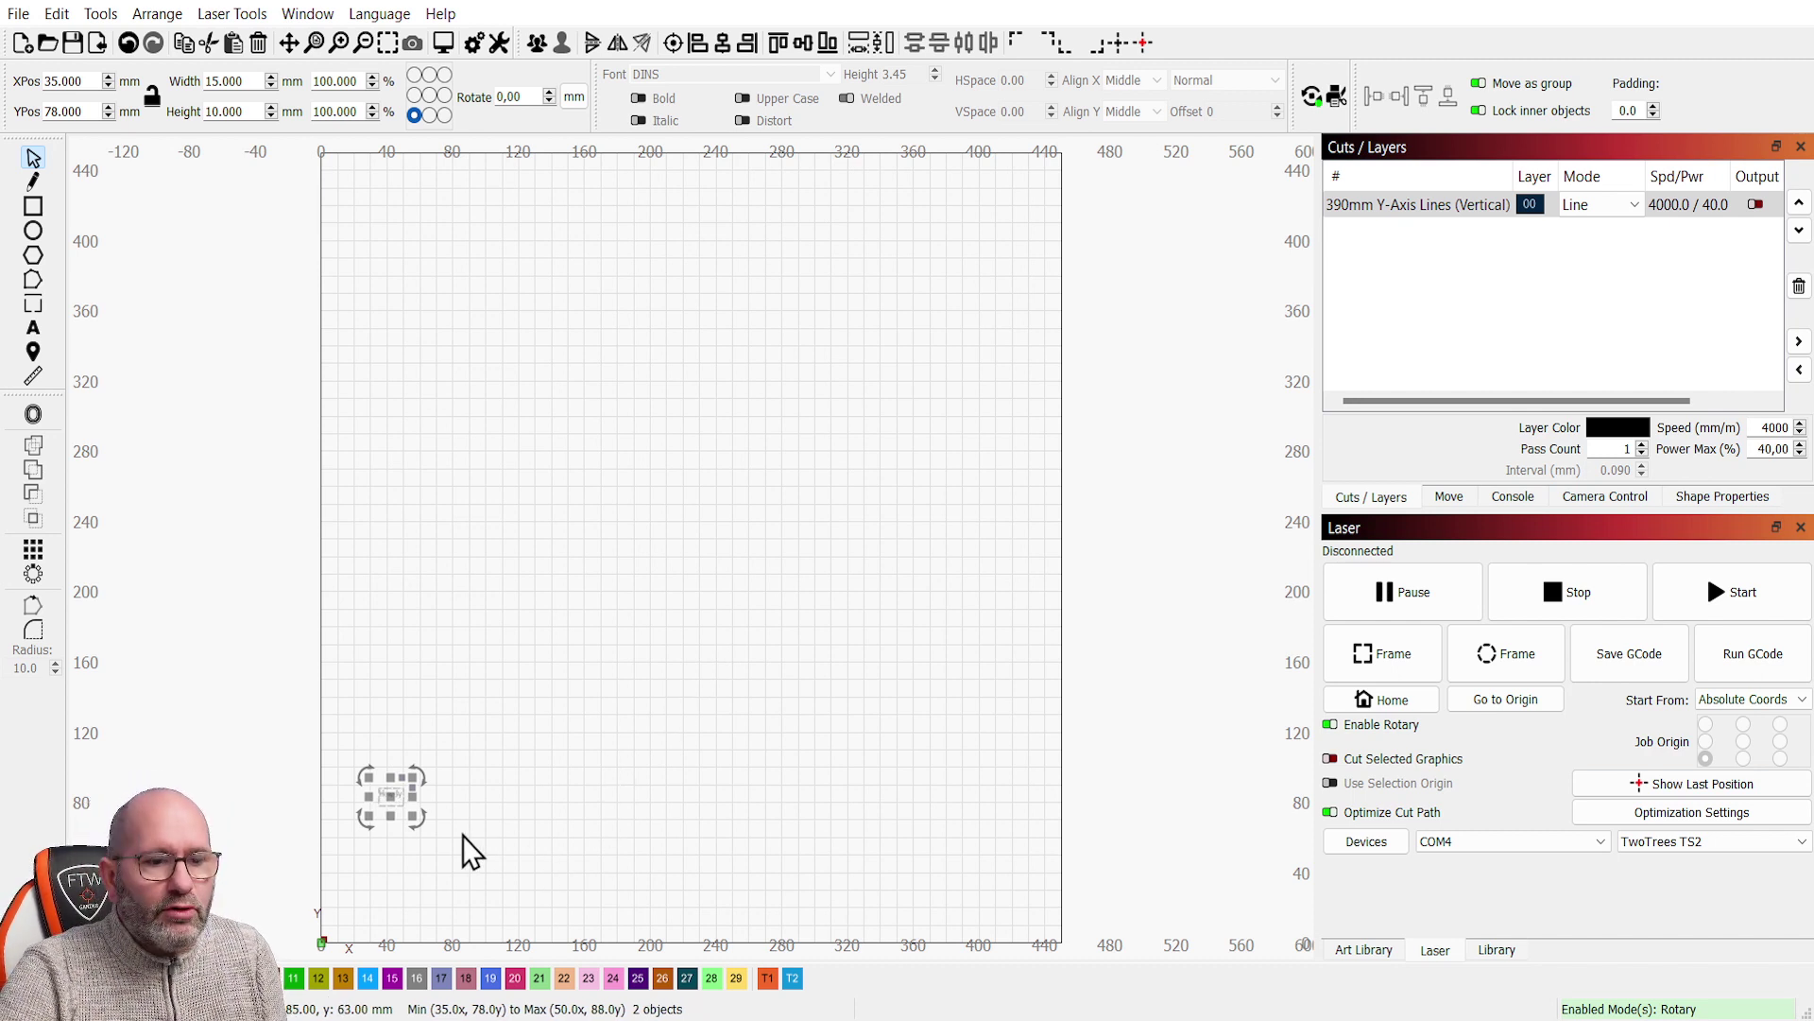
{"action": "scroll", "coordinate": [804, 612], "scroll_direction": "up", "scroll_amount": 6}
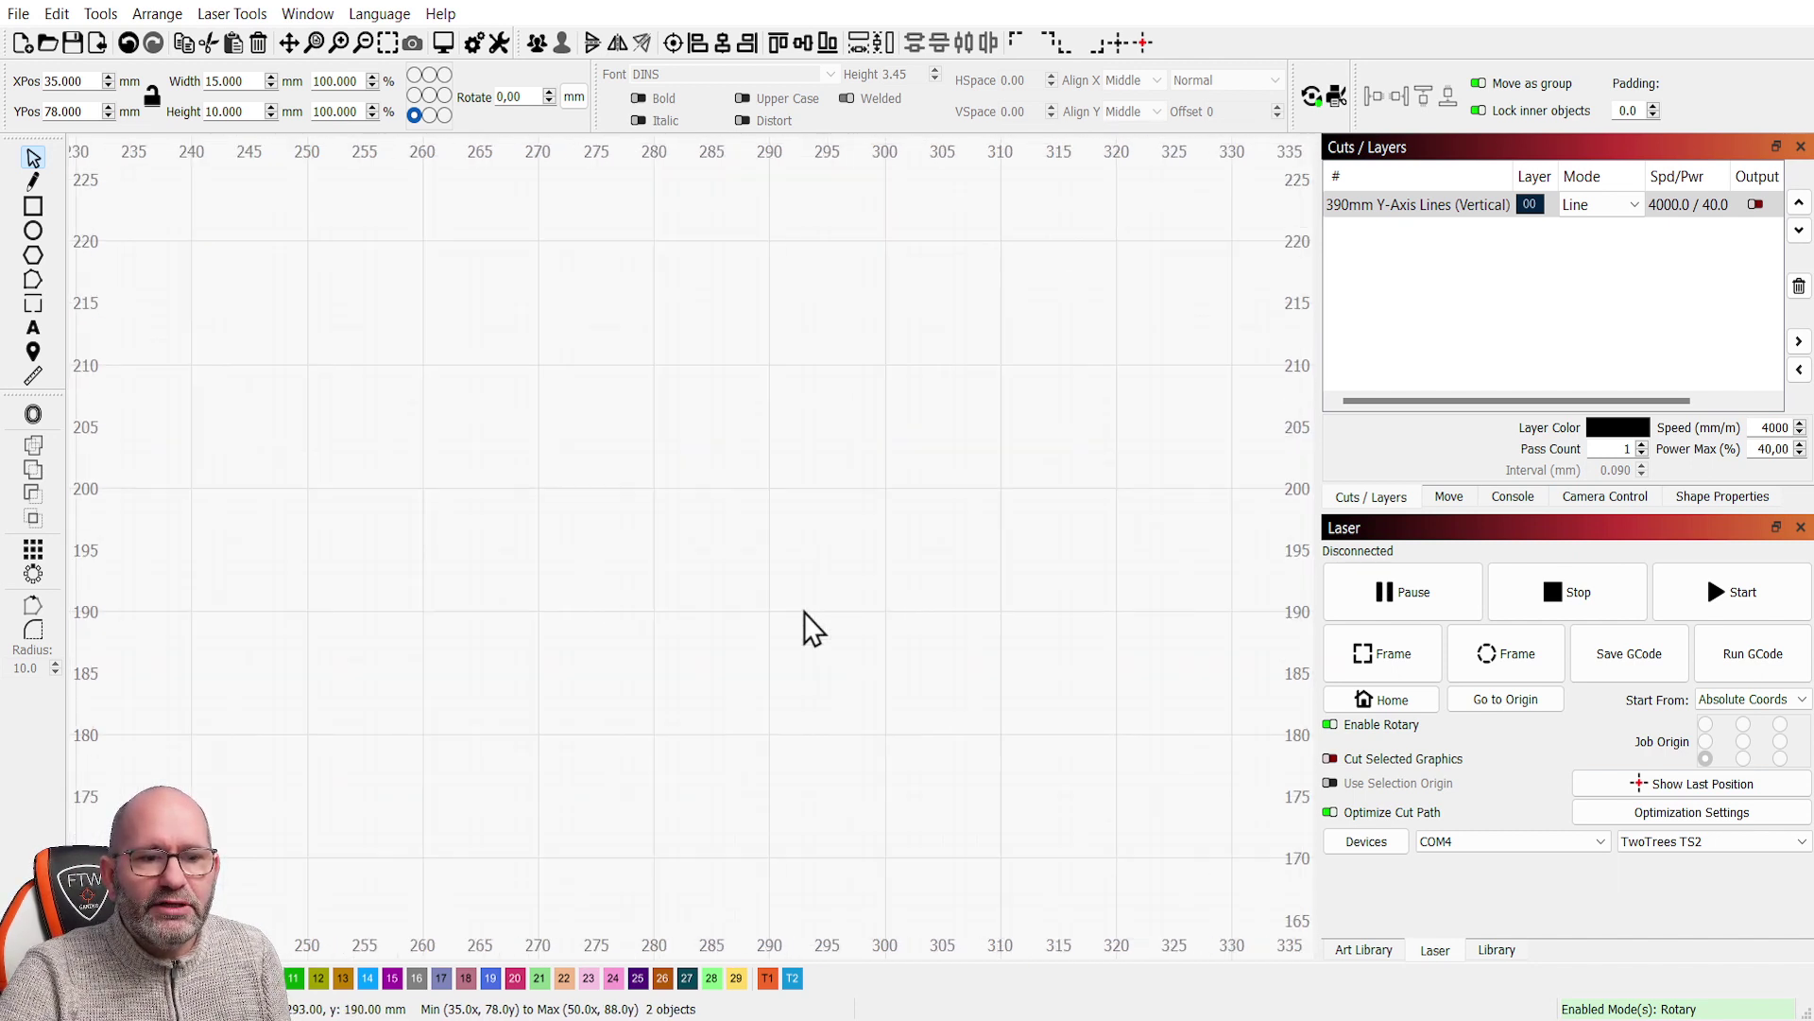
{"action": "scroll", "coordinate": [806, 612], "scroll_direction": "down", "scroll_amount": 8}
{"action": "scroll", "coordinate": [807, 610], "scroll_direction": "up", "scroll_amount": 5}
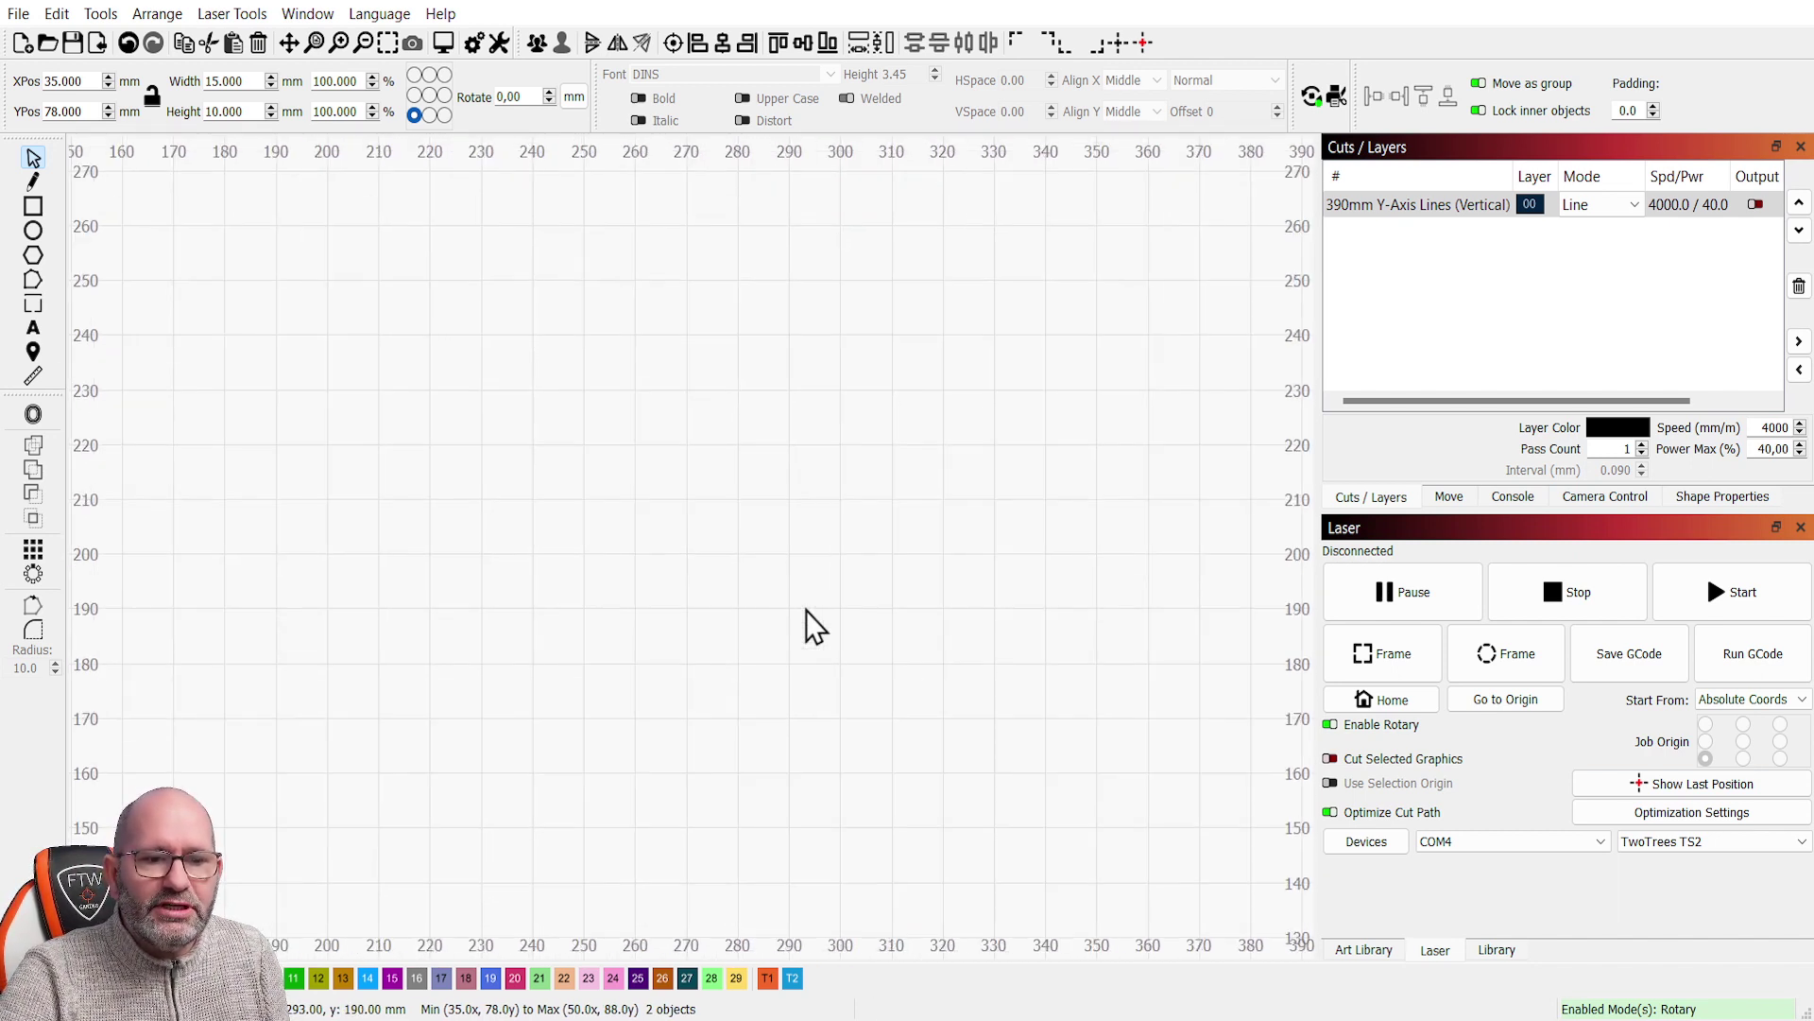
{"action": "scroll", "coordinate": [807, 611], "scroll_direction": "down", "scroll_amount": 5}
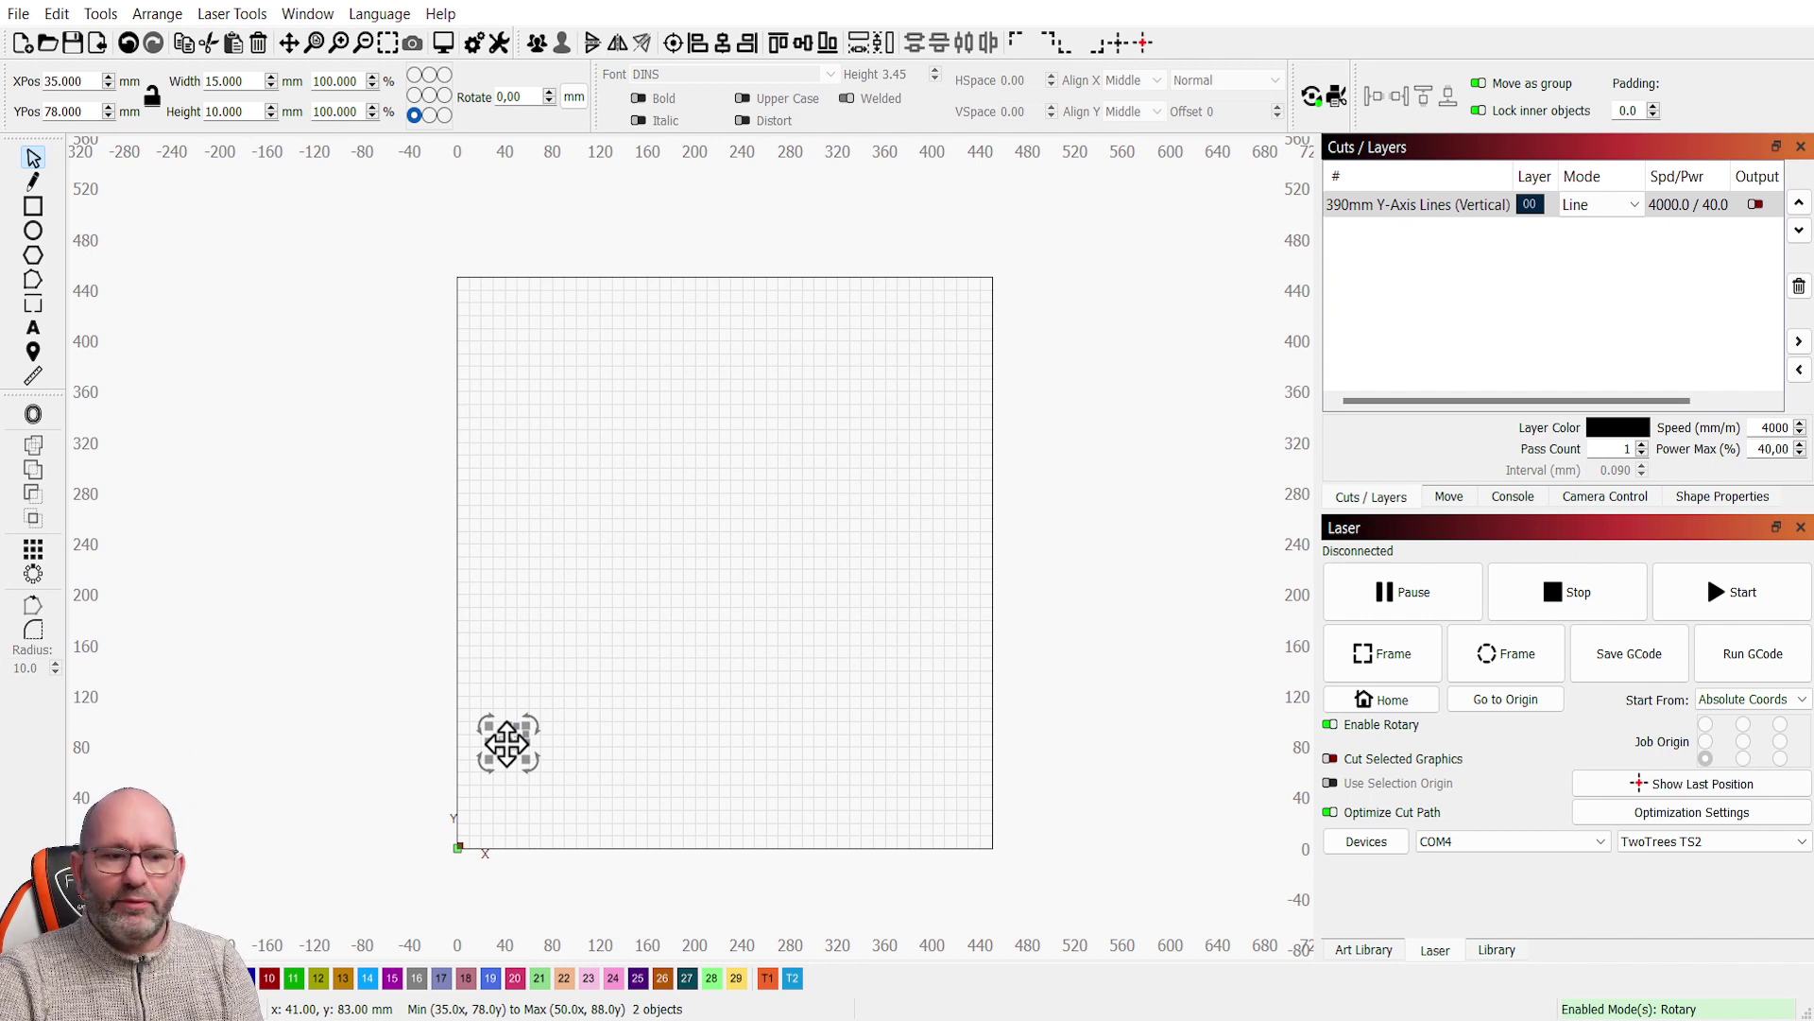
{"action": "scroll", "coordinate": [507, 743], "scroll_direction": "up", "scroll_amount": 10}
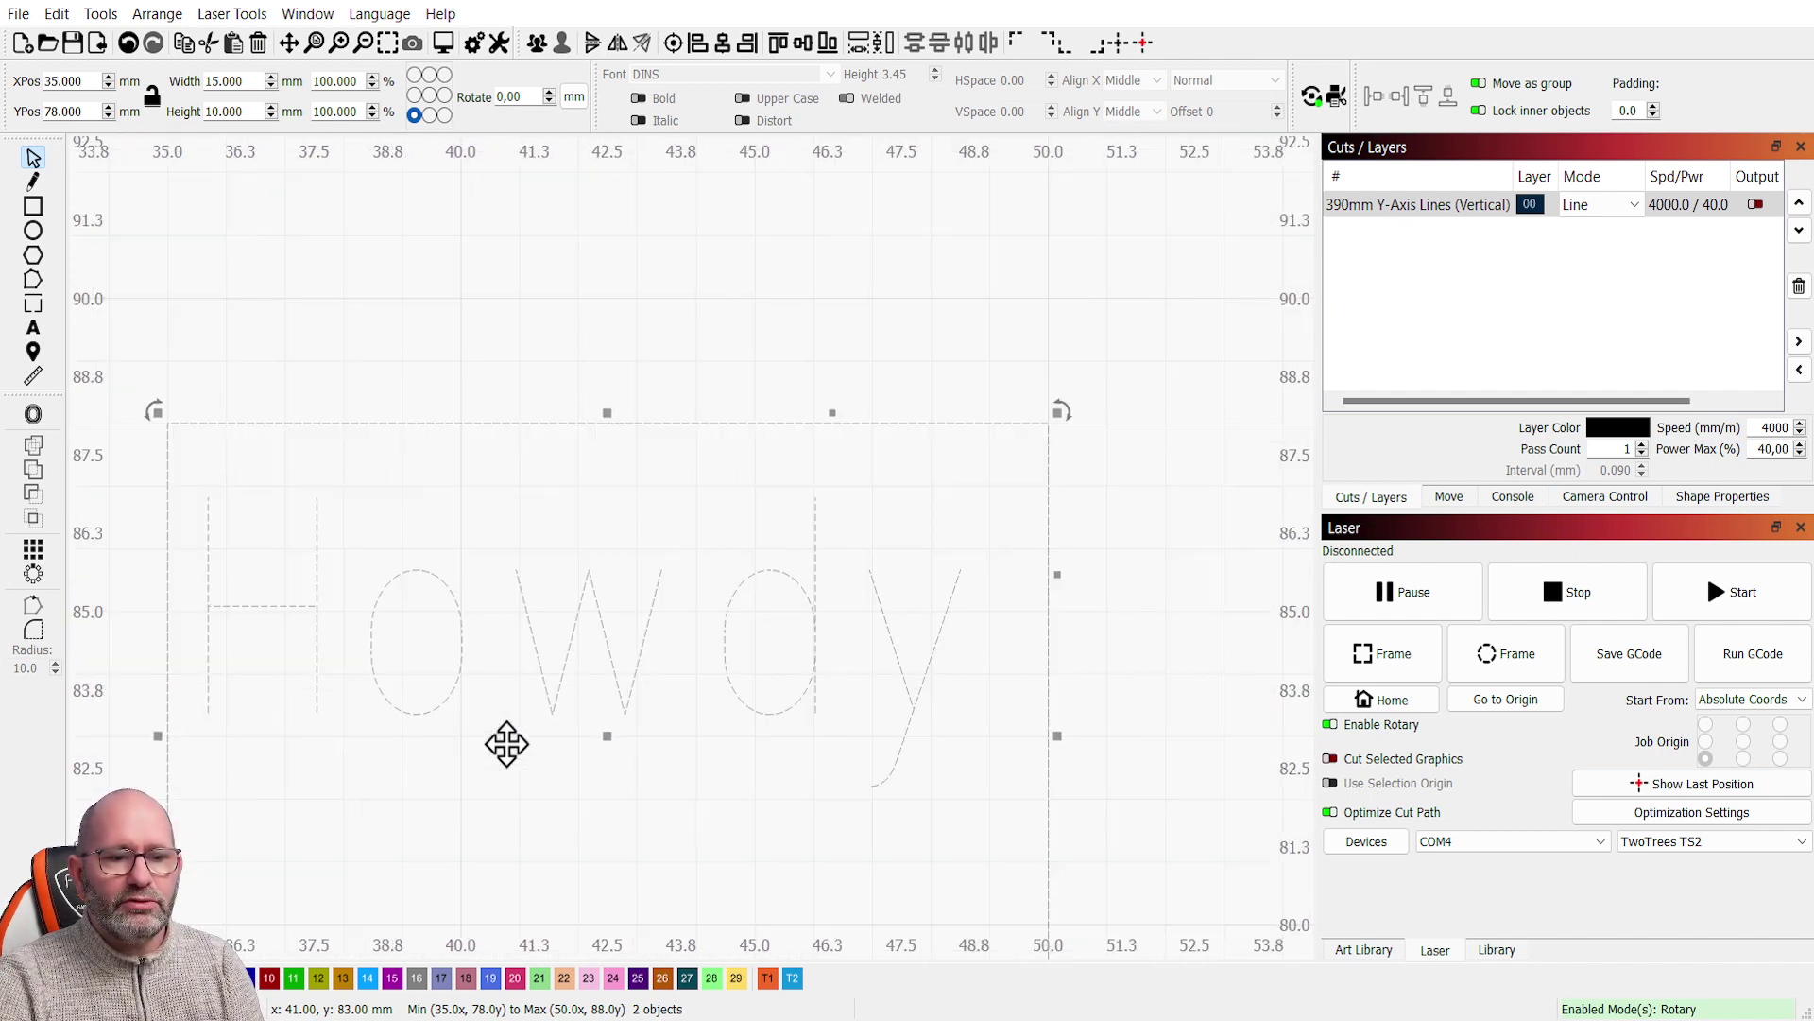
{"action": "scroll", "coordinate": [506, 743], "scroll_direction": "down", "scroll_amount": 8}
{"action": "scroll", "coordinate": [506, 743], "scroll_direction": "up", "scroll_amount": 7}
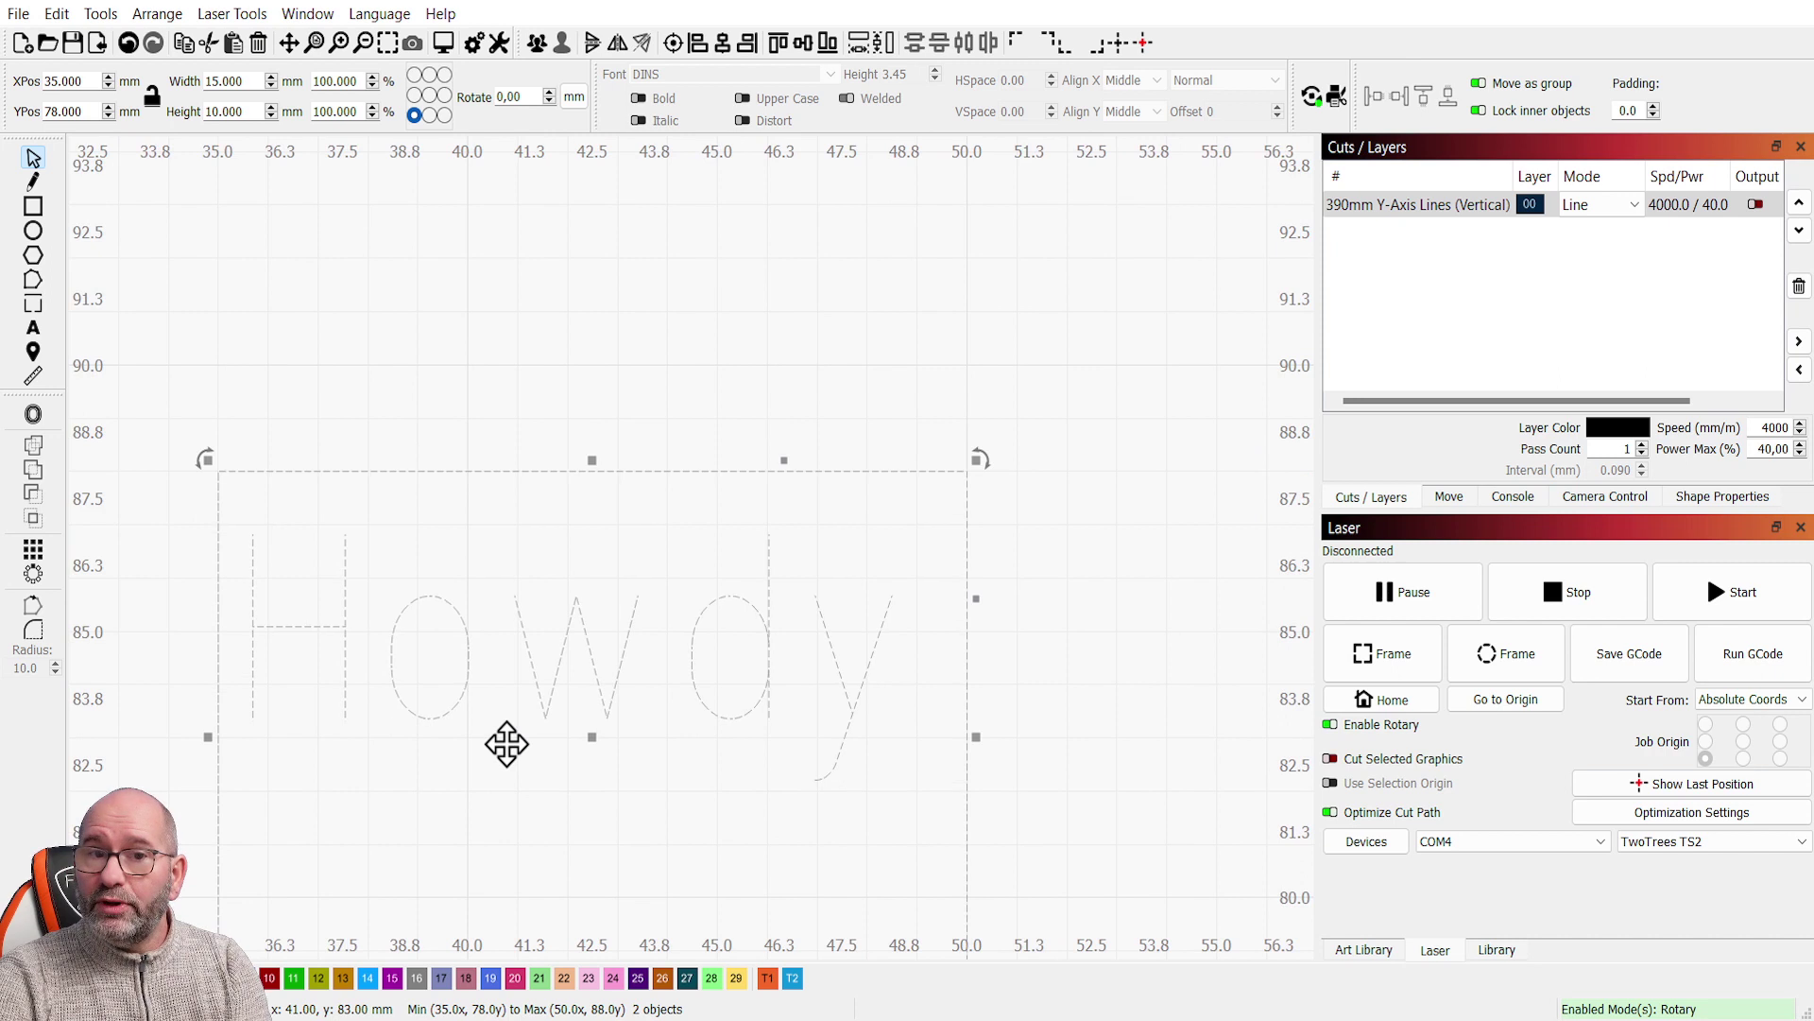
{"action": "scroll", "coordinate": [507, 743], "scroll_direction": "down", "scroll_amount": 5}
{"action": "scroll", "coordinate": [417, 797], "scroll_direction": "up", "scroll_amount": 5}
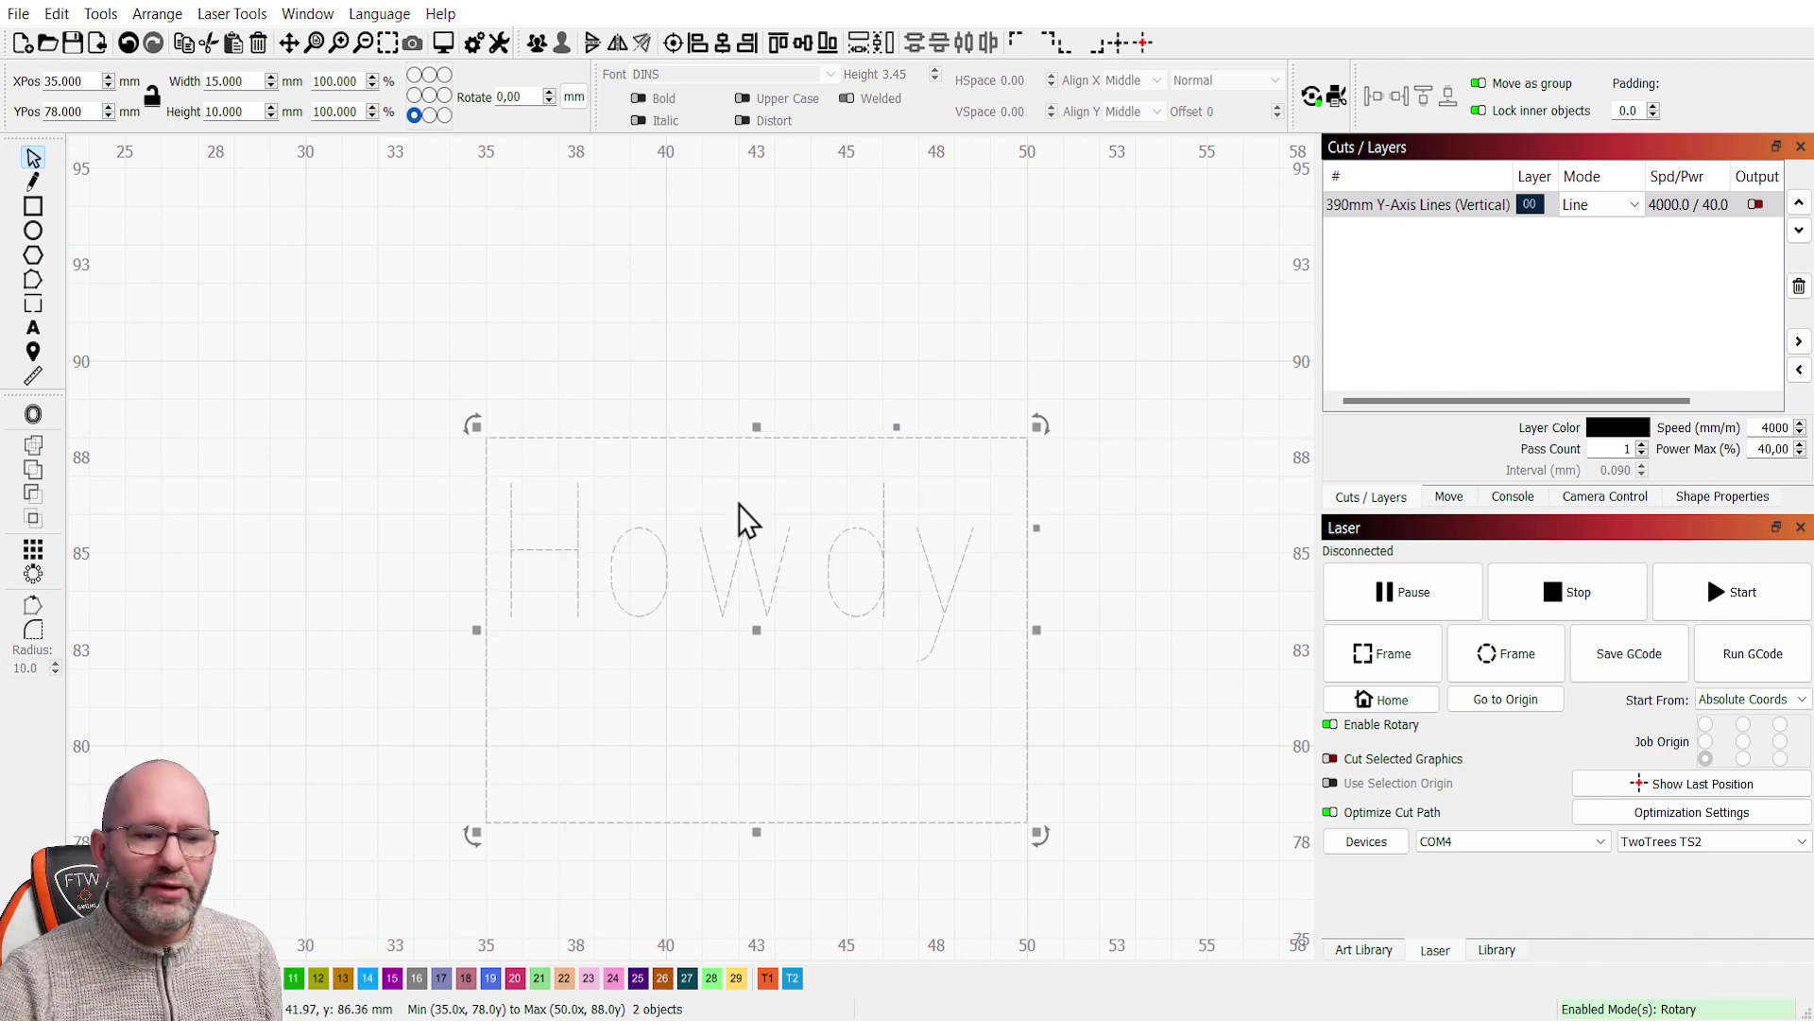
{"action": "scroll", "coordinate": [739, 504], "scroll_direction": "down", "scroll_amount": 10}
{"action": "scroll", "coordinate": [1057, 437], "scroll_direction": "down", "scroll_amount": 10}
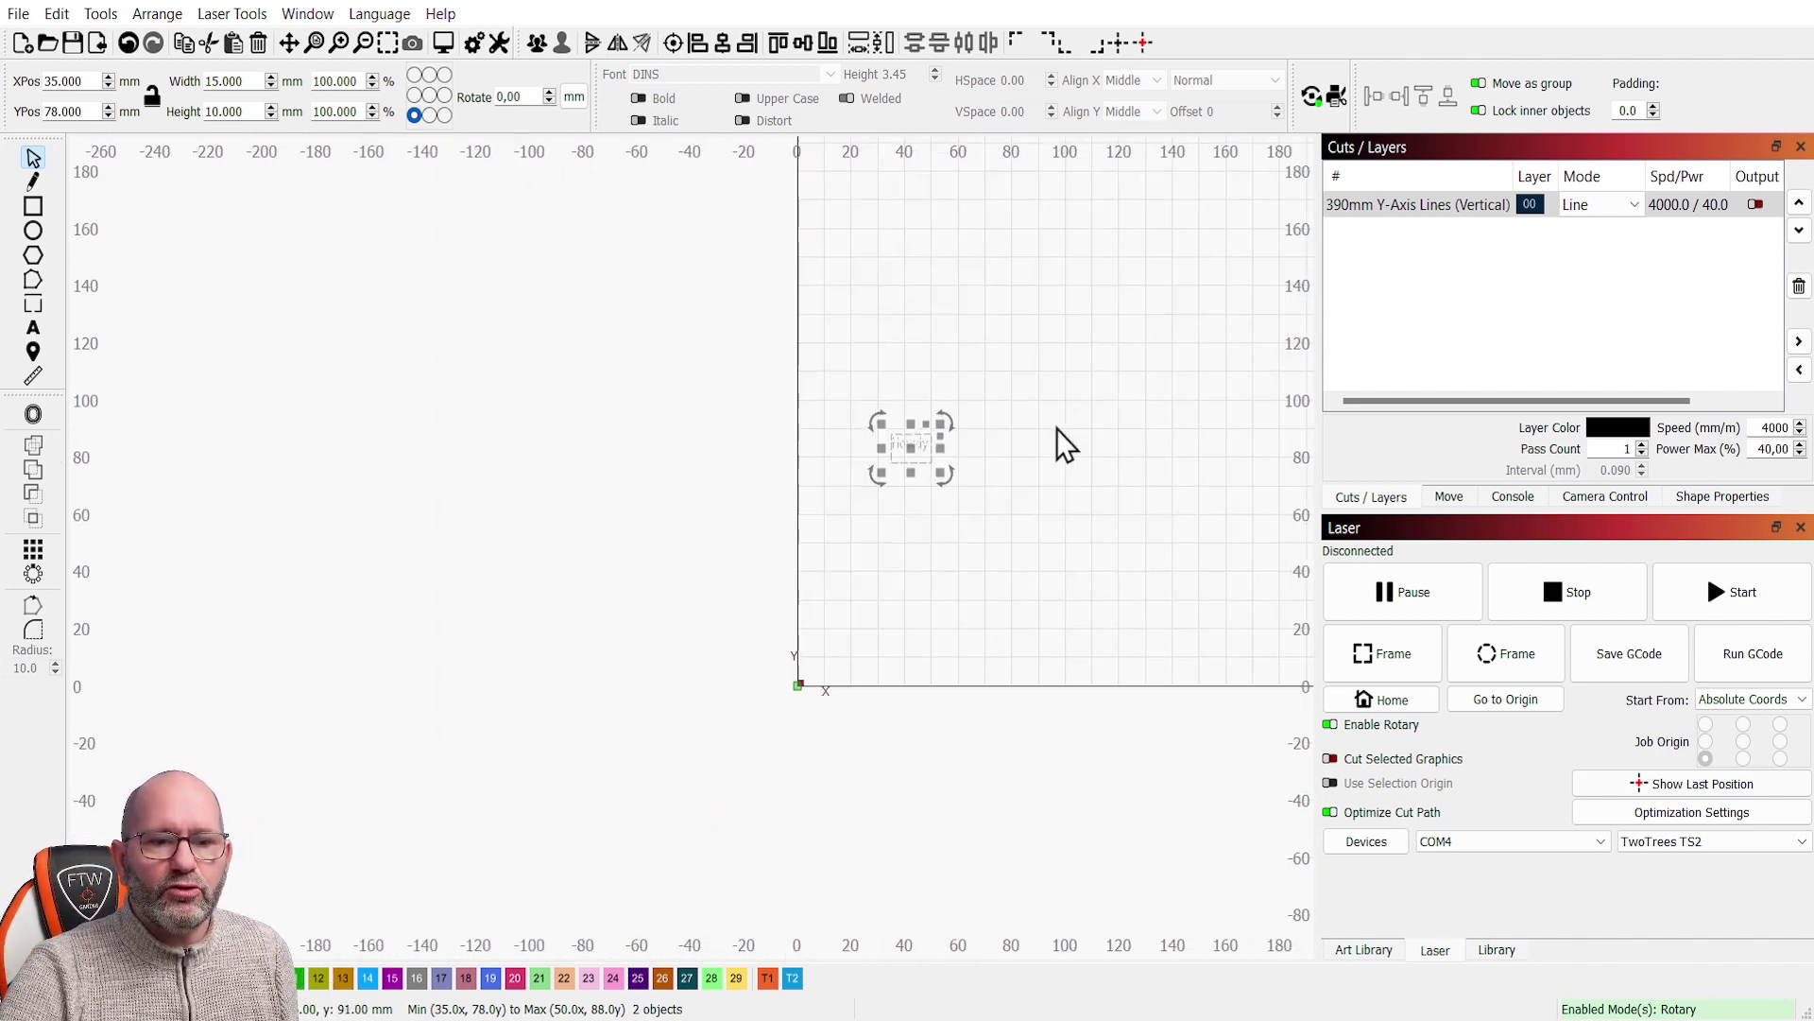
{"action": "scroll", "coordinate": [440, 696], "scroll_direction": "down", "scroll_amount": 2}
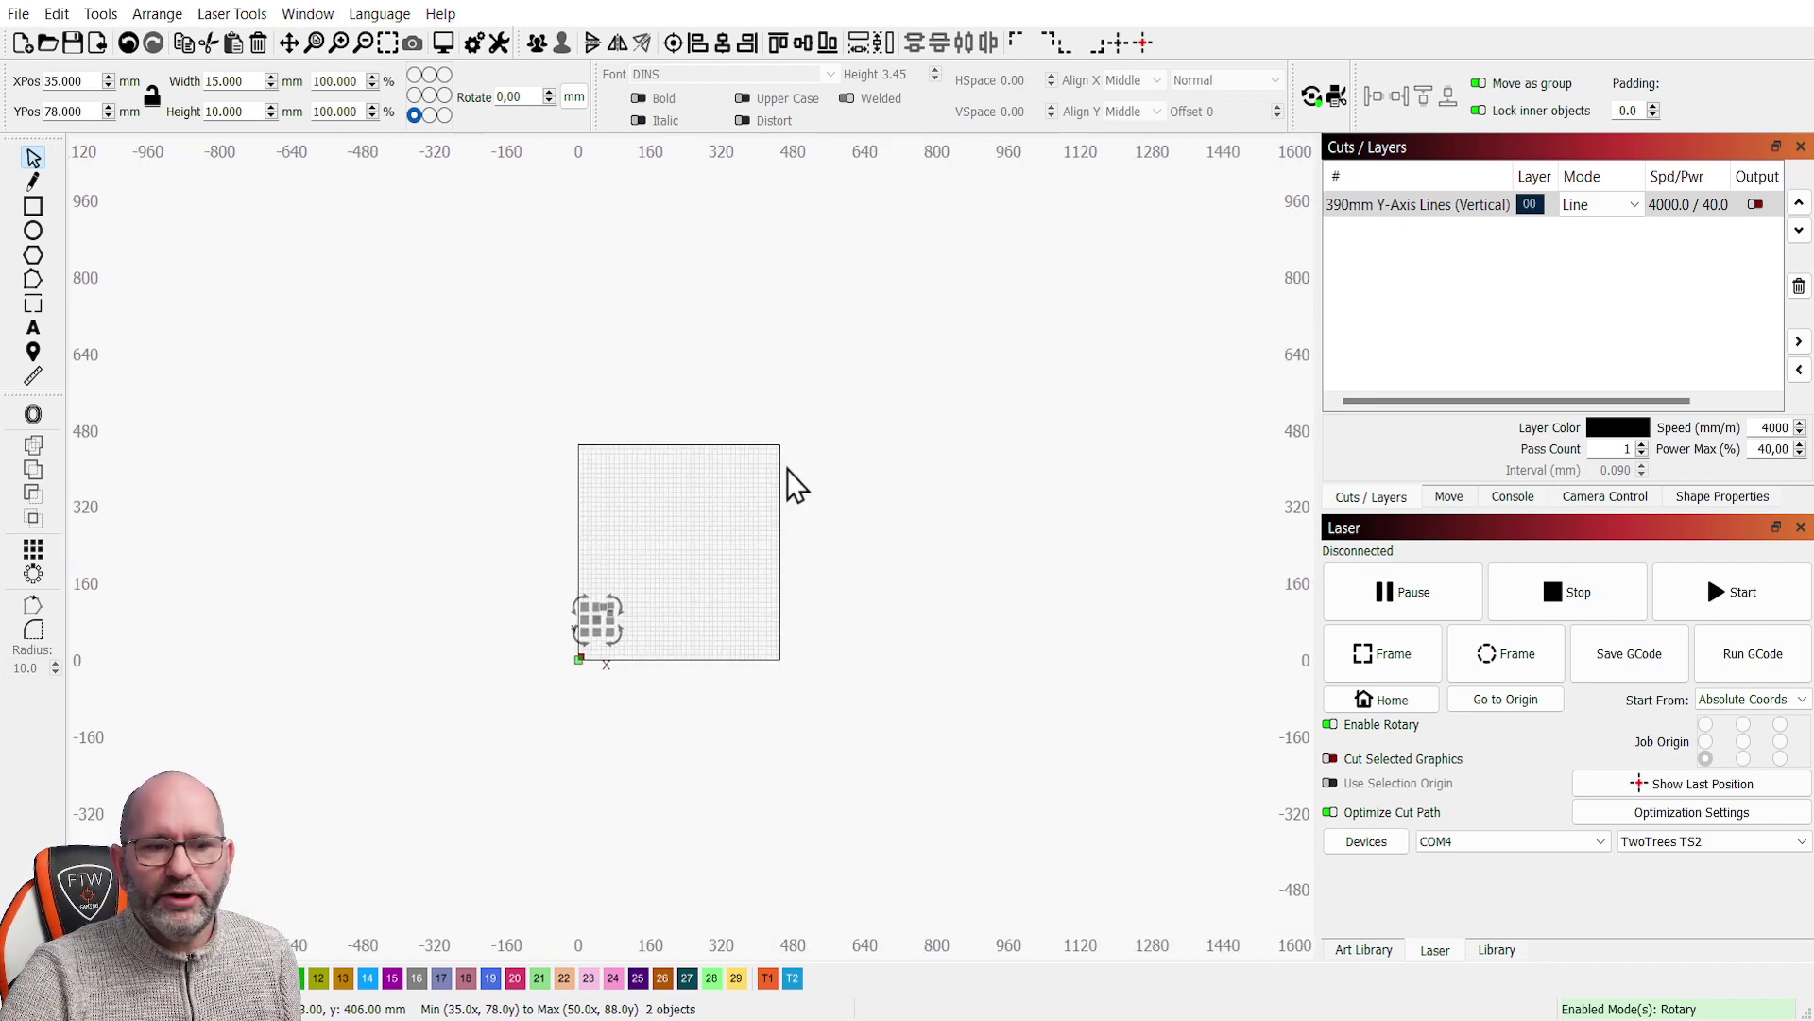
{"action": "scroll", "coordinate": [718, 510], "scroll_direction": "up", "scroll_amount": 6}
{"action": "scroll", "coordinate": [706, 564], "scroll_direction": "up", "scroll_amount": 3}
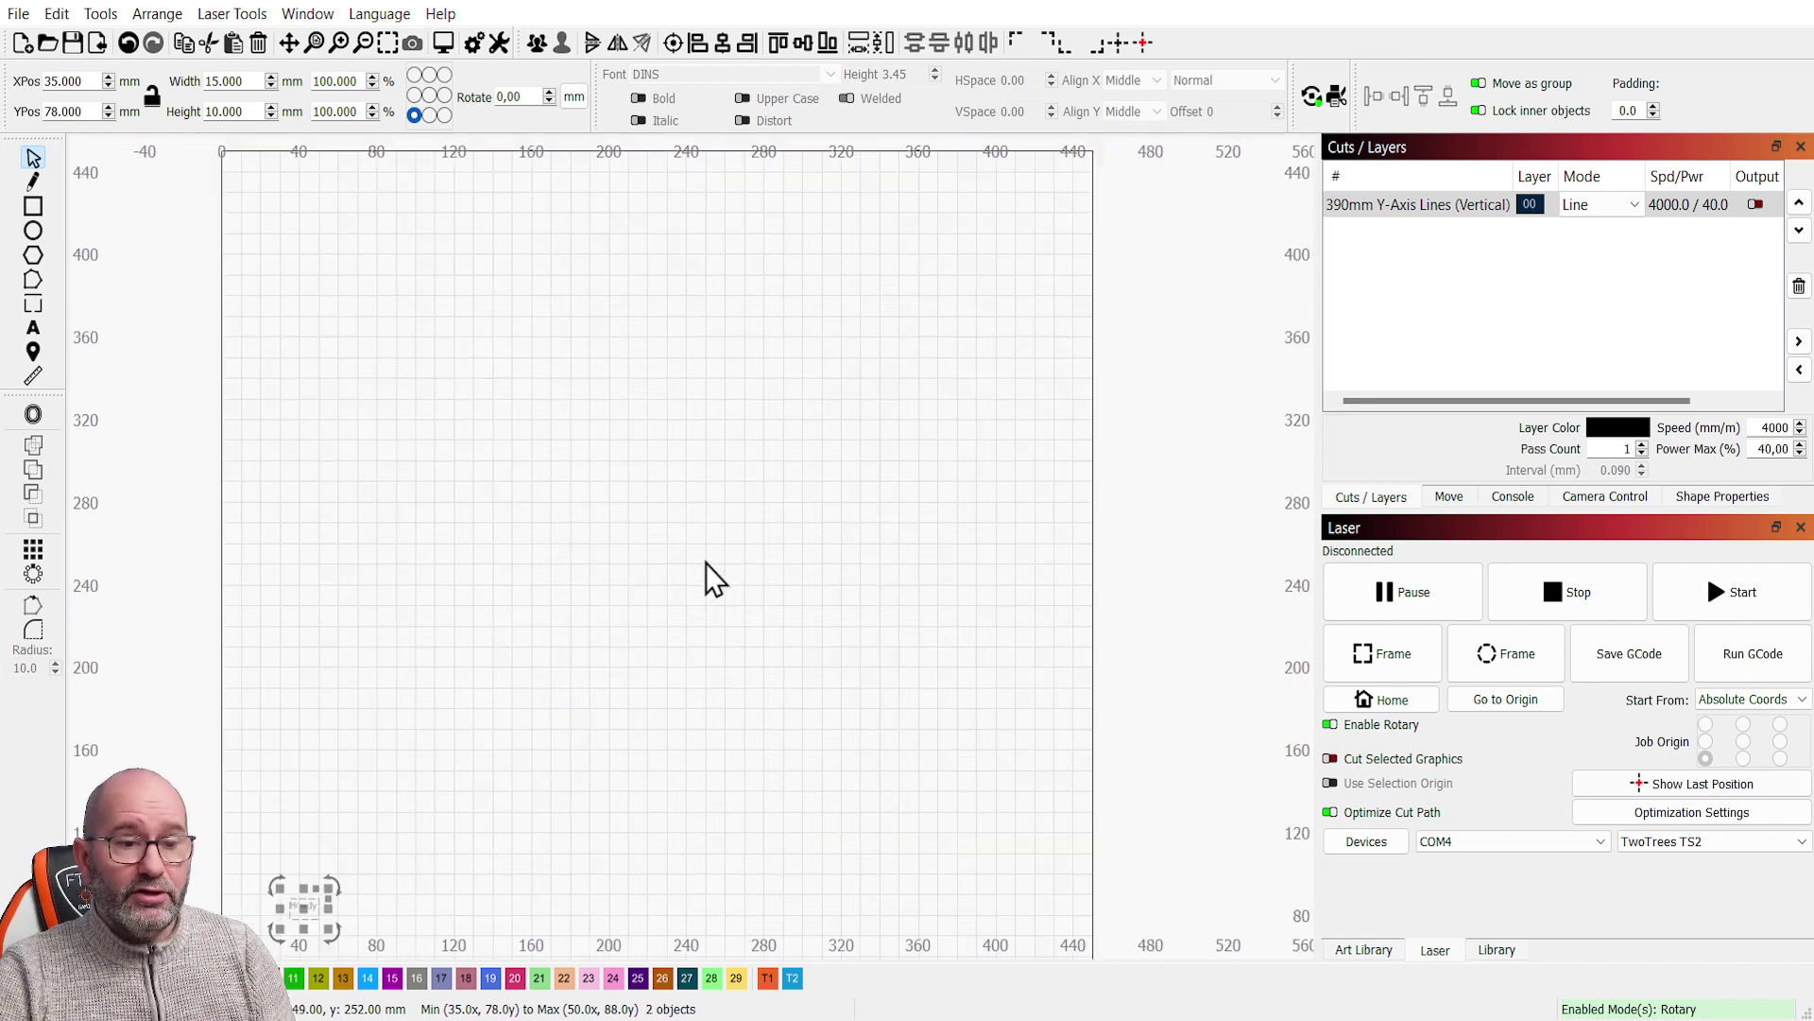
- Deselect the Howdy text and box by clicking an empty spot on the canvas
{"action": "scroll", "coordinate": [707, 563], "scroll_direction": "down", "scroll_amount": 6}
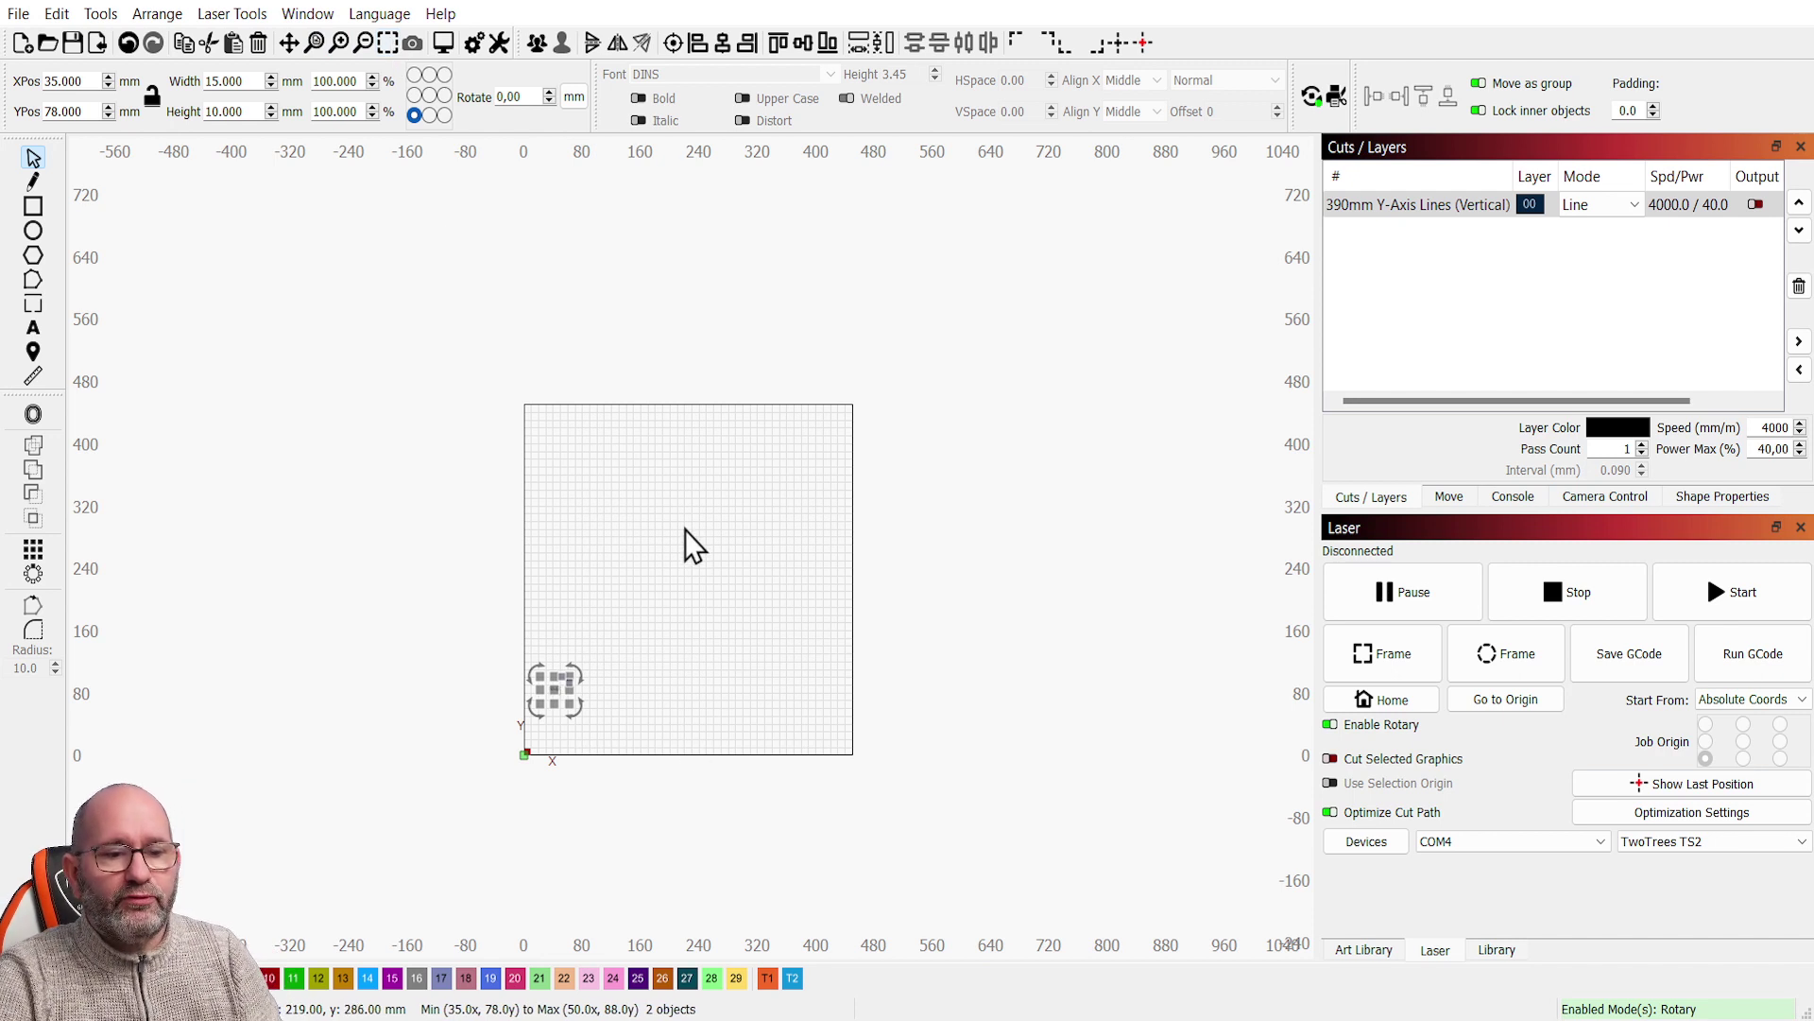
{"action": "left_click", "coordinate": [727, 556]}
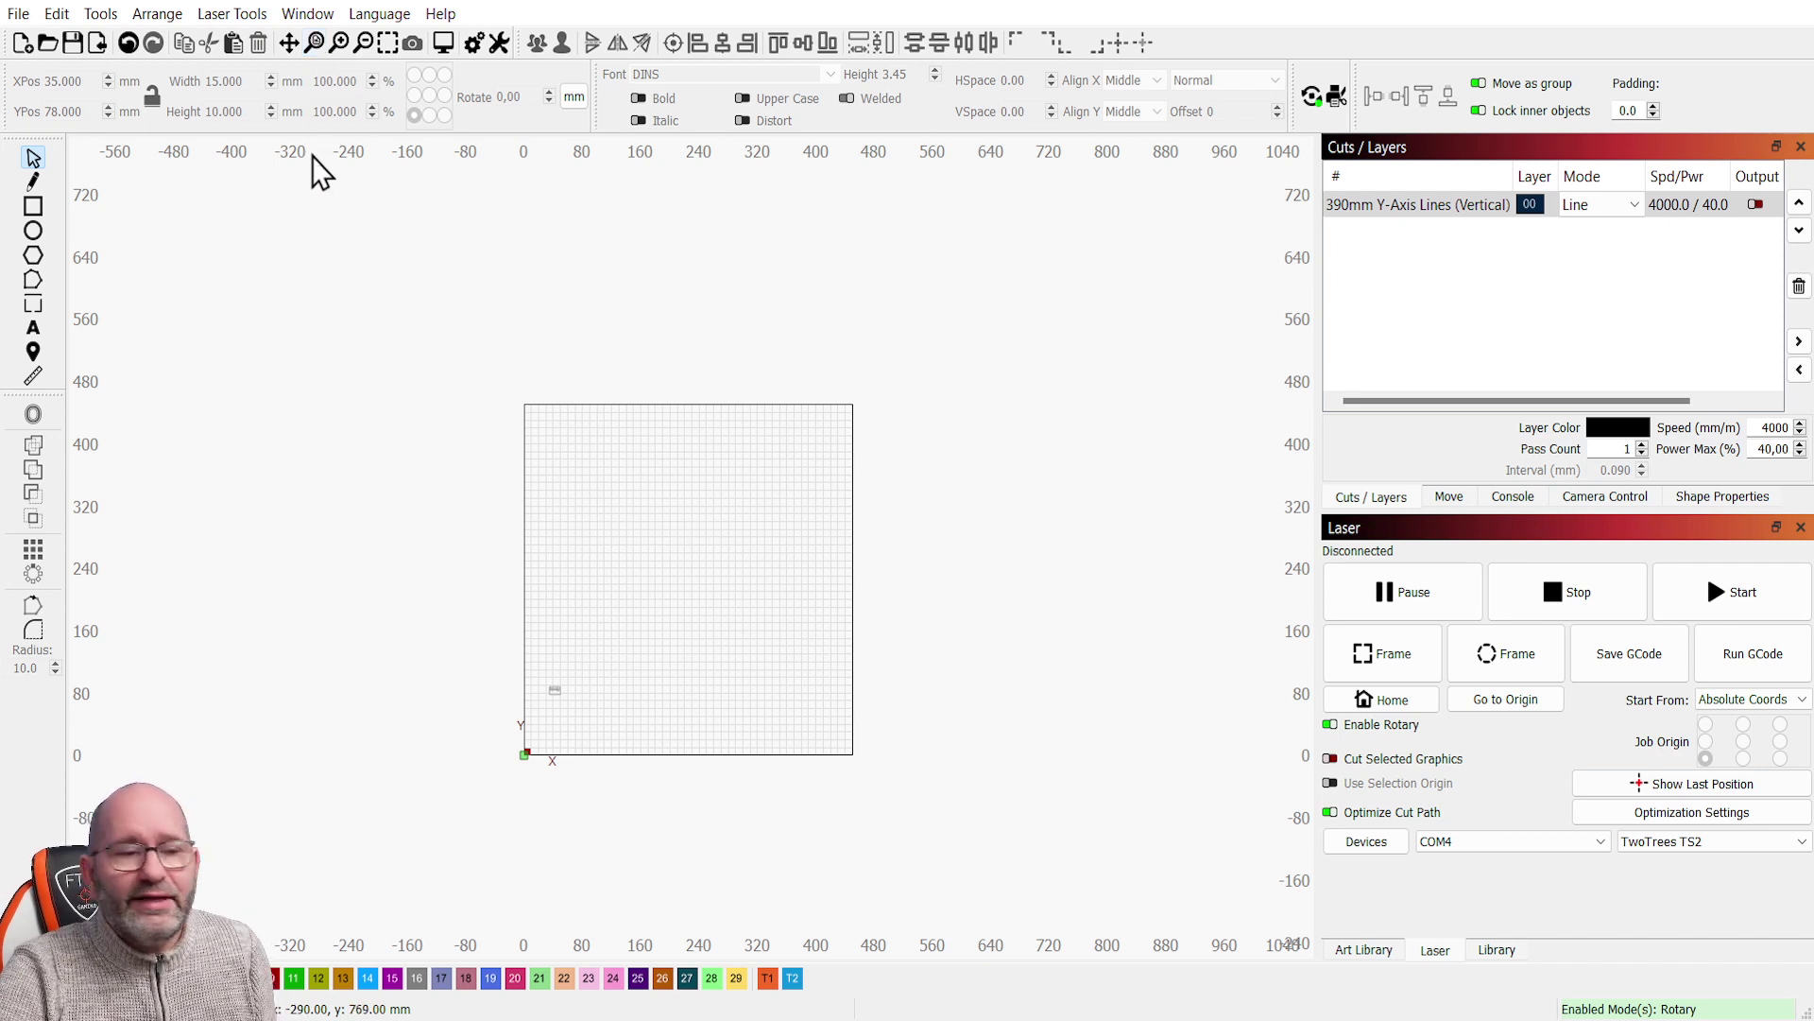
- Use Zoom to Page, zoom in once, zoom out twice, then Zoom to Page again
{"action": "left_click", "coordinate": [316, 42]}
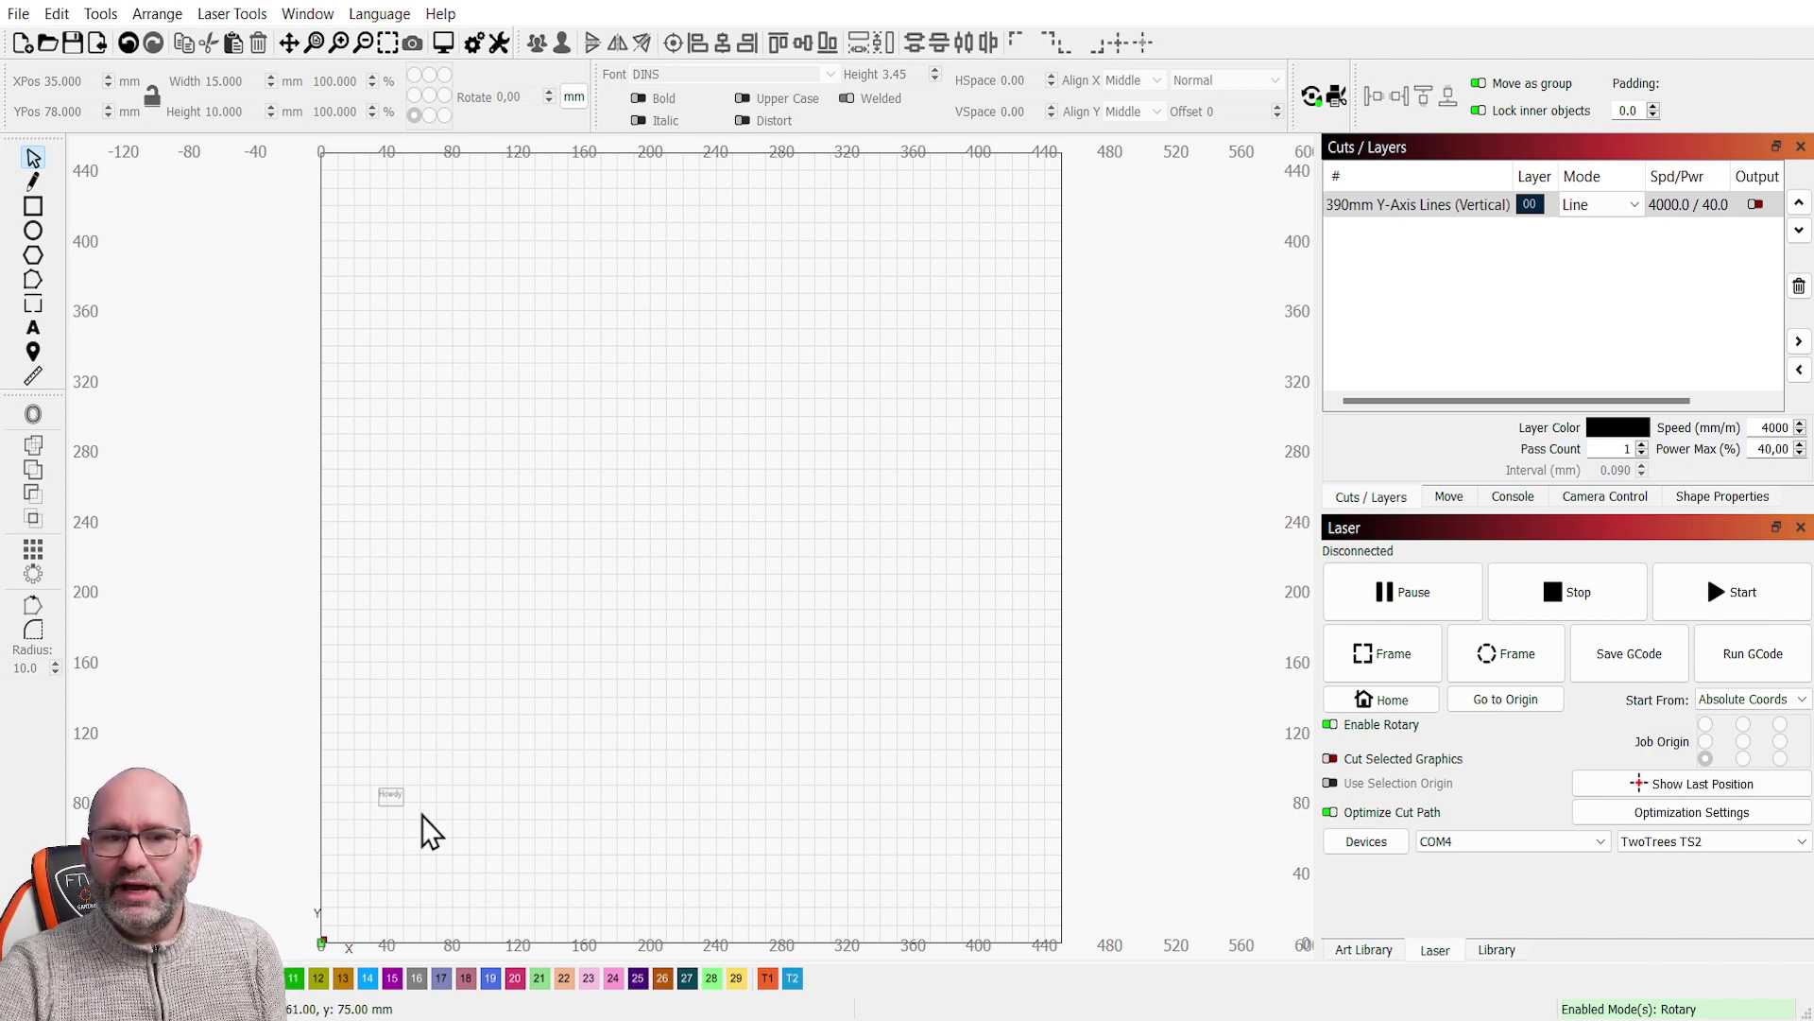
{"action": "left_click", "coordinate": [338, 43]}
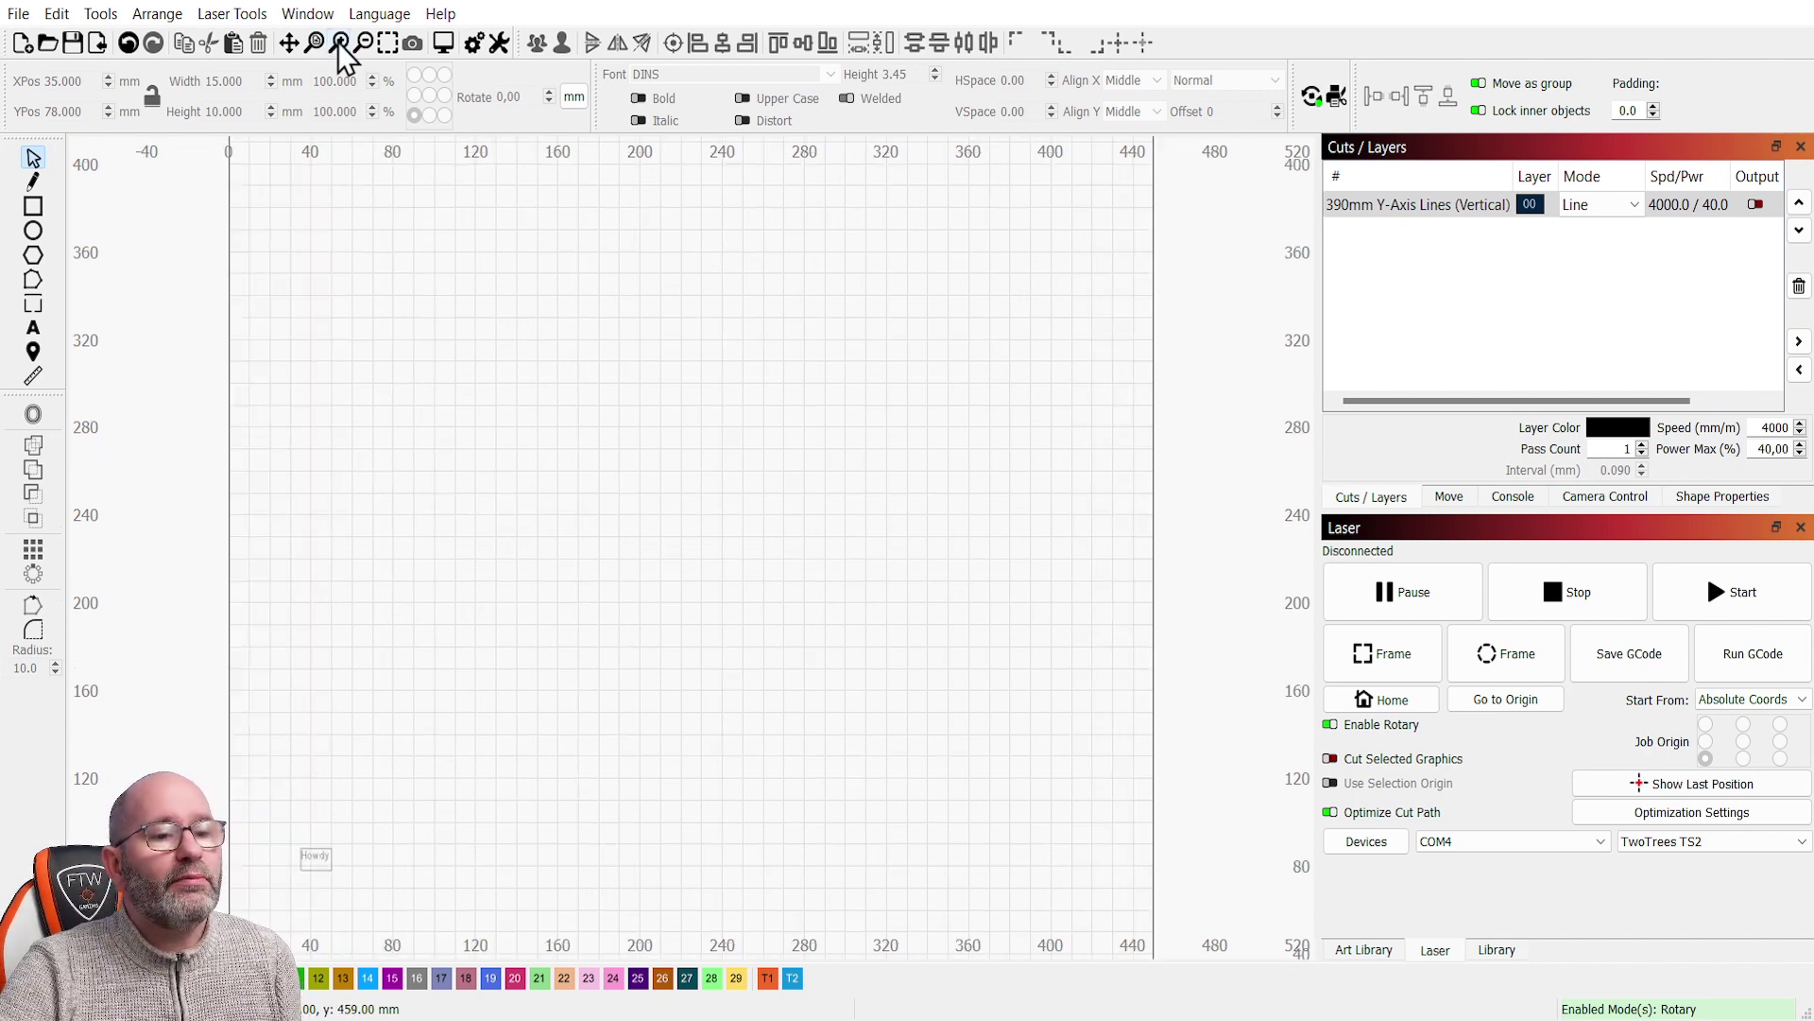
{"action": "left_click", "coordinate": [363, 42]}
{"action": "left_click", "coordinate": [363, 42]}
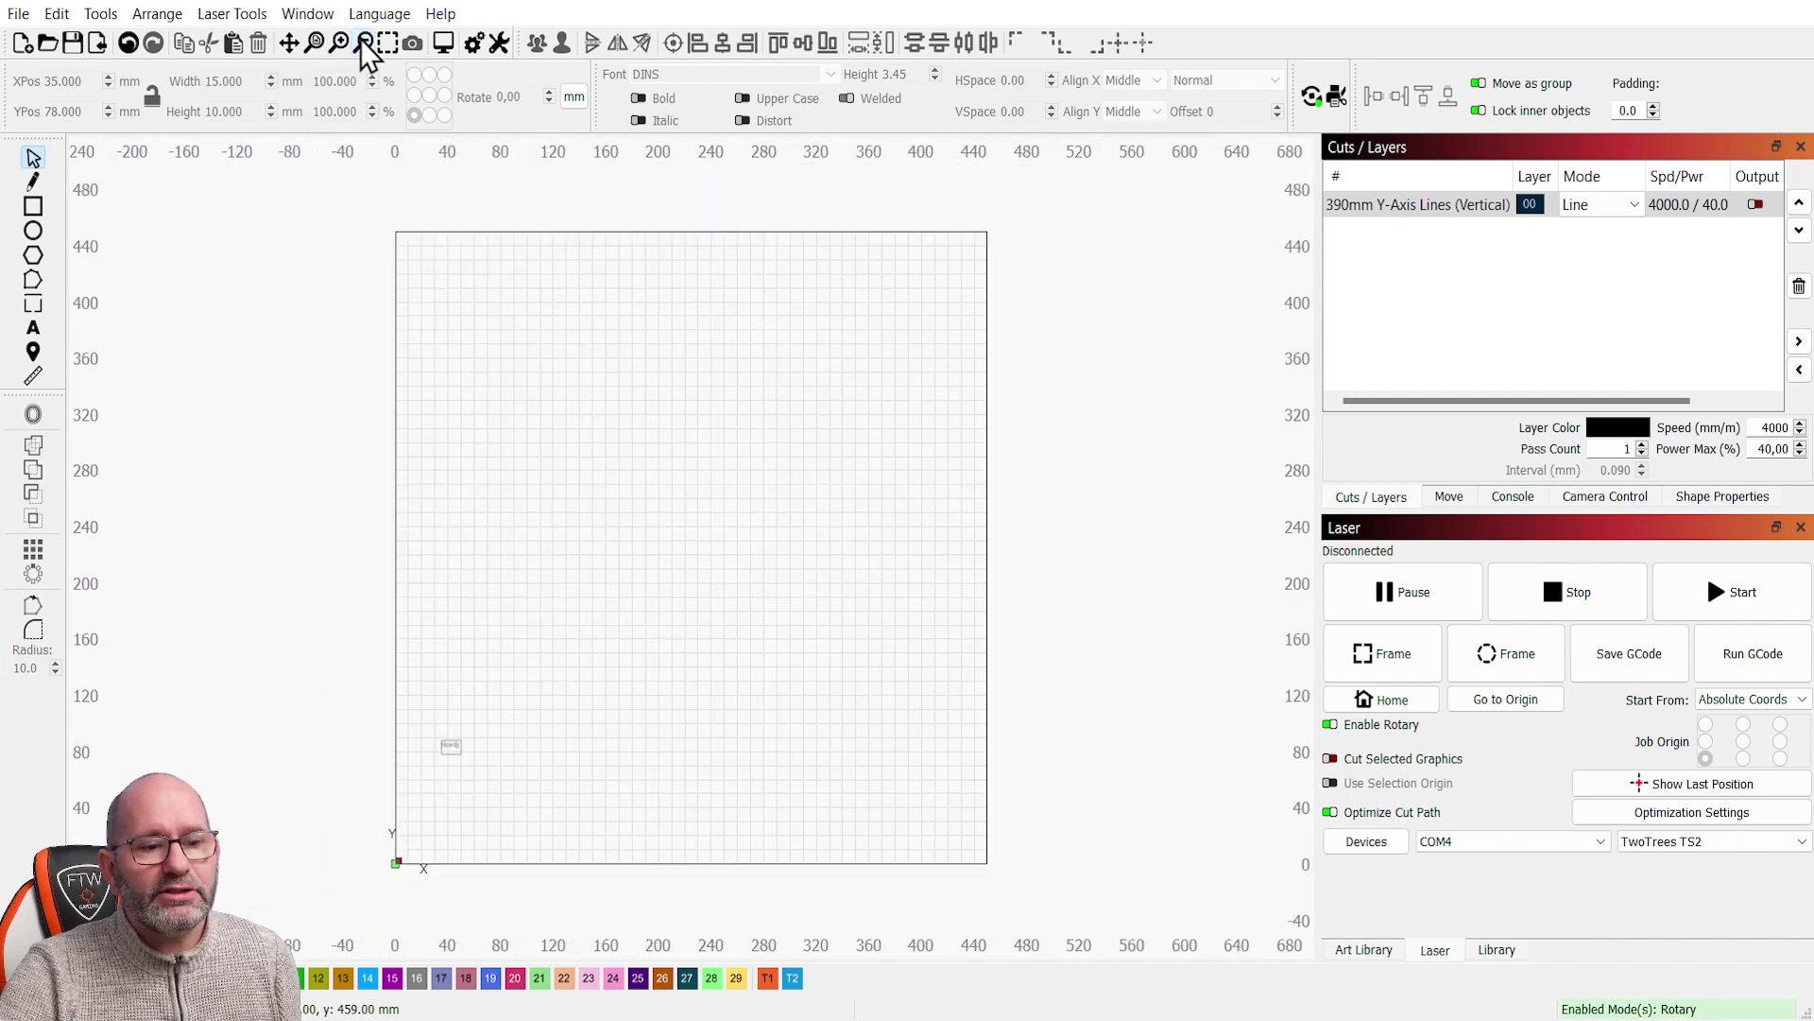
{"action": "left_click", "coordinate": [318, 44]}
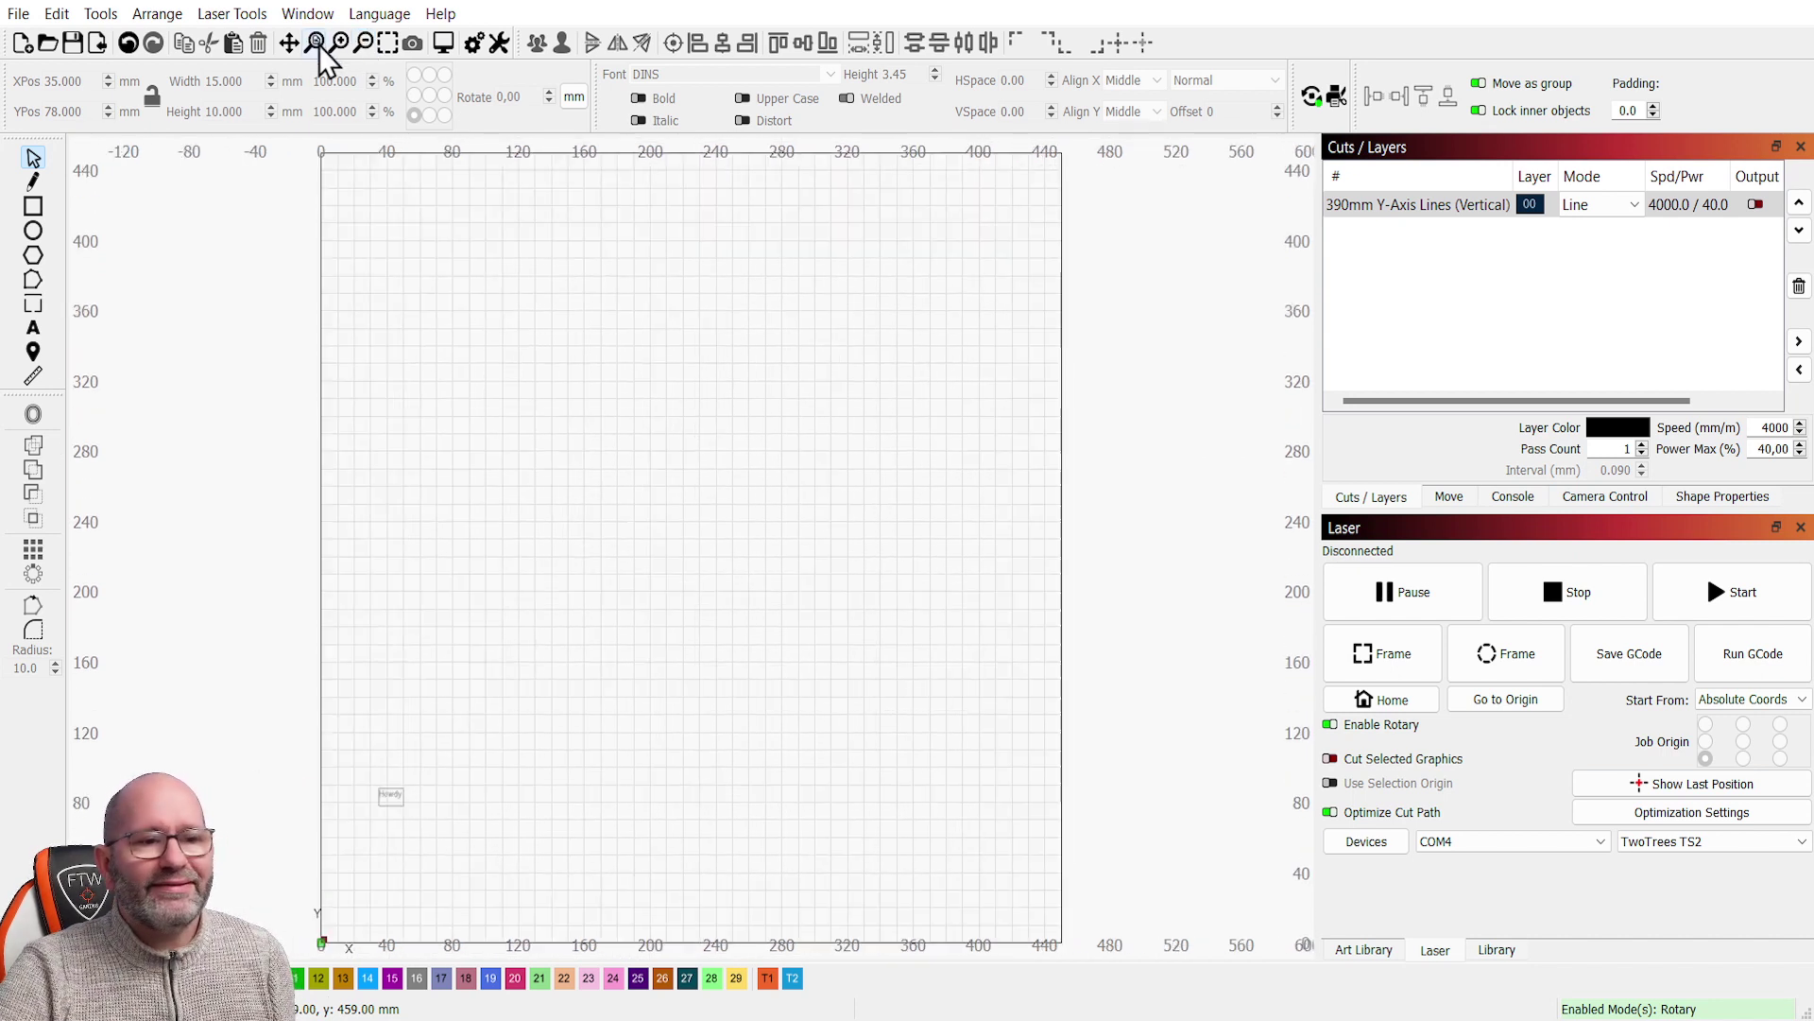
- Zoom to the boxed Howdy text and nudge the text down inside its box
{"action": "left_click", "coordinate": [387, 43]}
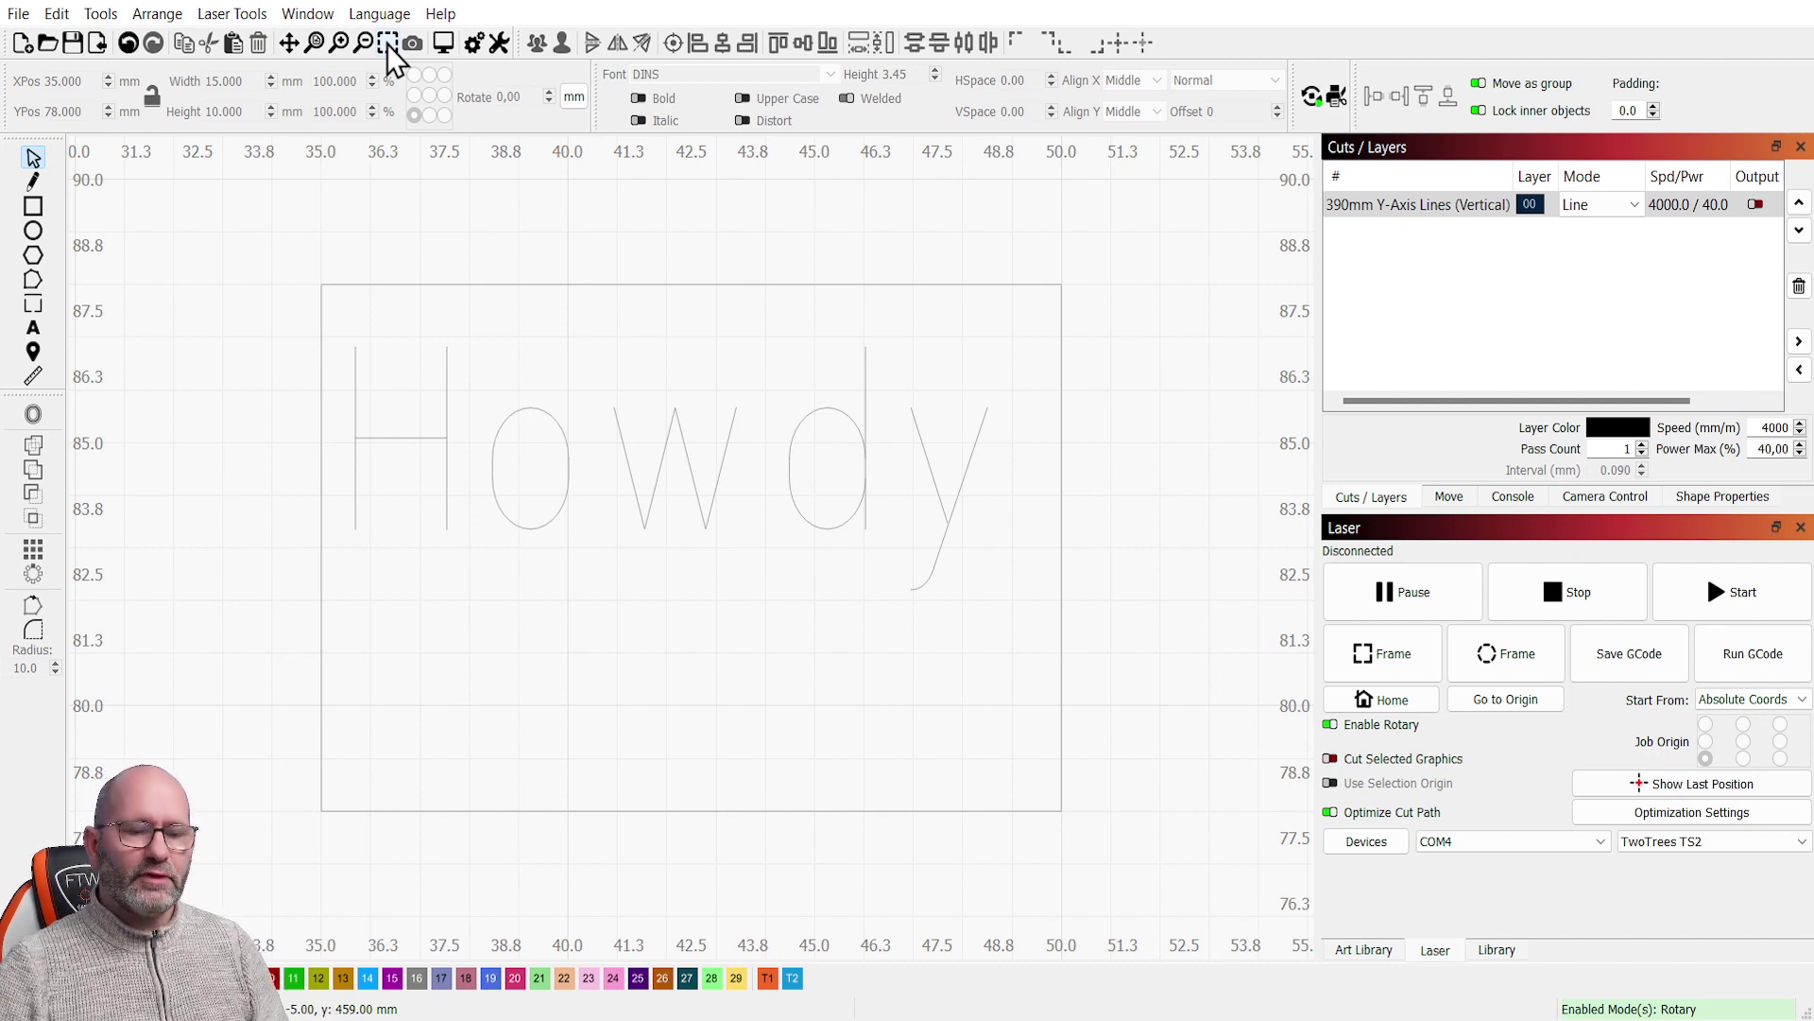
{"action": "left_click", "coordinate": [824, 284]}
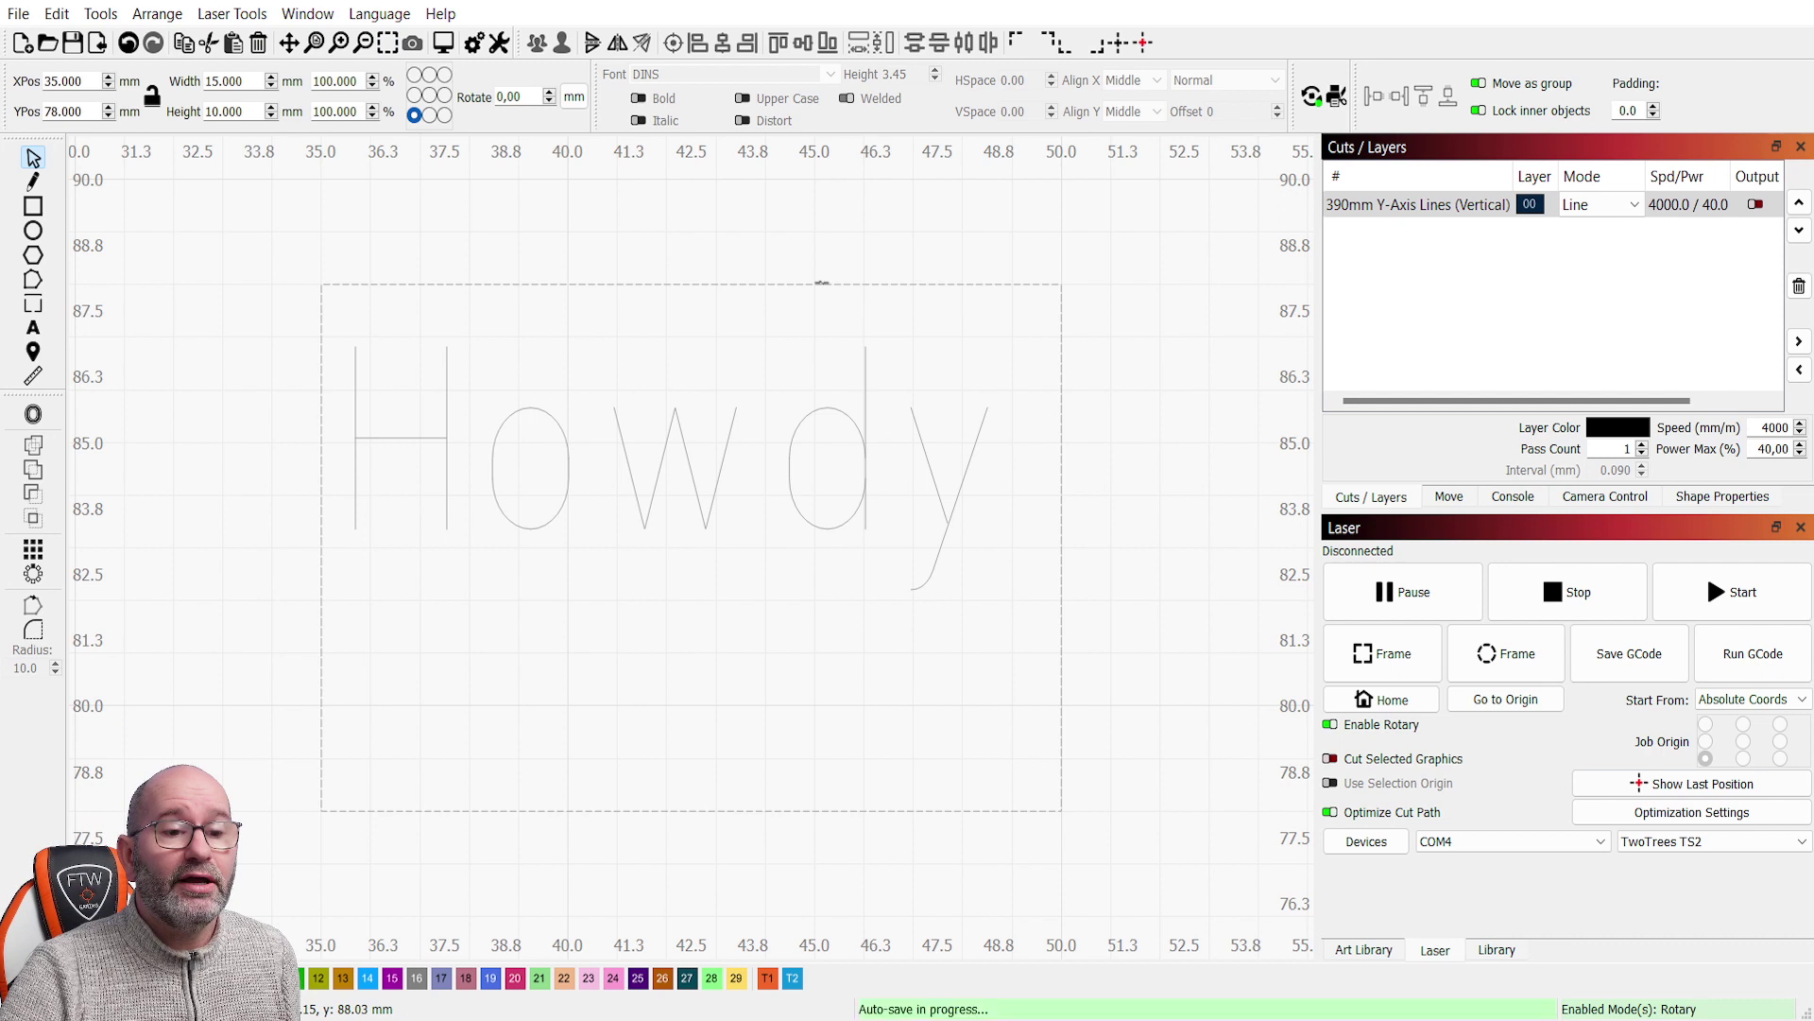
{"action": "left_click", "coordinate": [1150, 494]}
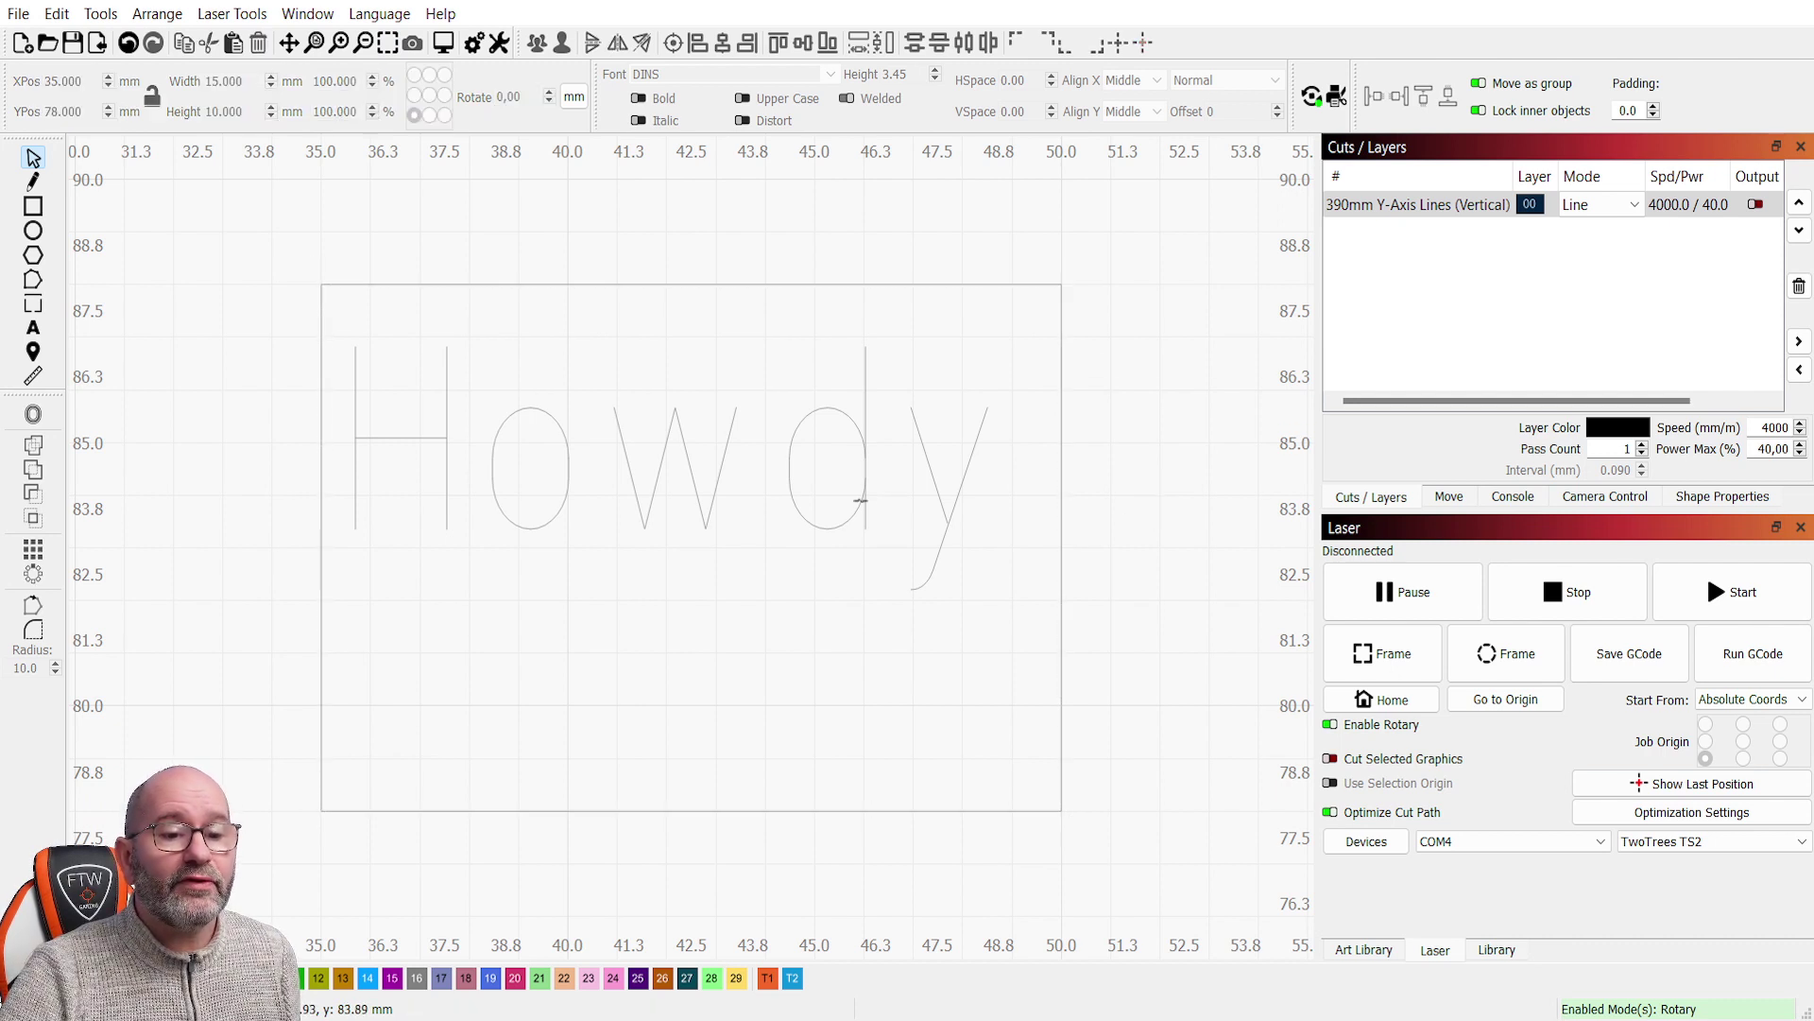
{"action": "left_click", "coordinate": [863, 501]}
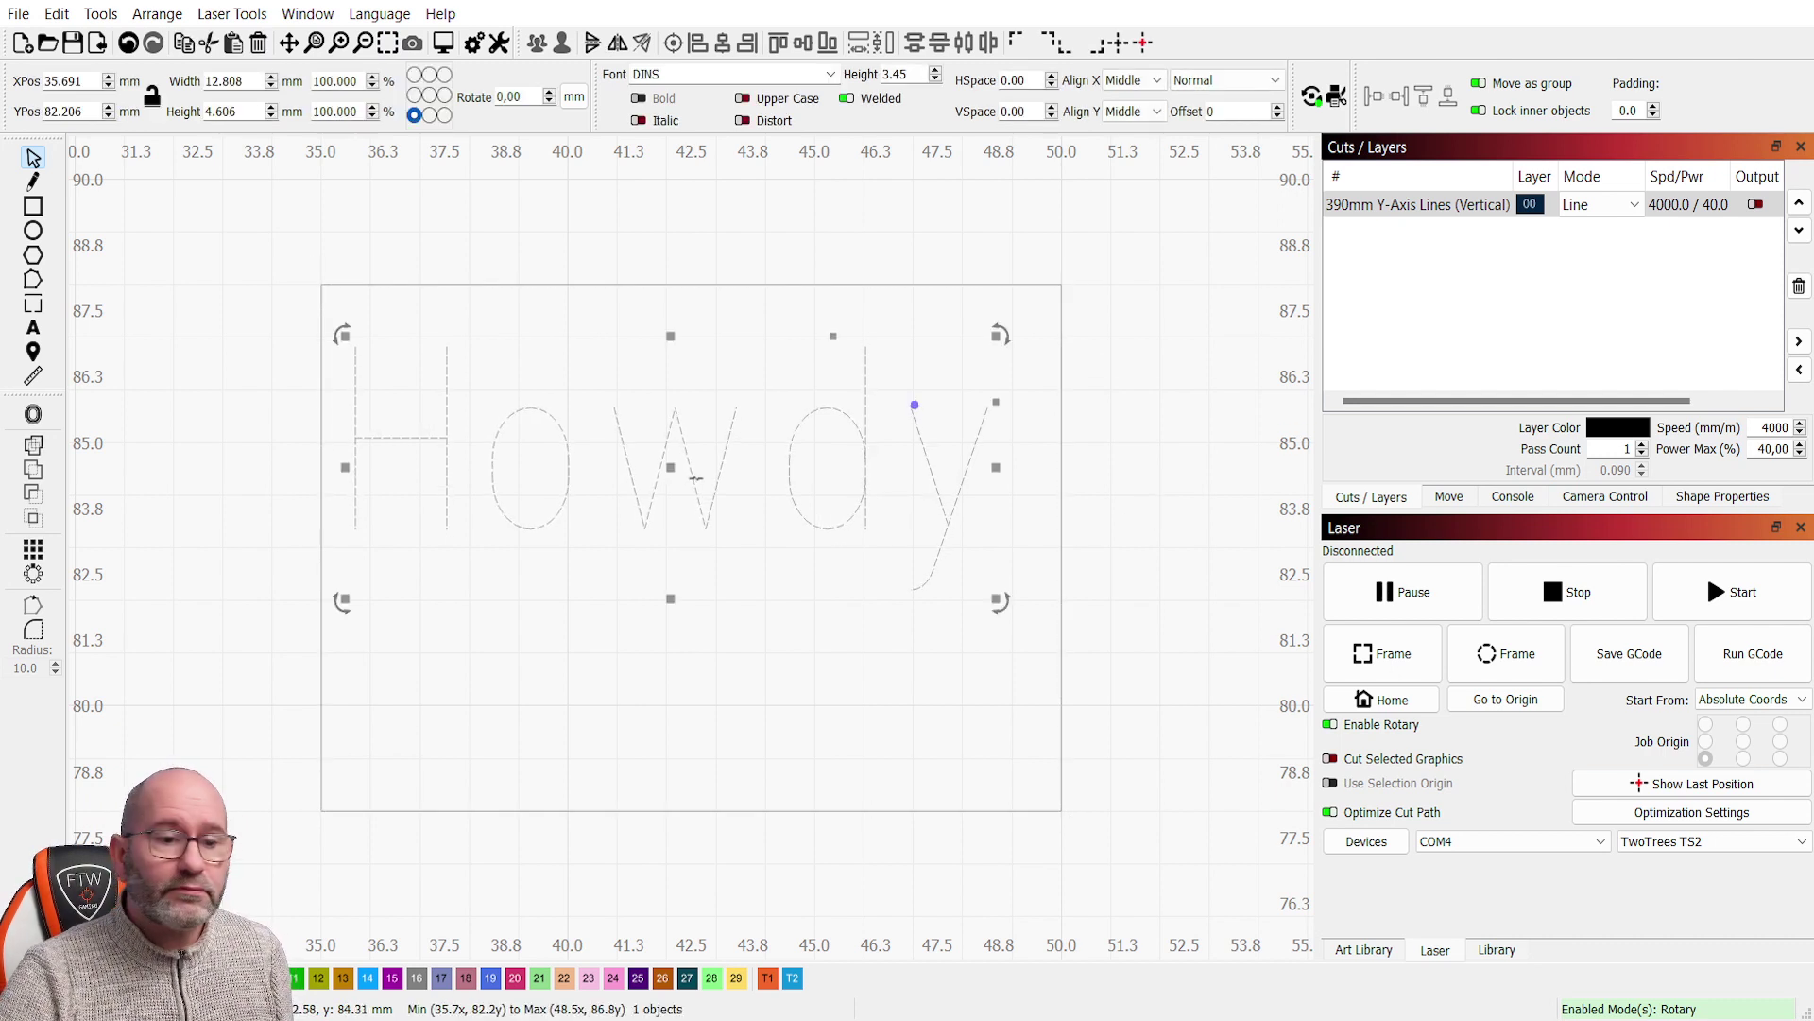
{"action": "left_click_drag", "start_coordinate": [671, 462], "coordinate": [705, 574]}
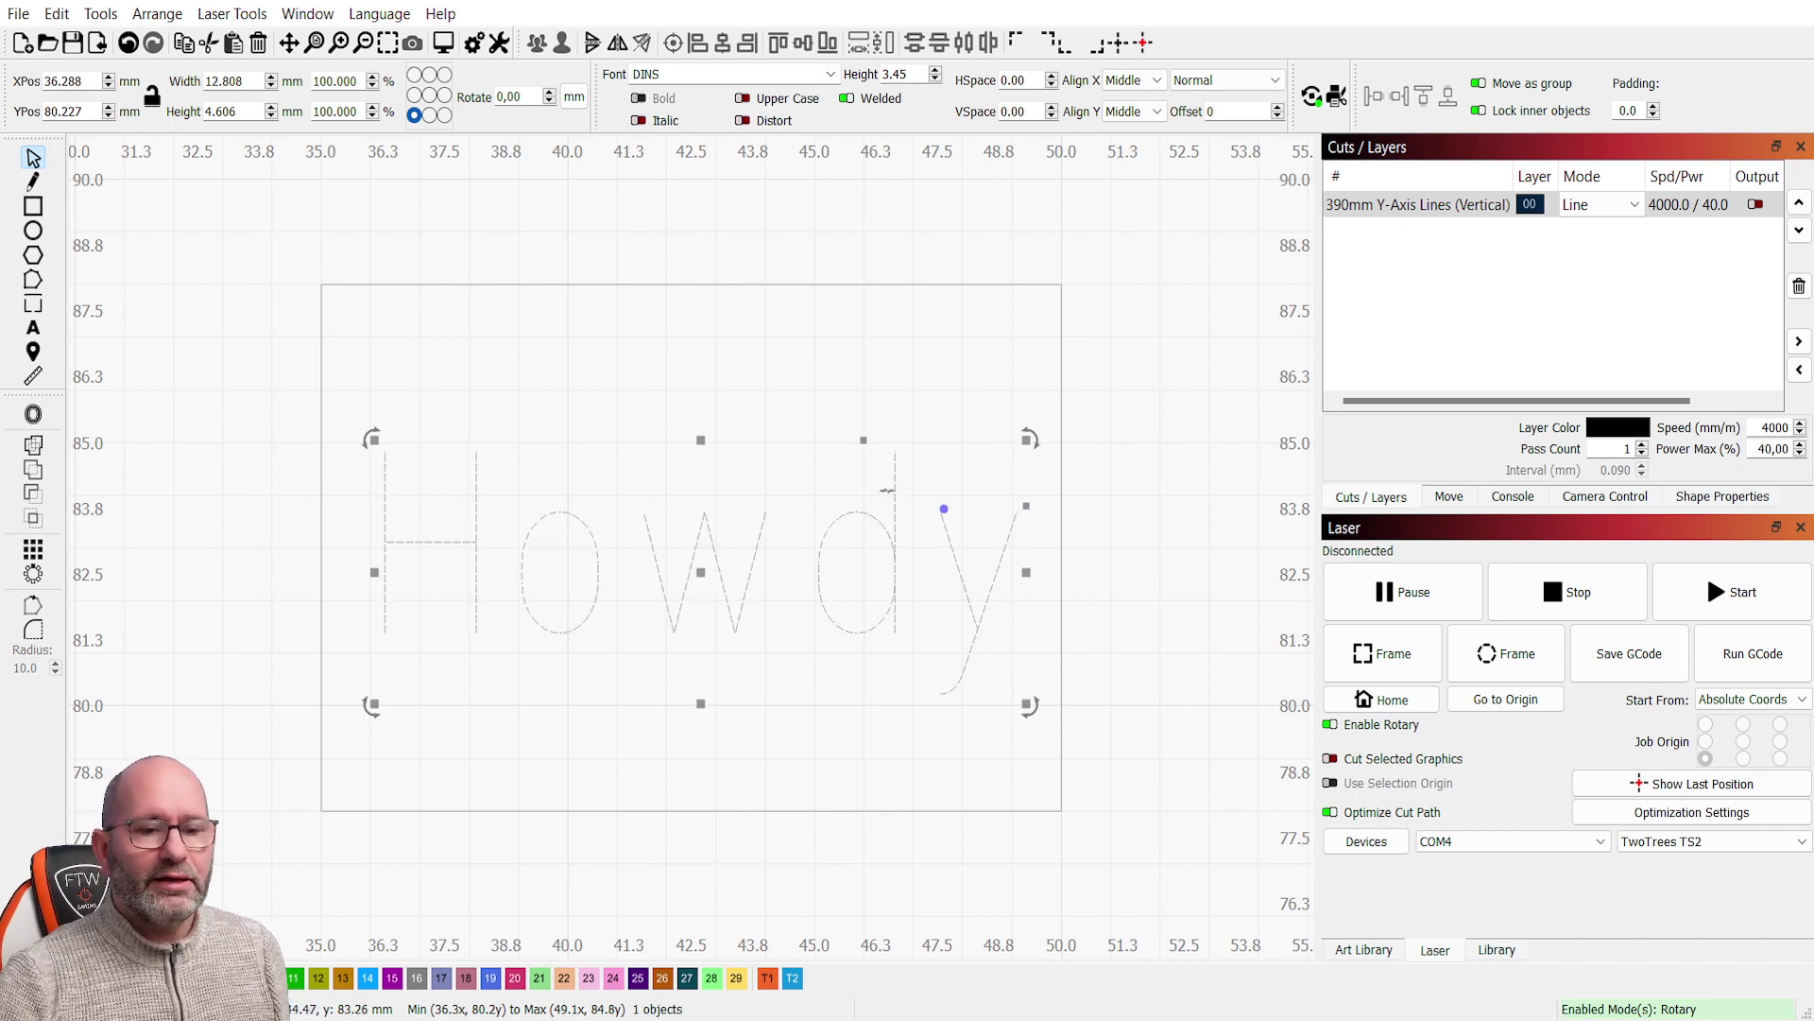
{"action": "left_click", "coordinate": [1087, 412]}
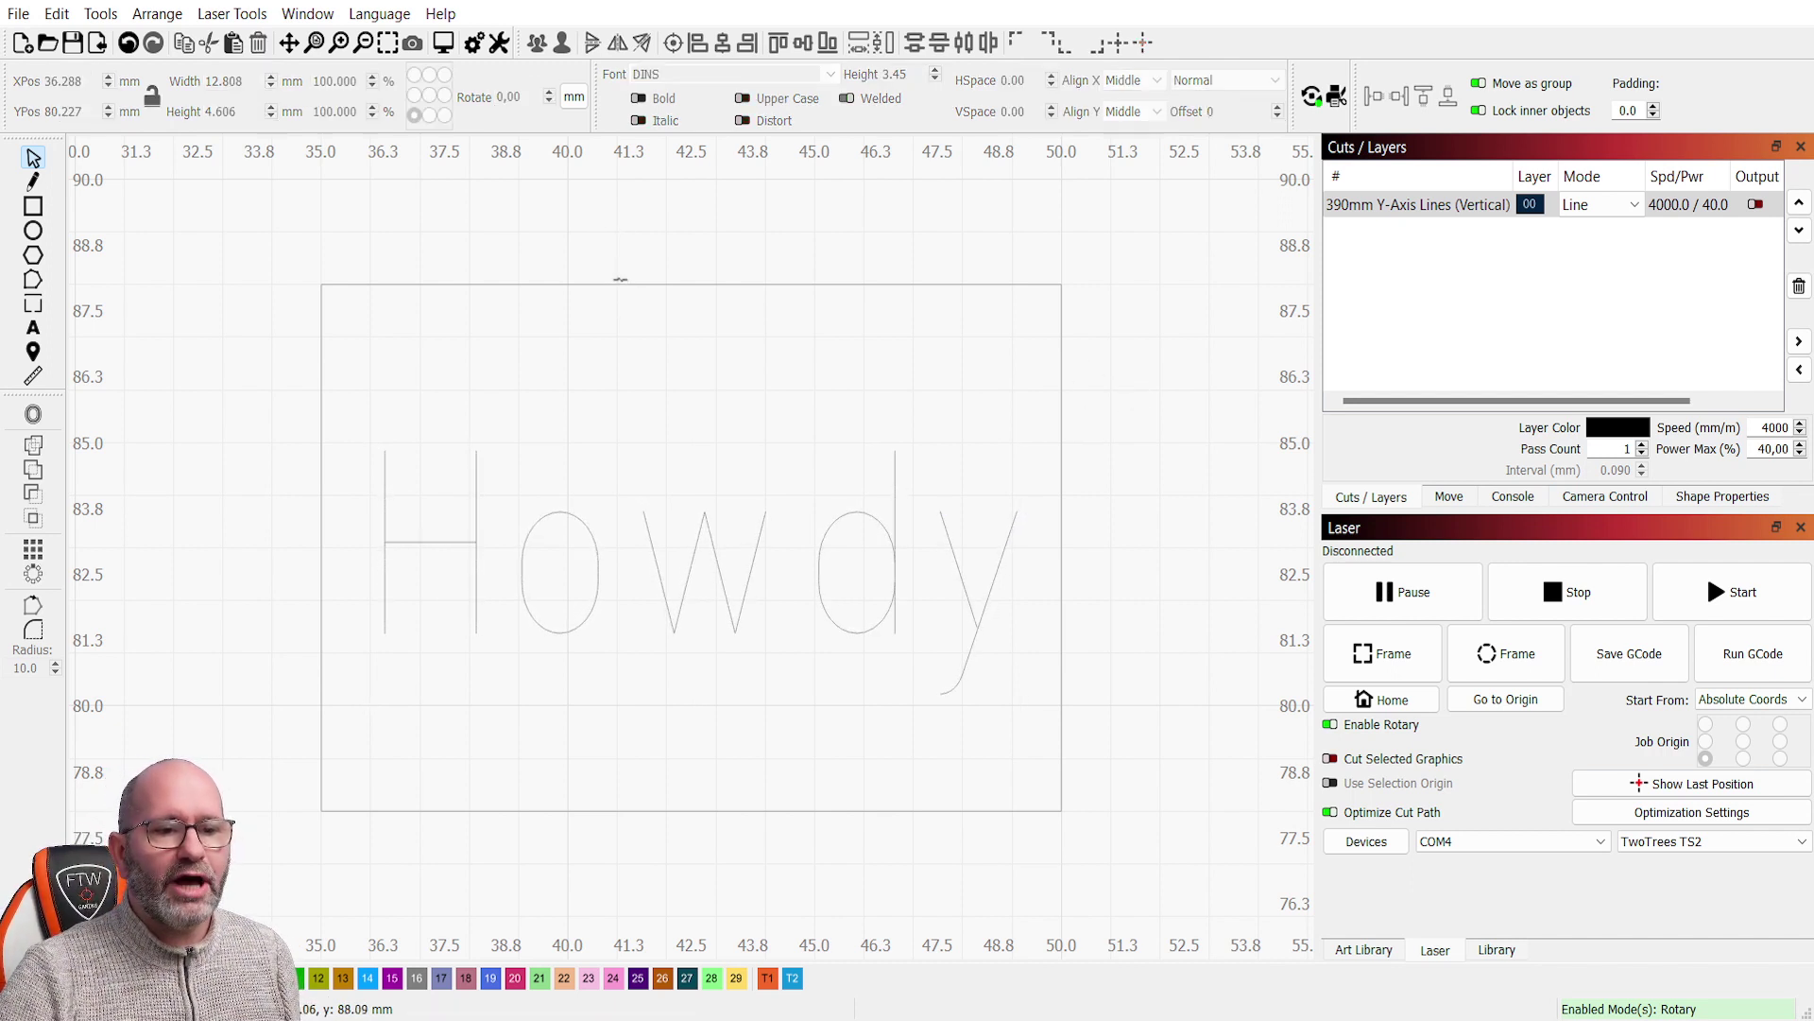
- Zoom to fit the rectangle around Howdy, then deselect it and zoom back out
{"action": "left_click", "coordinate": [620, 282]}
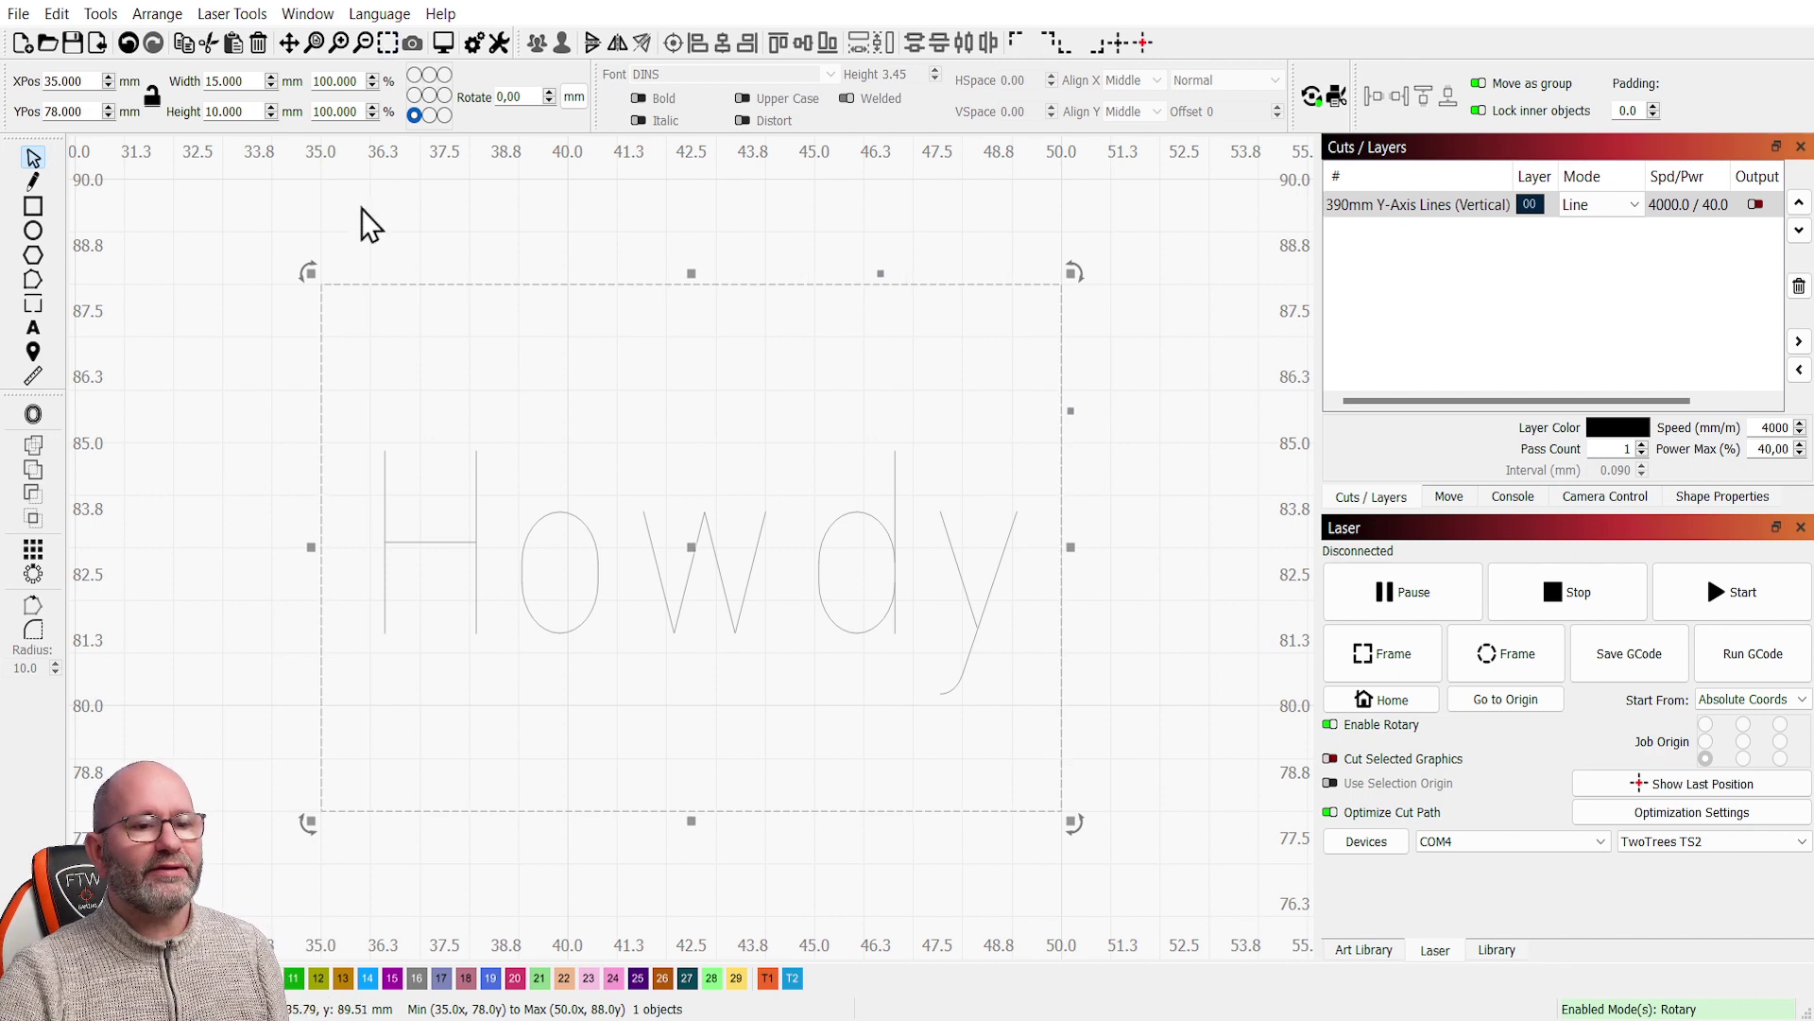
{"action": "scroll", "coordinate": [446, 593], "scroll_direction": "down", "scroll_amount": 5}
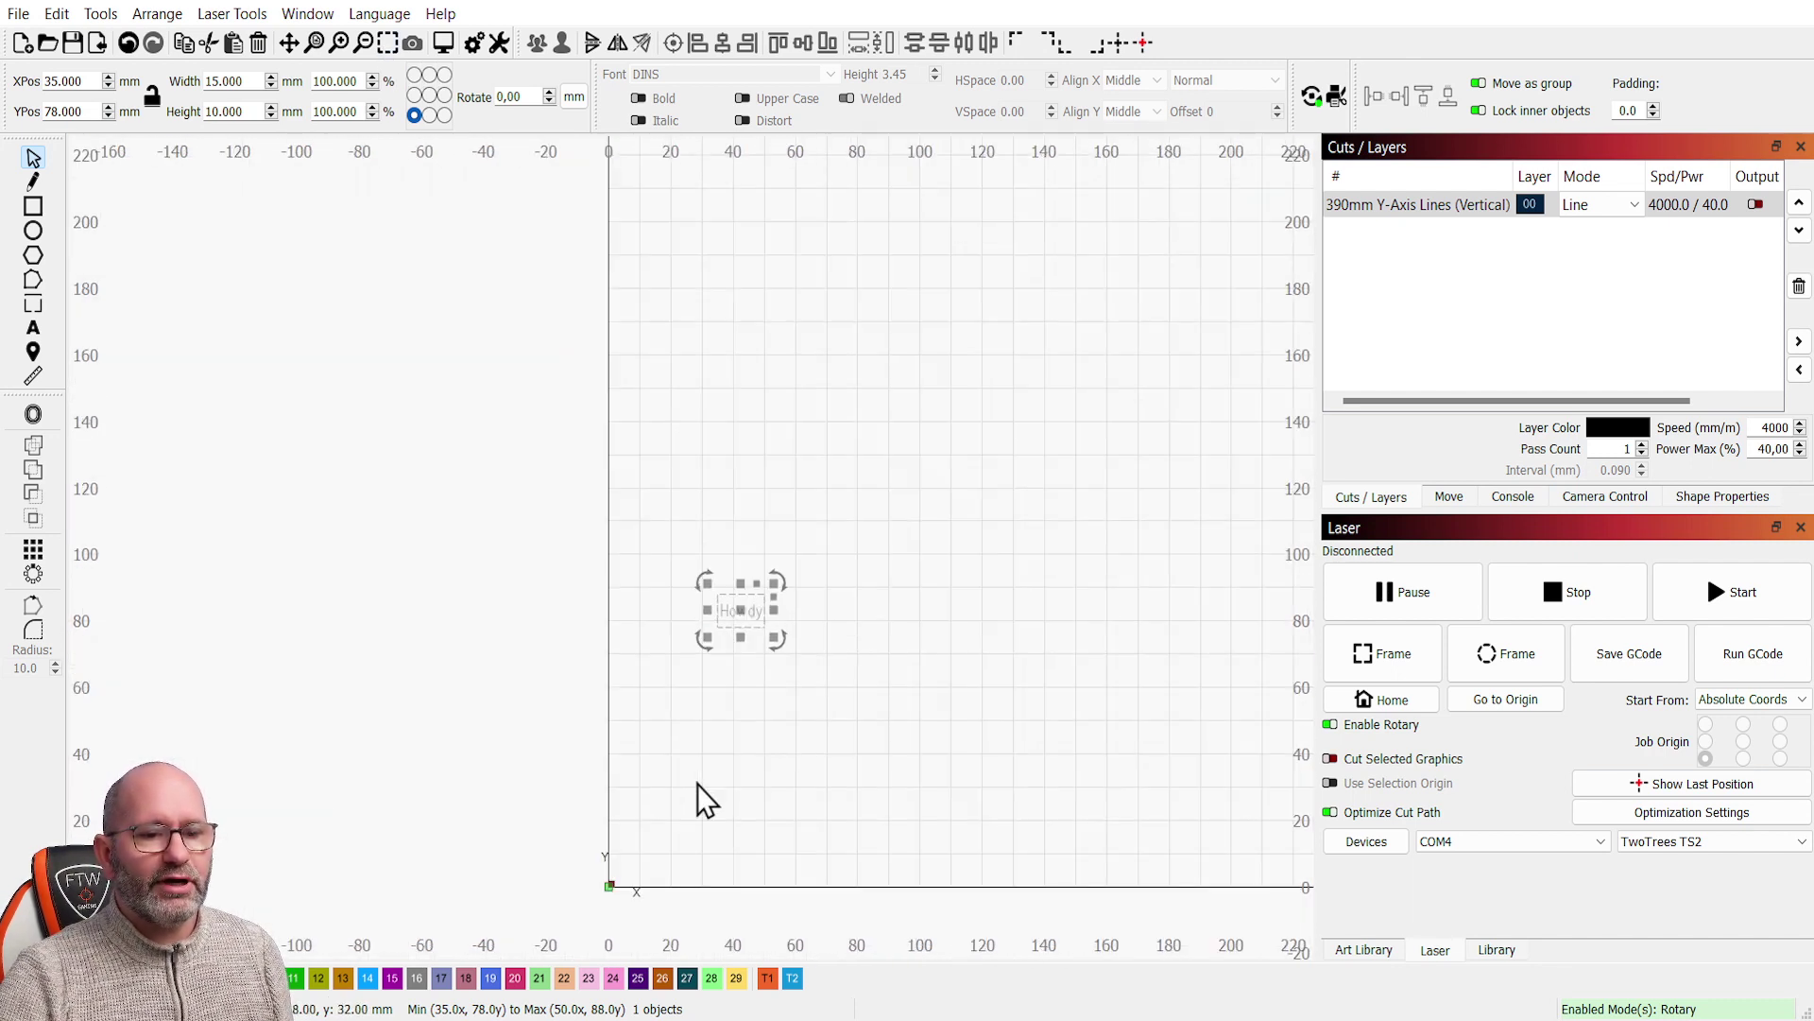
{"action": "left_click", "coordinate": [387, 42]}
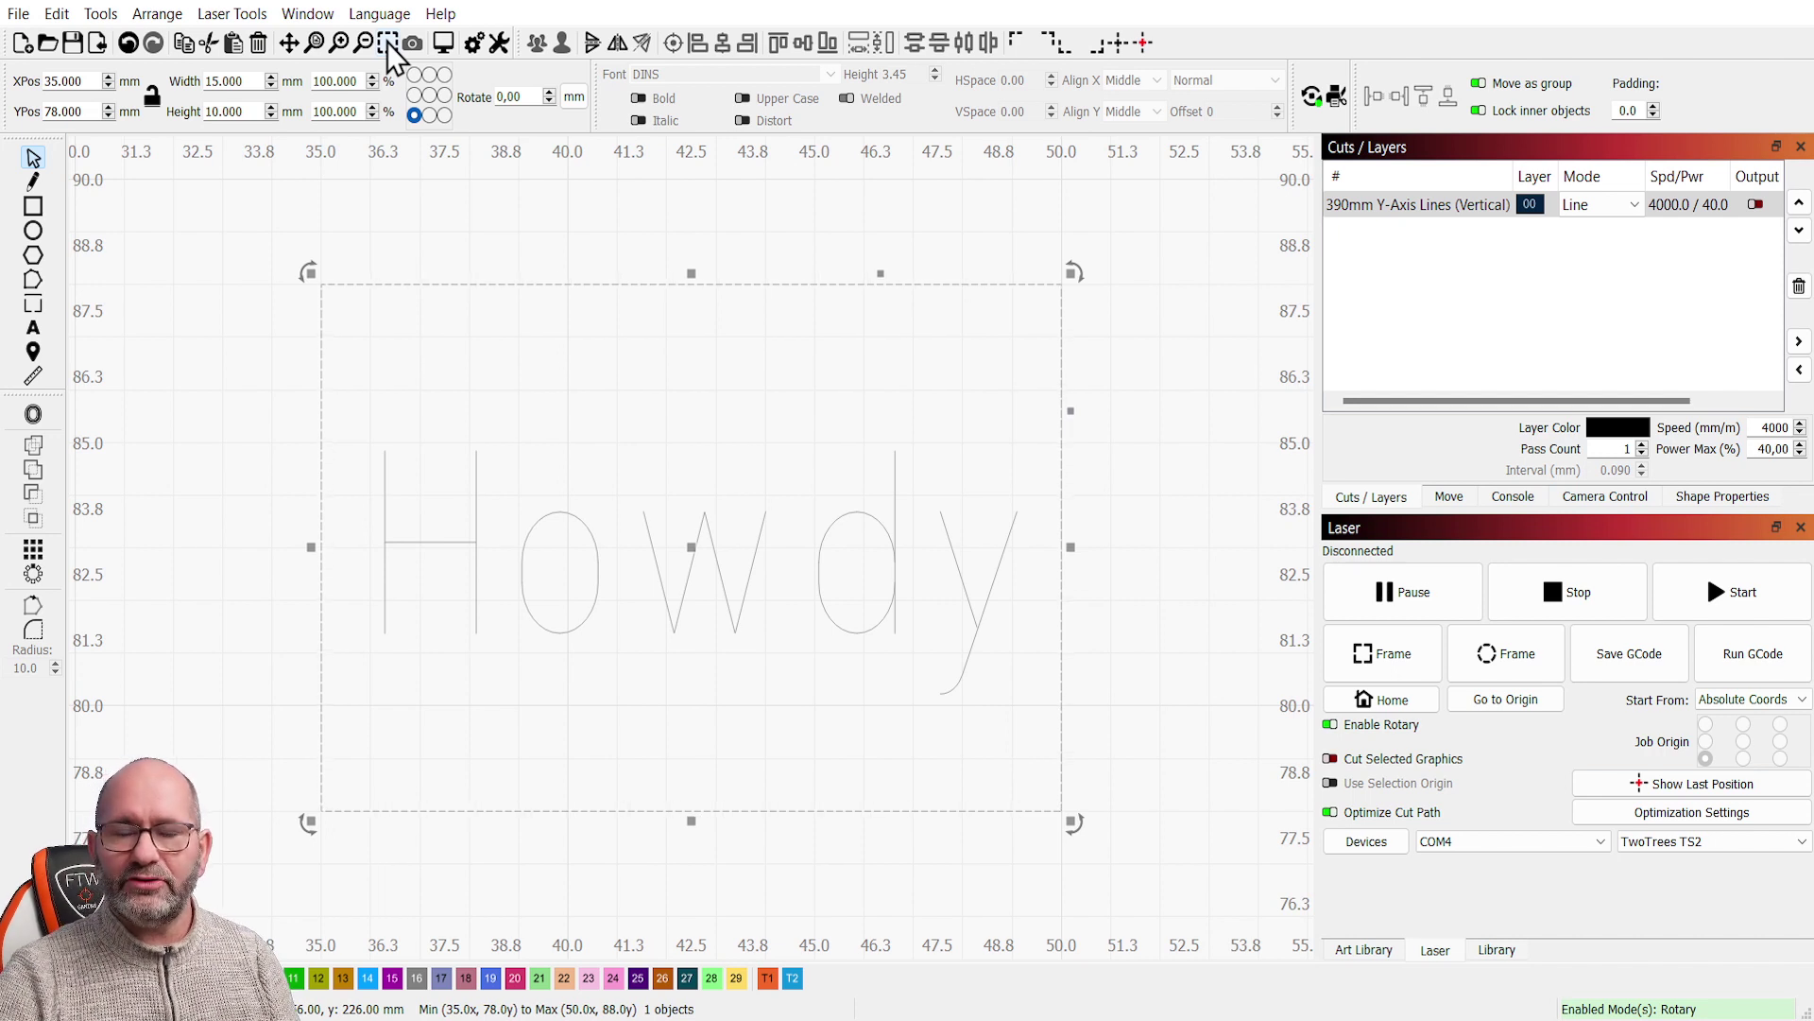
{"action": "left_click", "coordinate": [1153, 391]}
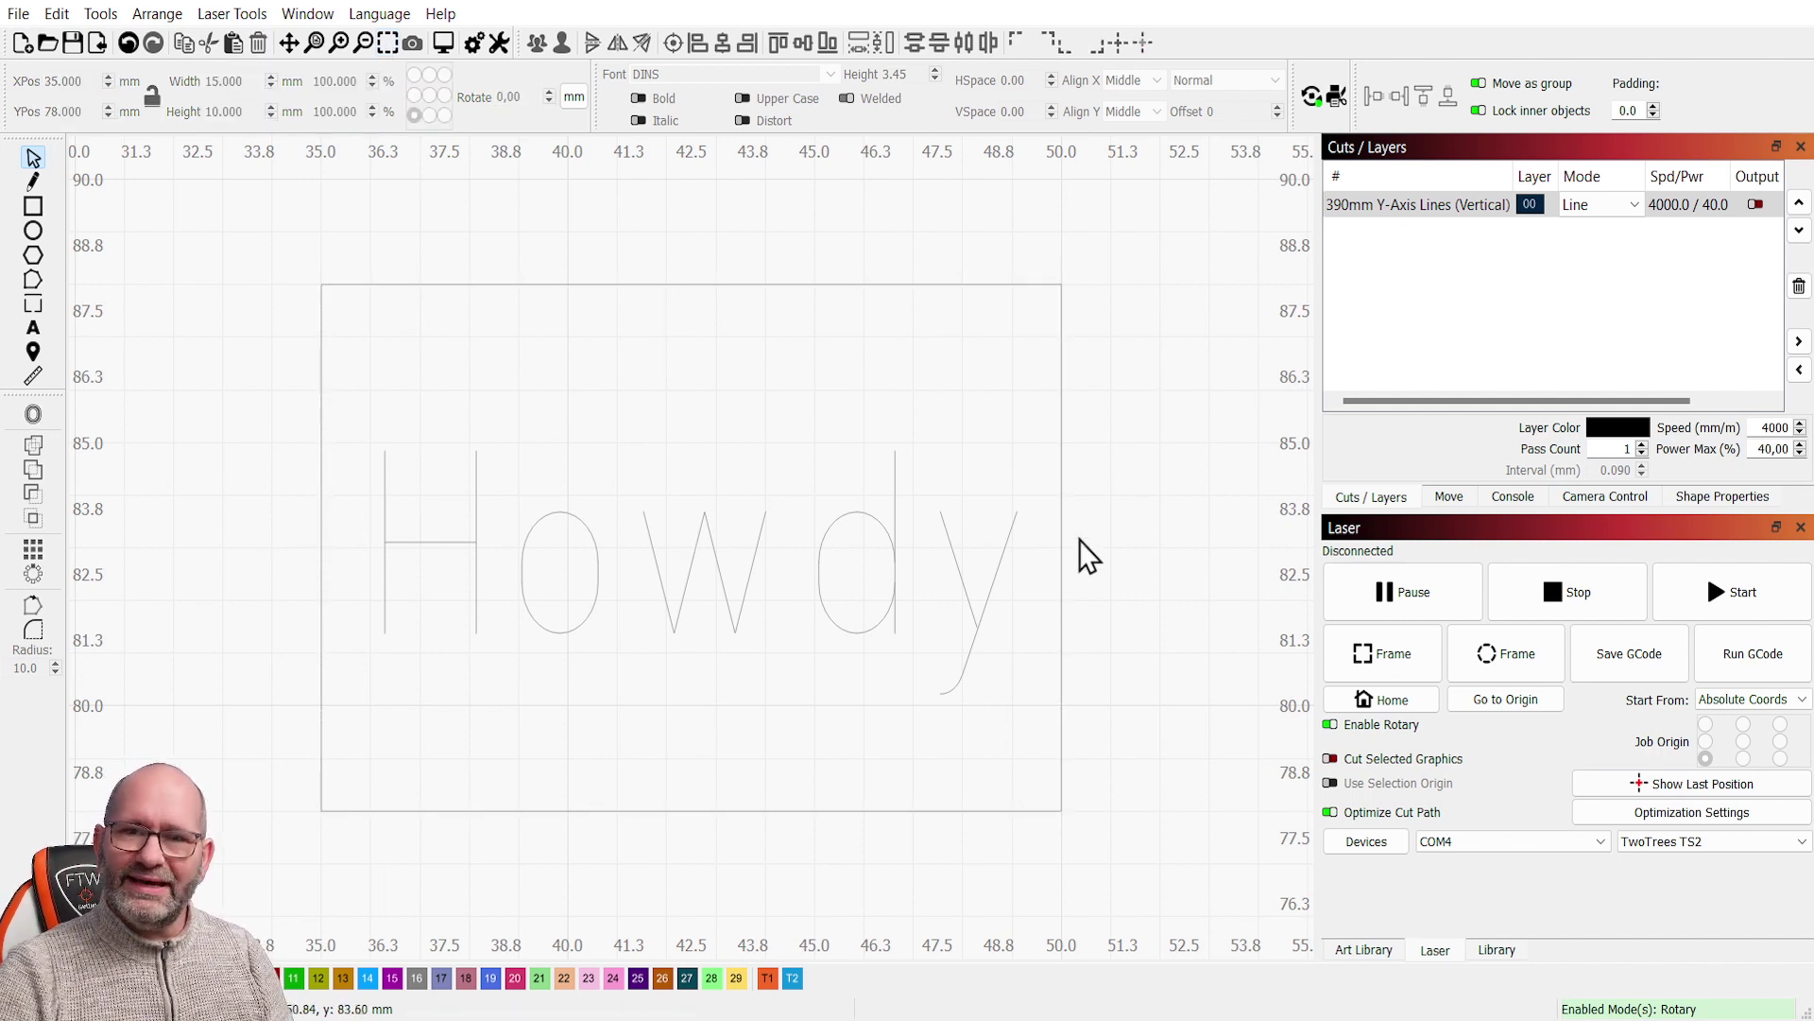
{"action": "scroll", "coordinate": [989, 554], "scroll_direction": "up", "scroll_amount": 3}
{"action": "scroll", "coordinate": [973, 563], "scroll_direction": "down", "scroll_amount": 5}
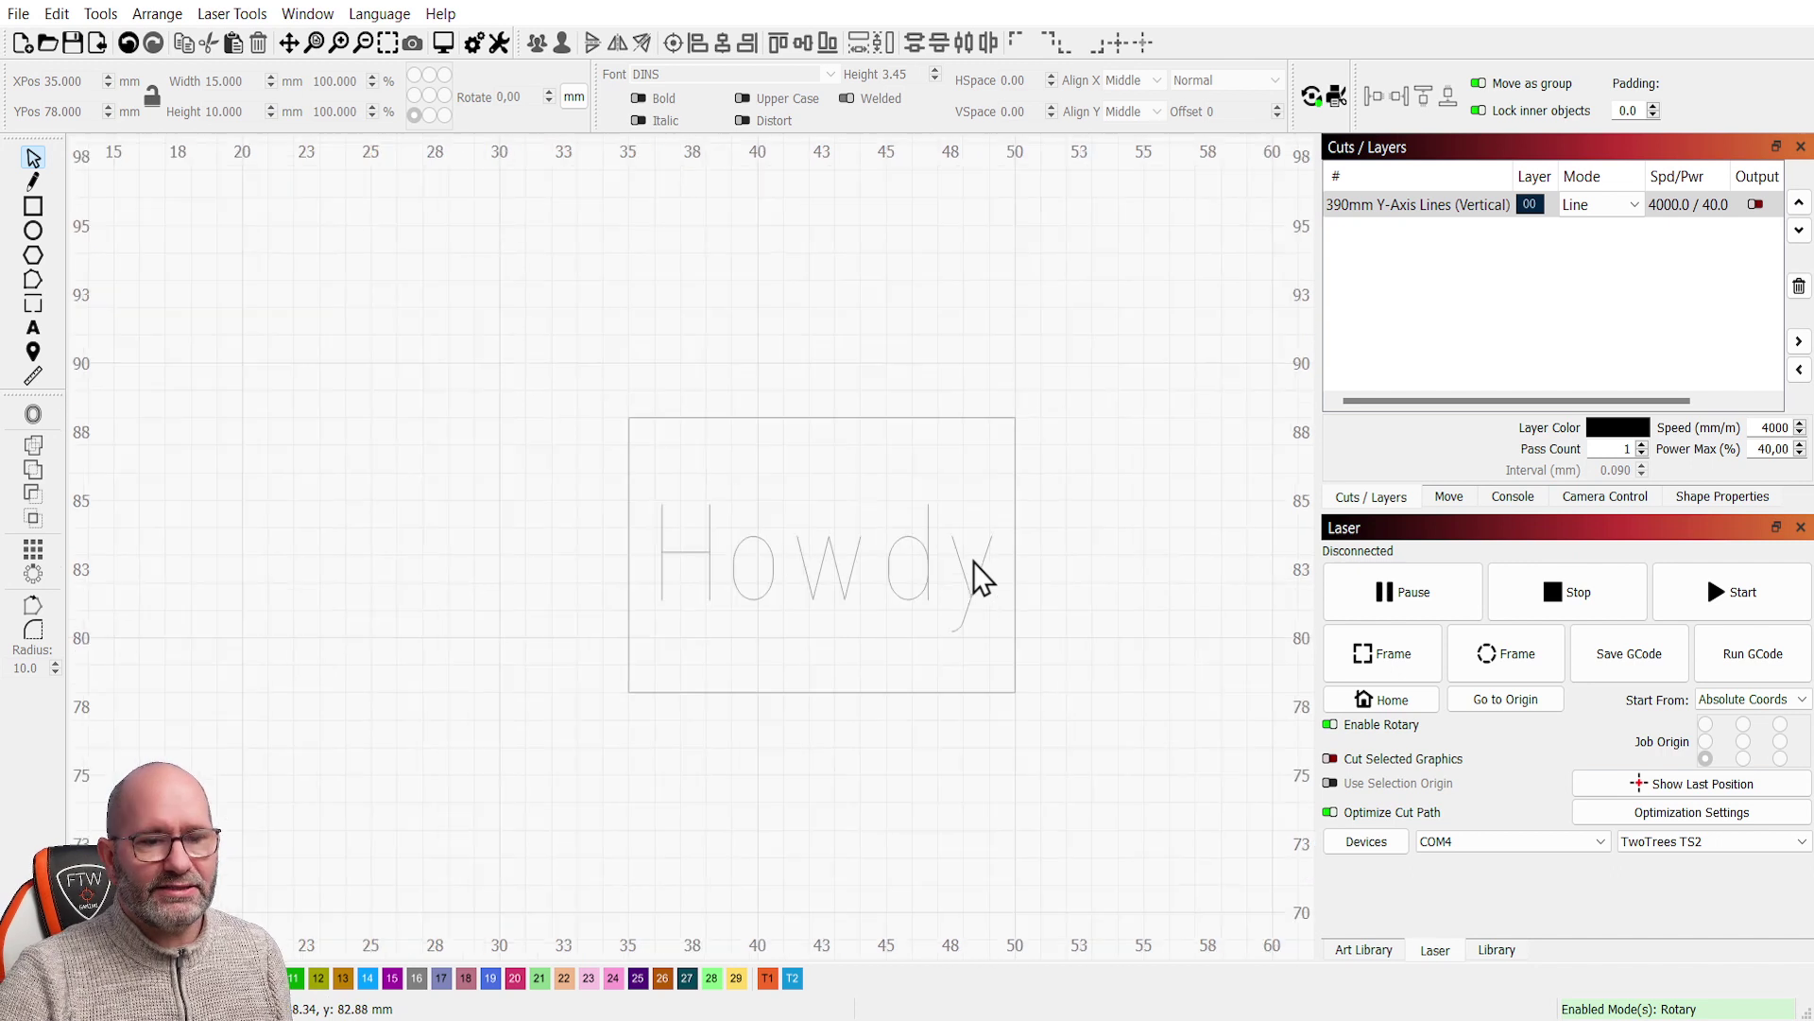
{"action": "scroll", "coordinate": [973, 564], "scroll_direction": "down", "scroll_amount": 3}
- Draw a 17 × 8 mm rectangle at X 42, Y 97 mm and zoom to it
{"action": "left_click", "coordinate": [33, 206]}
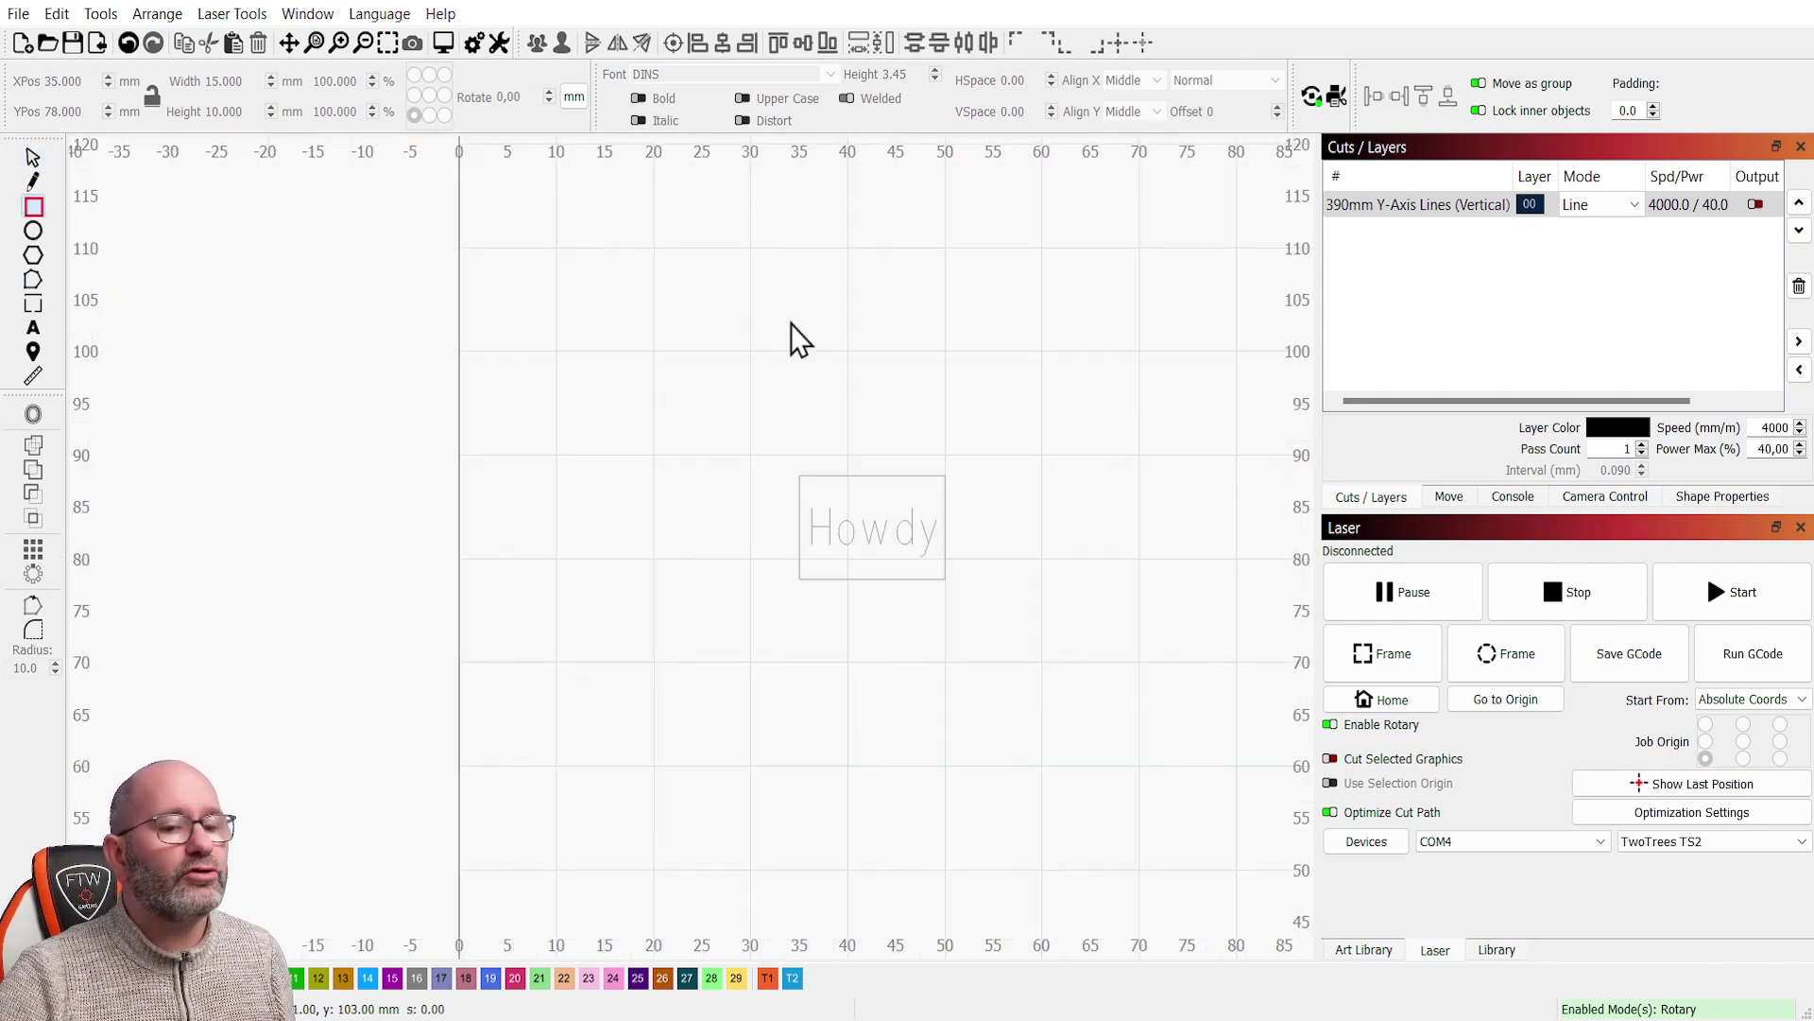
{"action": "left_click_drag", "start_coordinate": [867, 301], "coordinate": [1032, 381]}
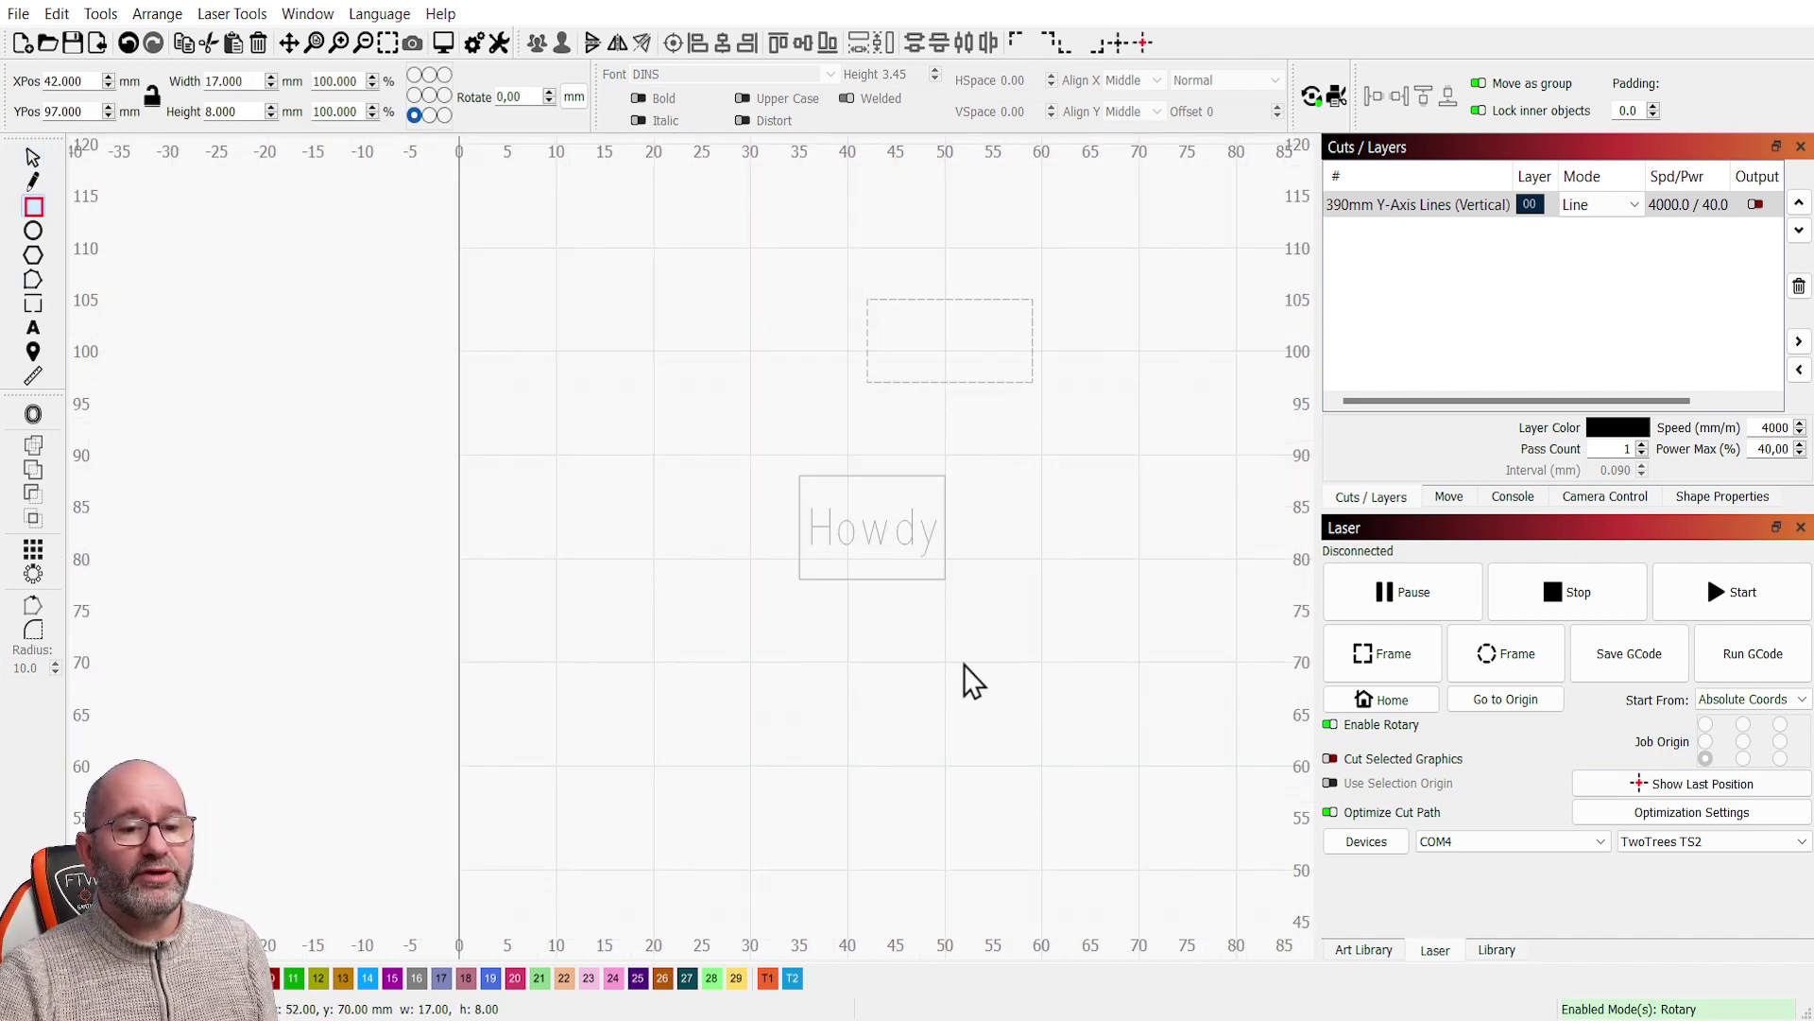
{"action": "left_click", "coordinate": [389, 42]}
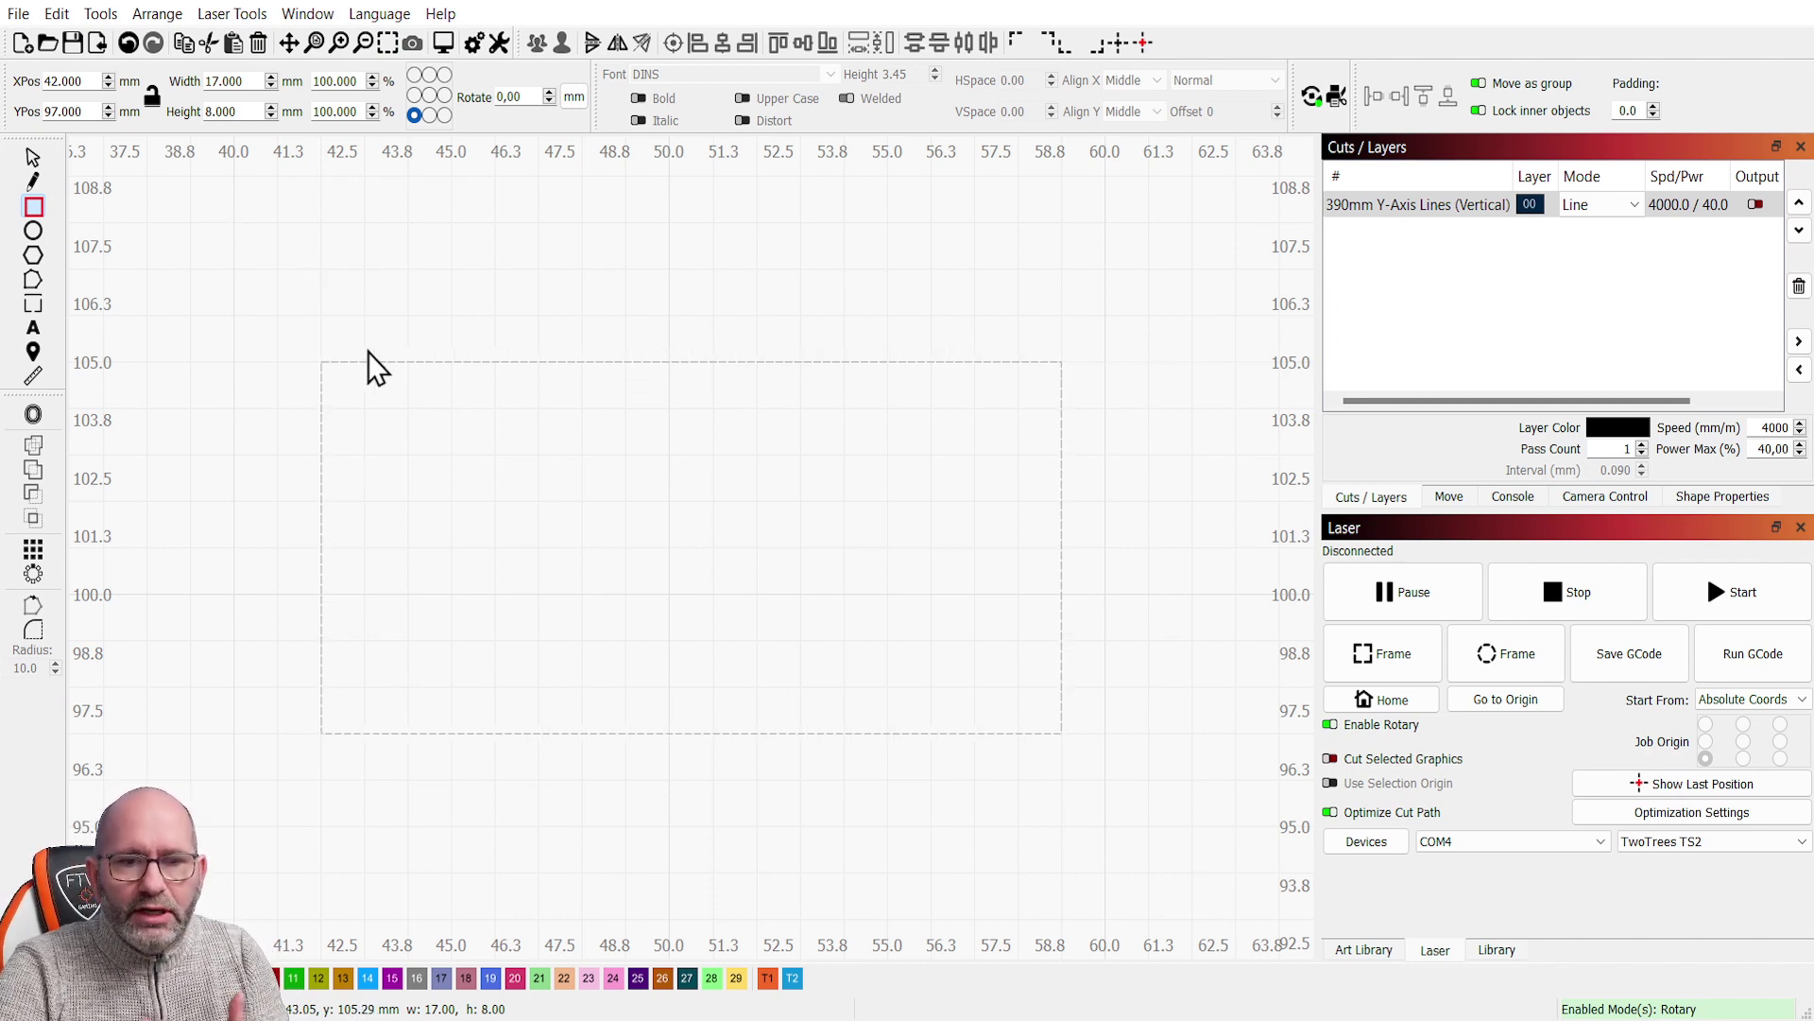
- Draw a 41 × 38 mm rectangle at X 25, Y 74 mm around both objects and zoom to it
{"action": "scroll", "coordinate": [784, 798], "scroll_direction": "down", "scroll_amount": 6}
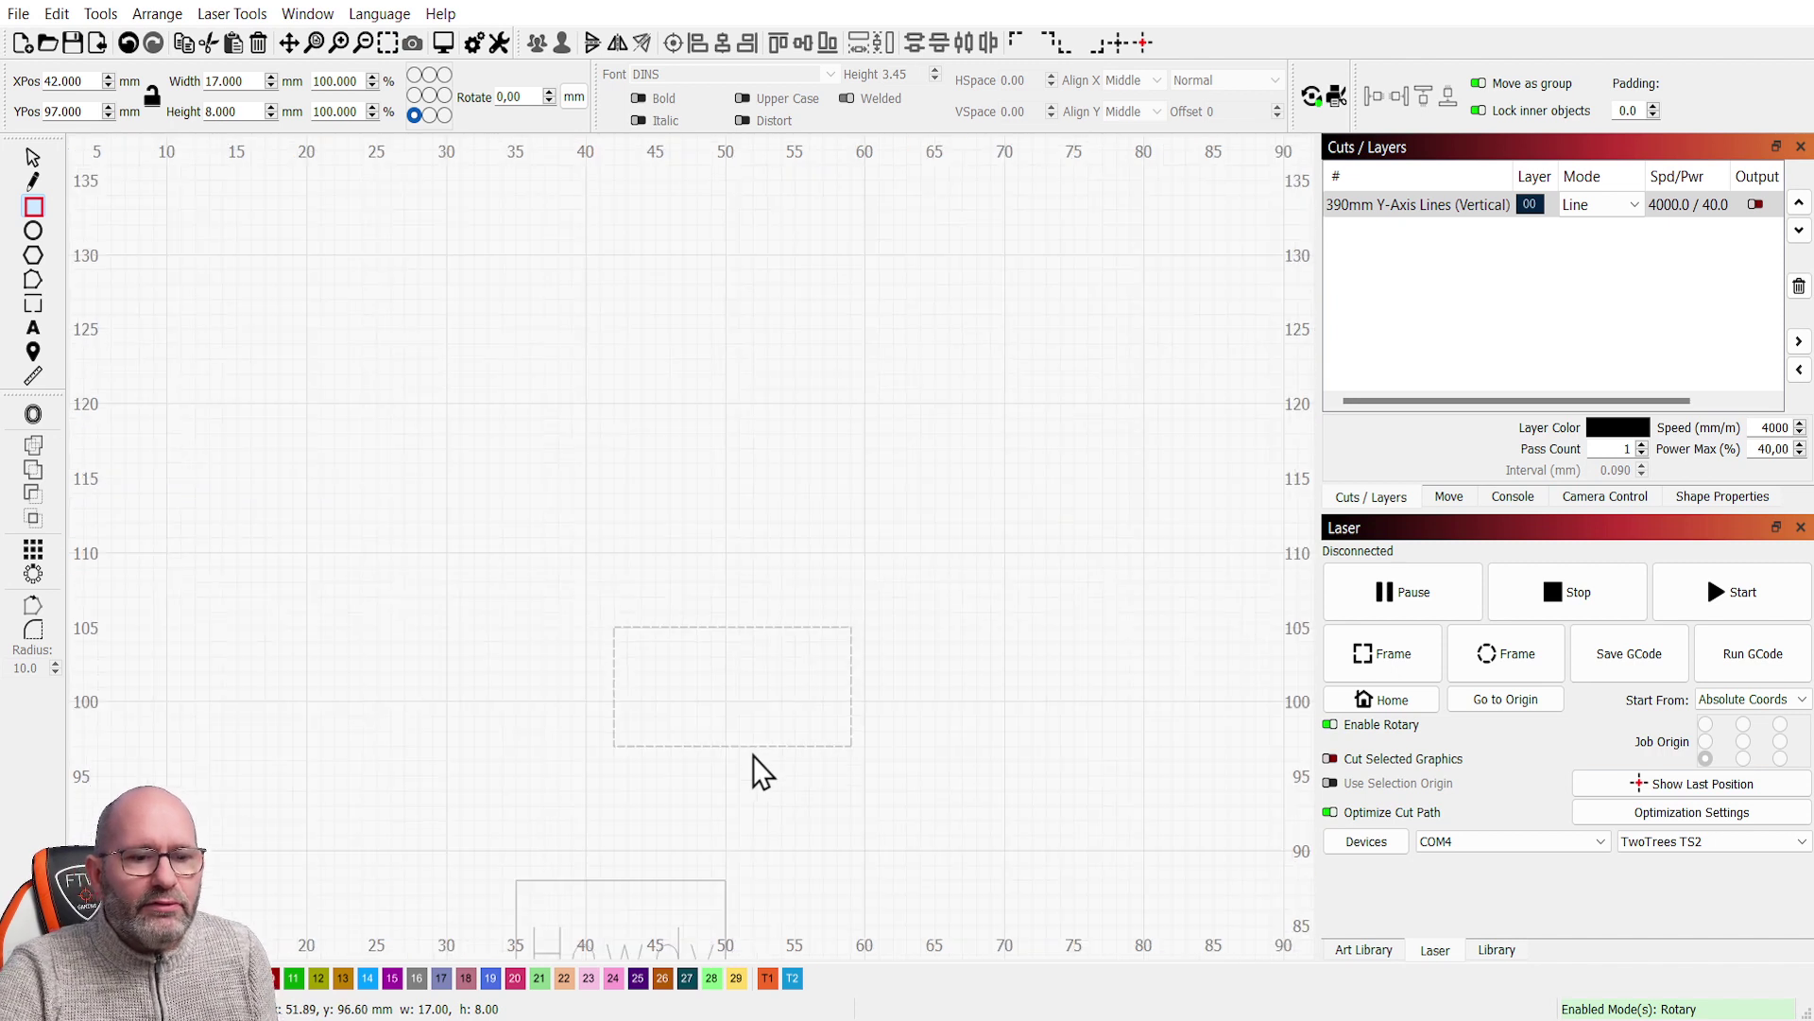
{"action": "left_click", "coordinate": [849, 886]}
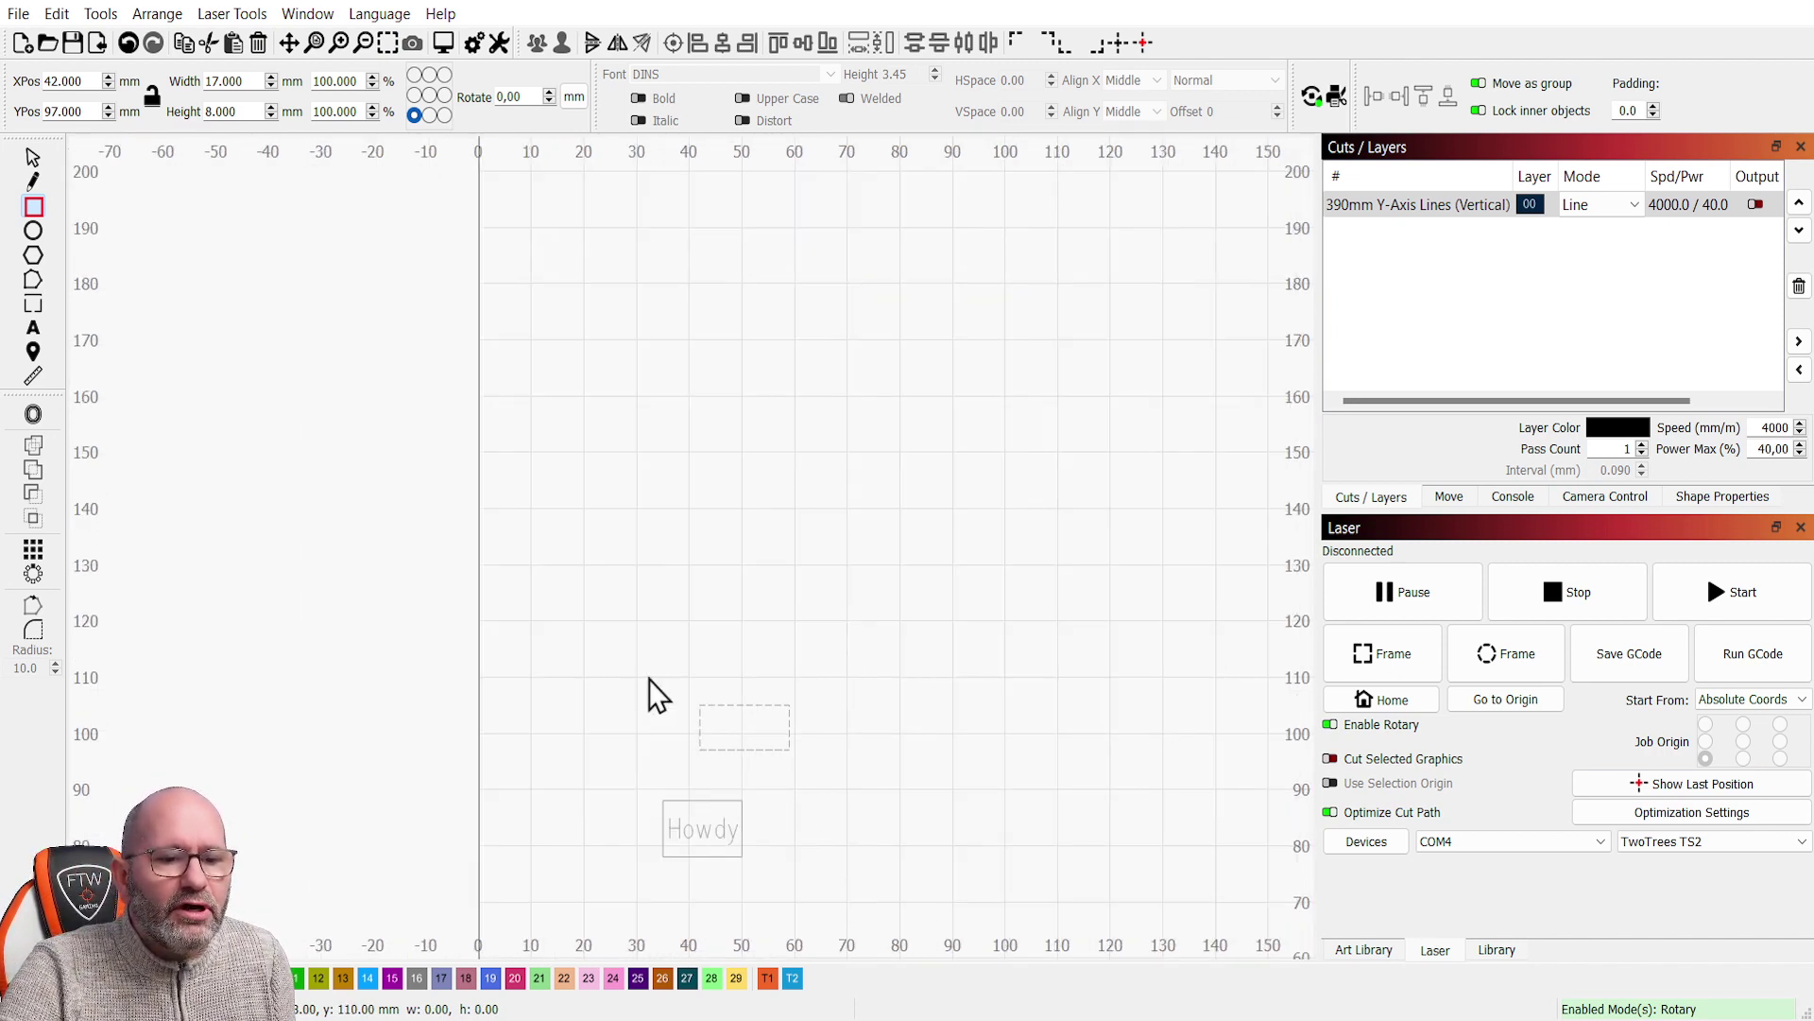
{"action": "left_click_drag", "start_coordinate": [832, 883], "coordinate": [610, 666]}
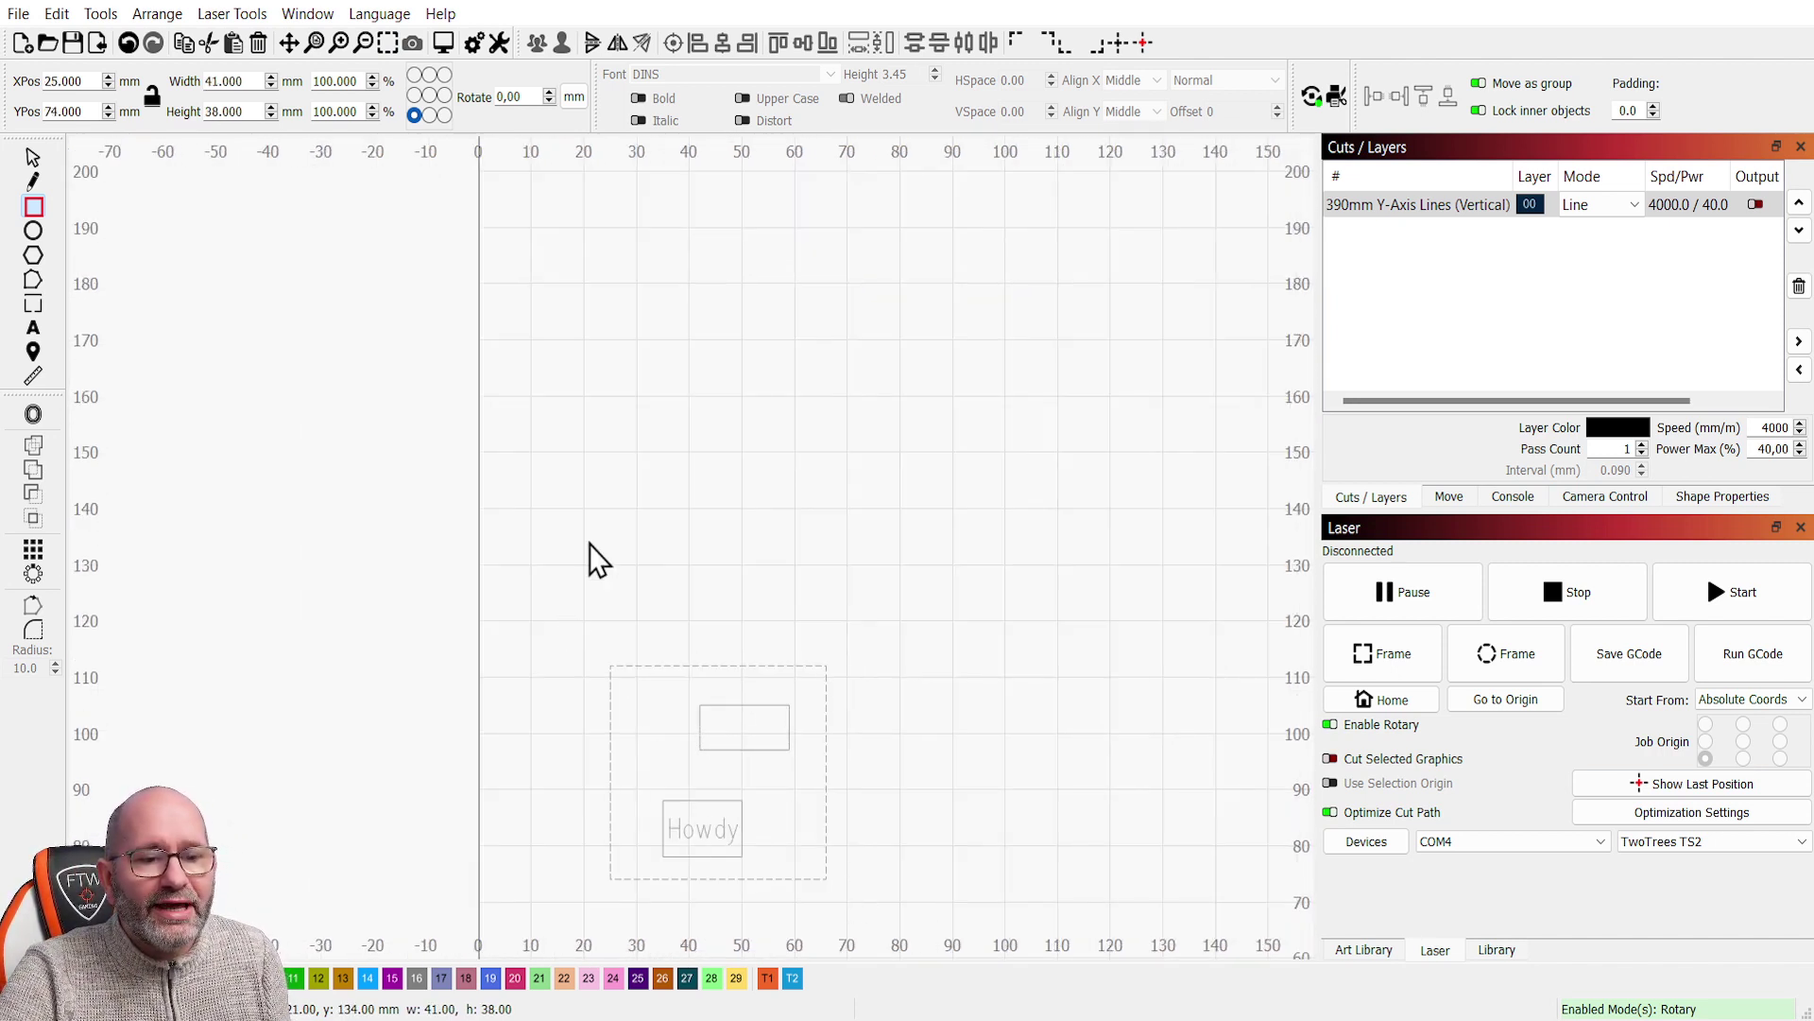
{"action": "left_click", "coordinate": [382, 43]}
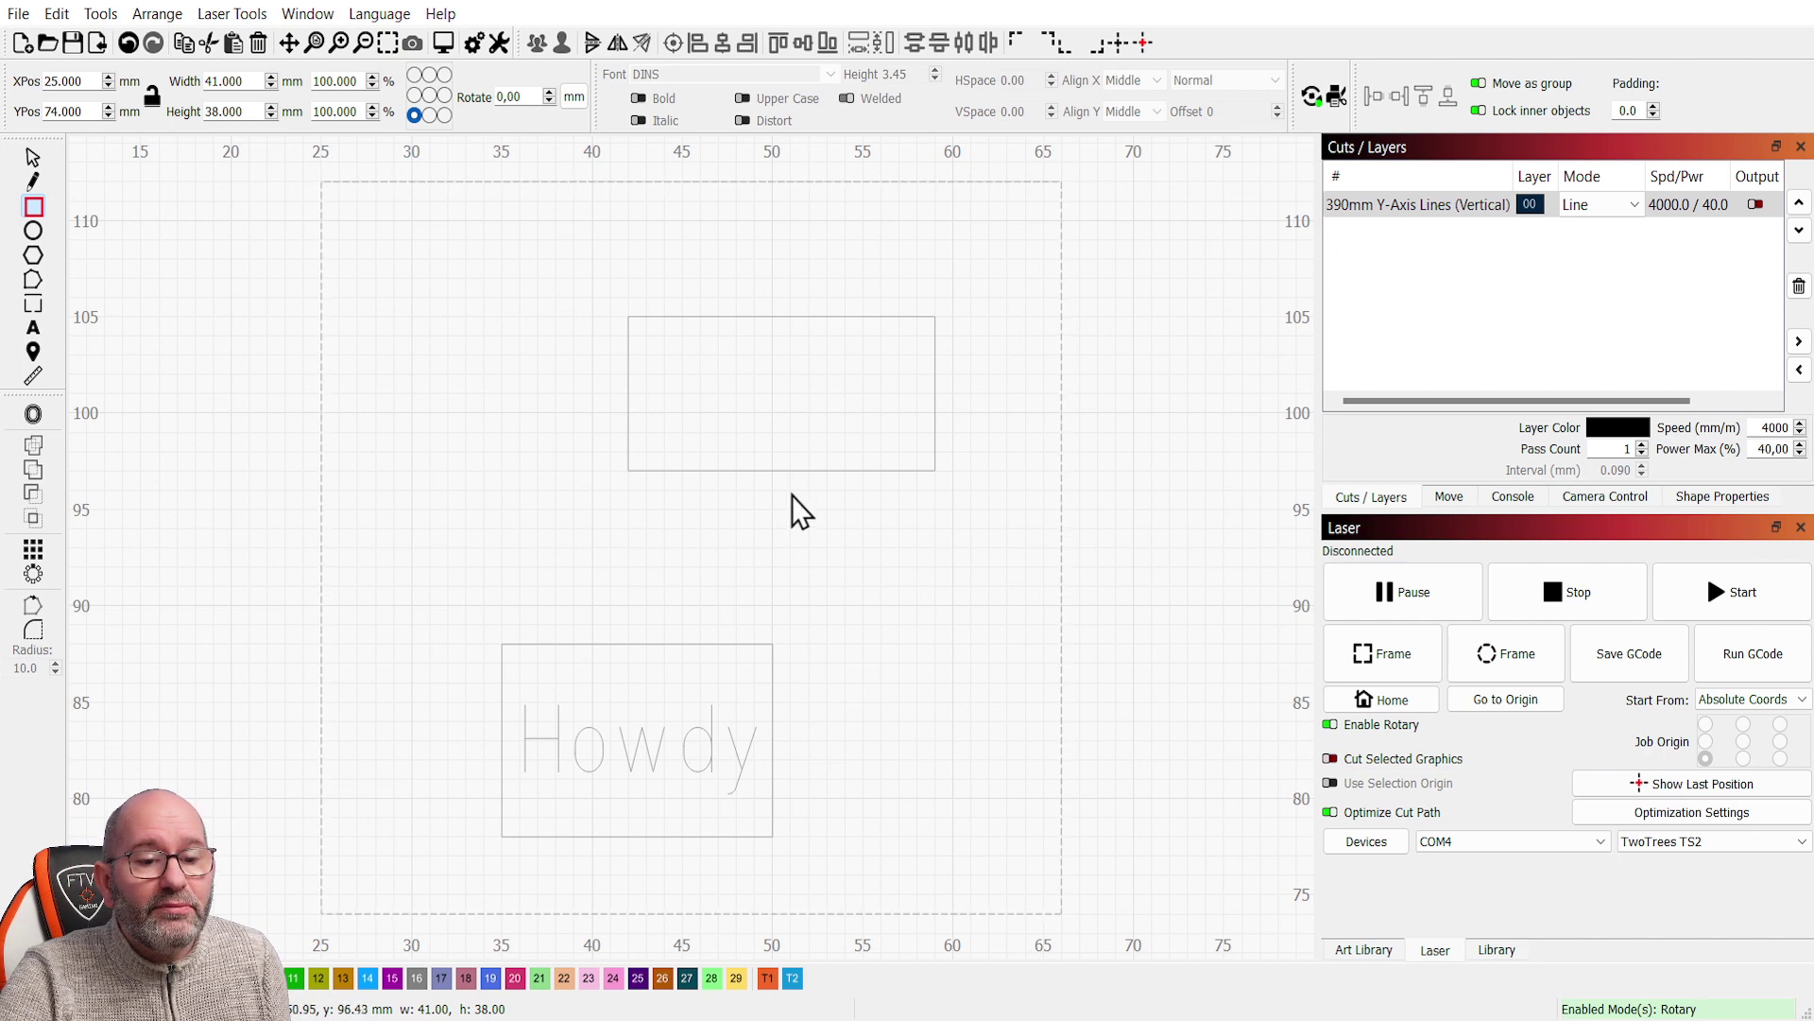
- Zoom to the whole page, zoom back to the recent objects, and switch to the Select tool
{"action": "left_click", "coordinate": [1155, 548]}
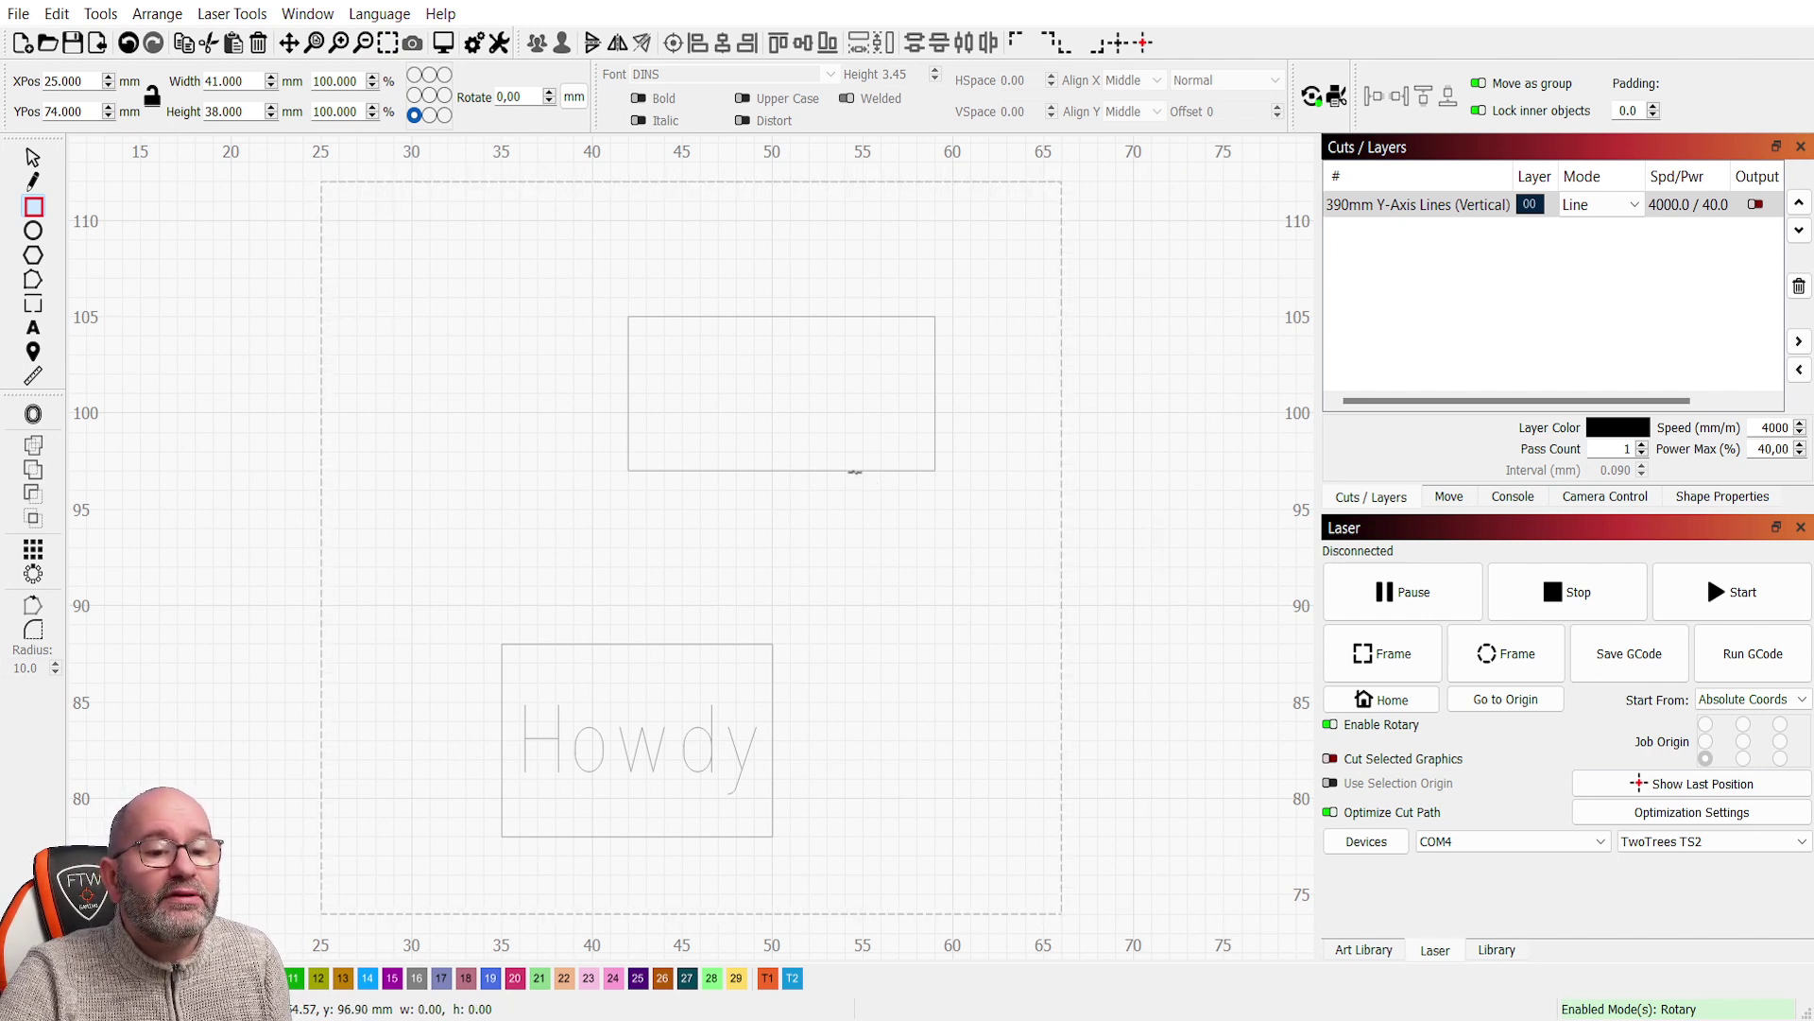
{"action": "left_click", "coordinate": [315, 43]}
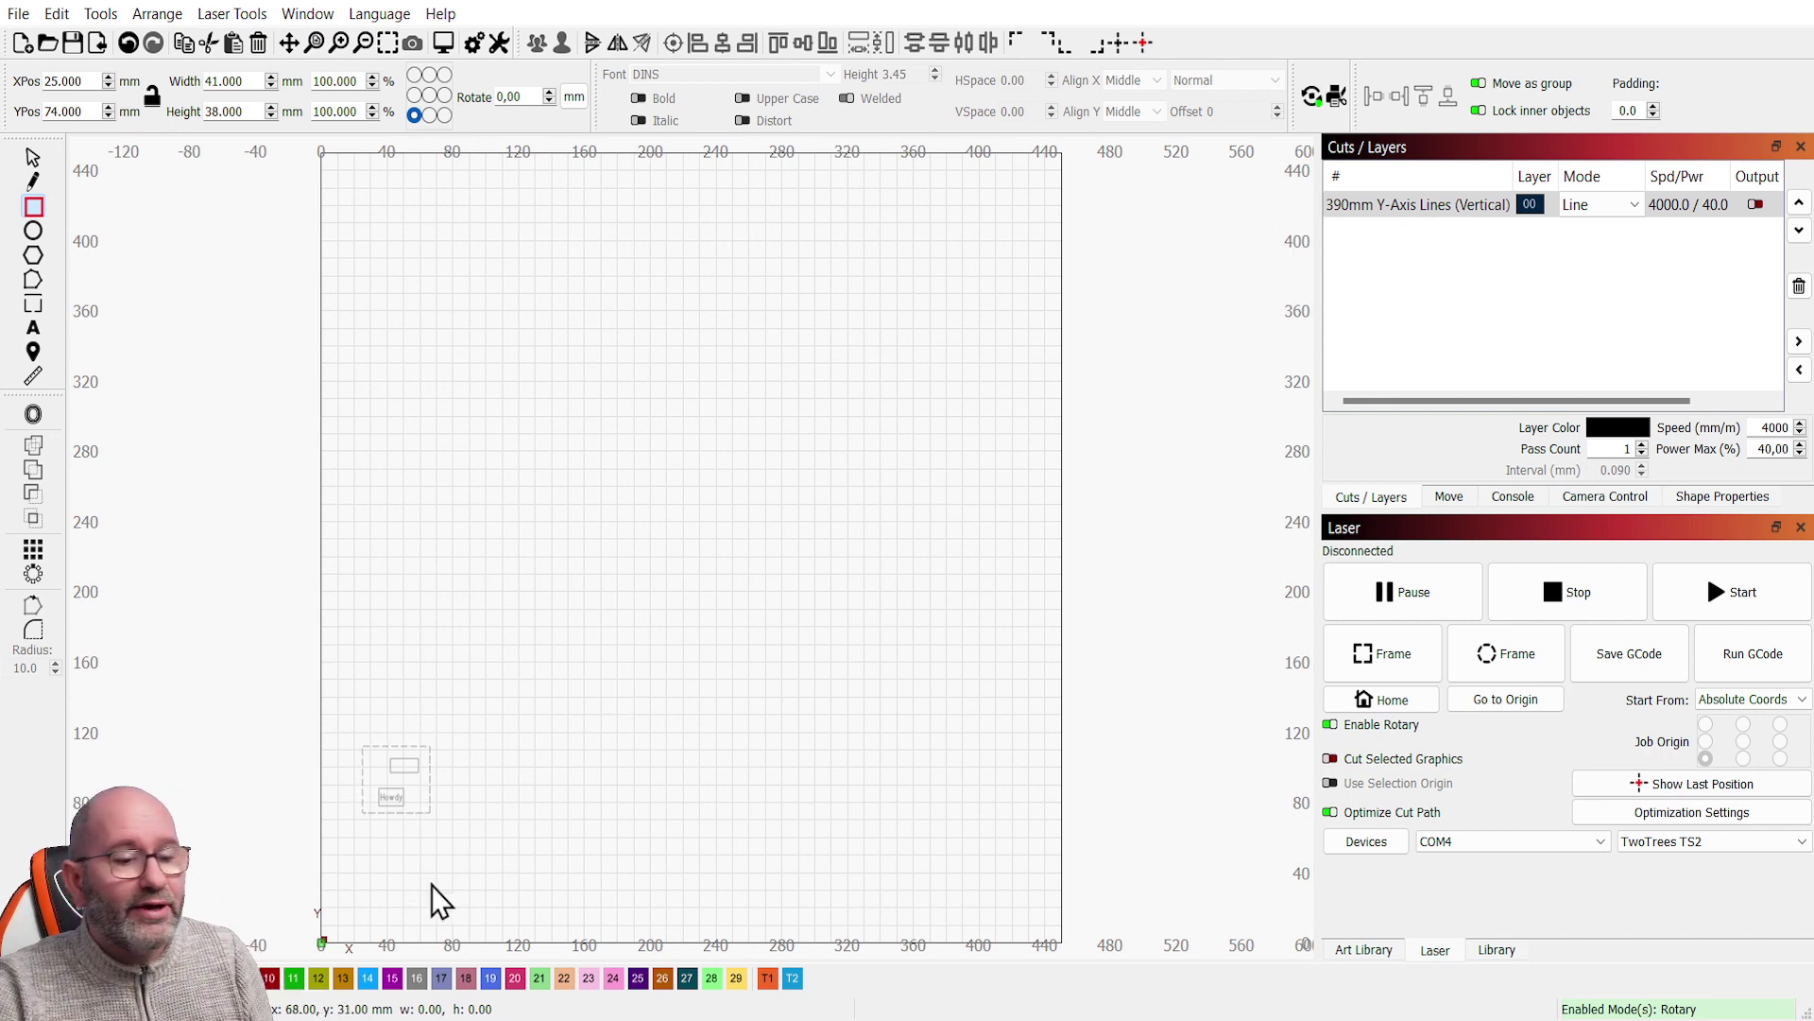
{"action": "left_click", "coordinate": [387, 44]}
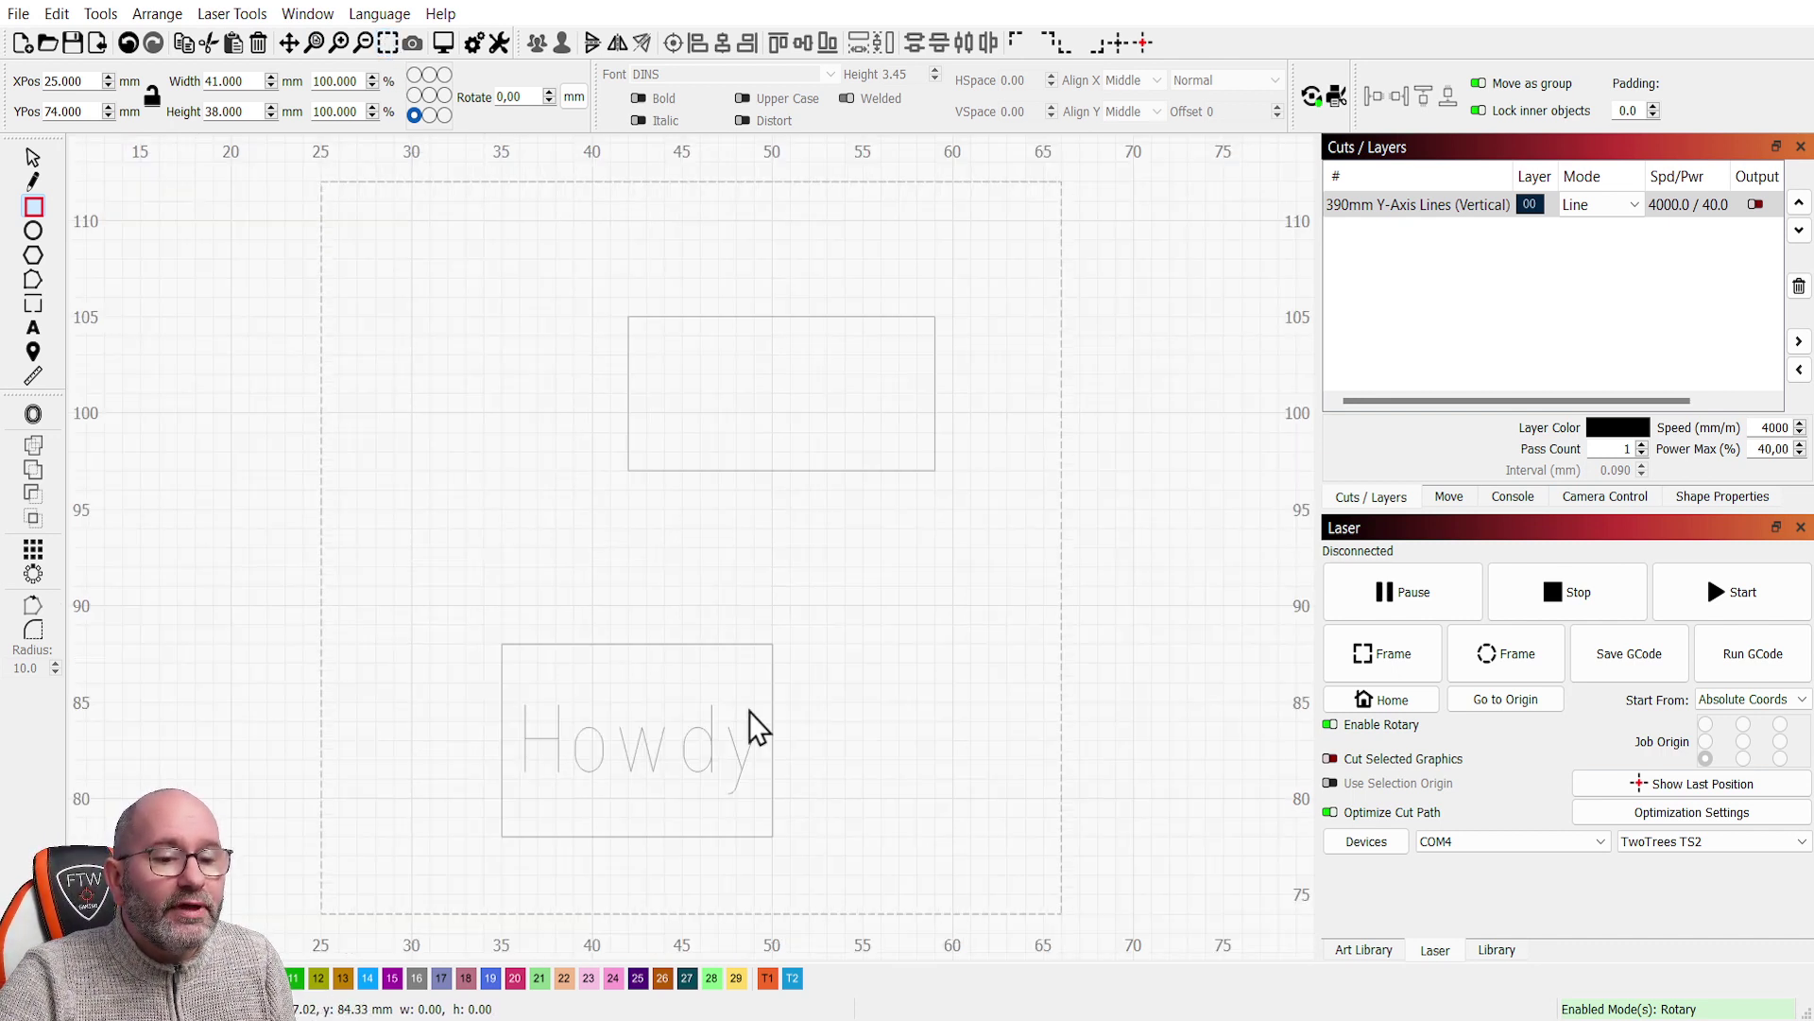
{"action": "left_click", "coordinate": [33, 157]}
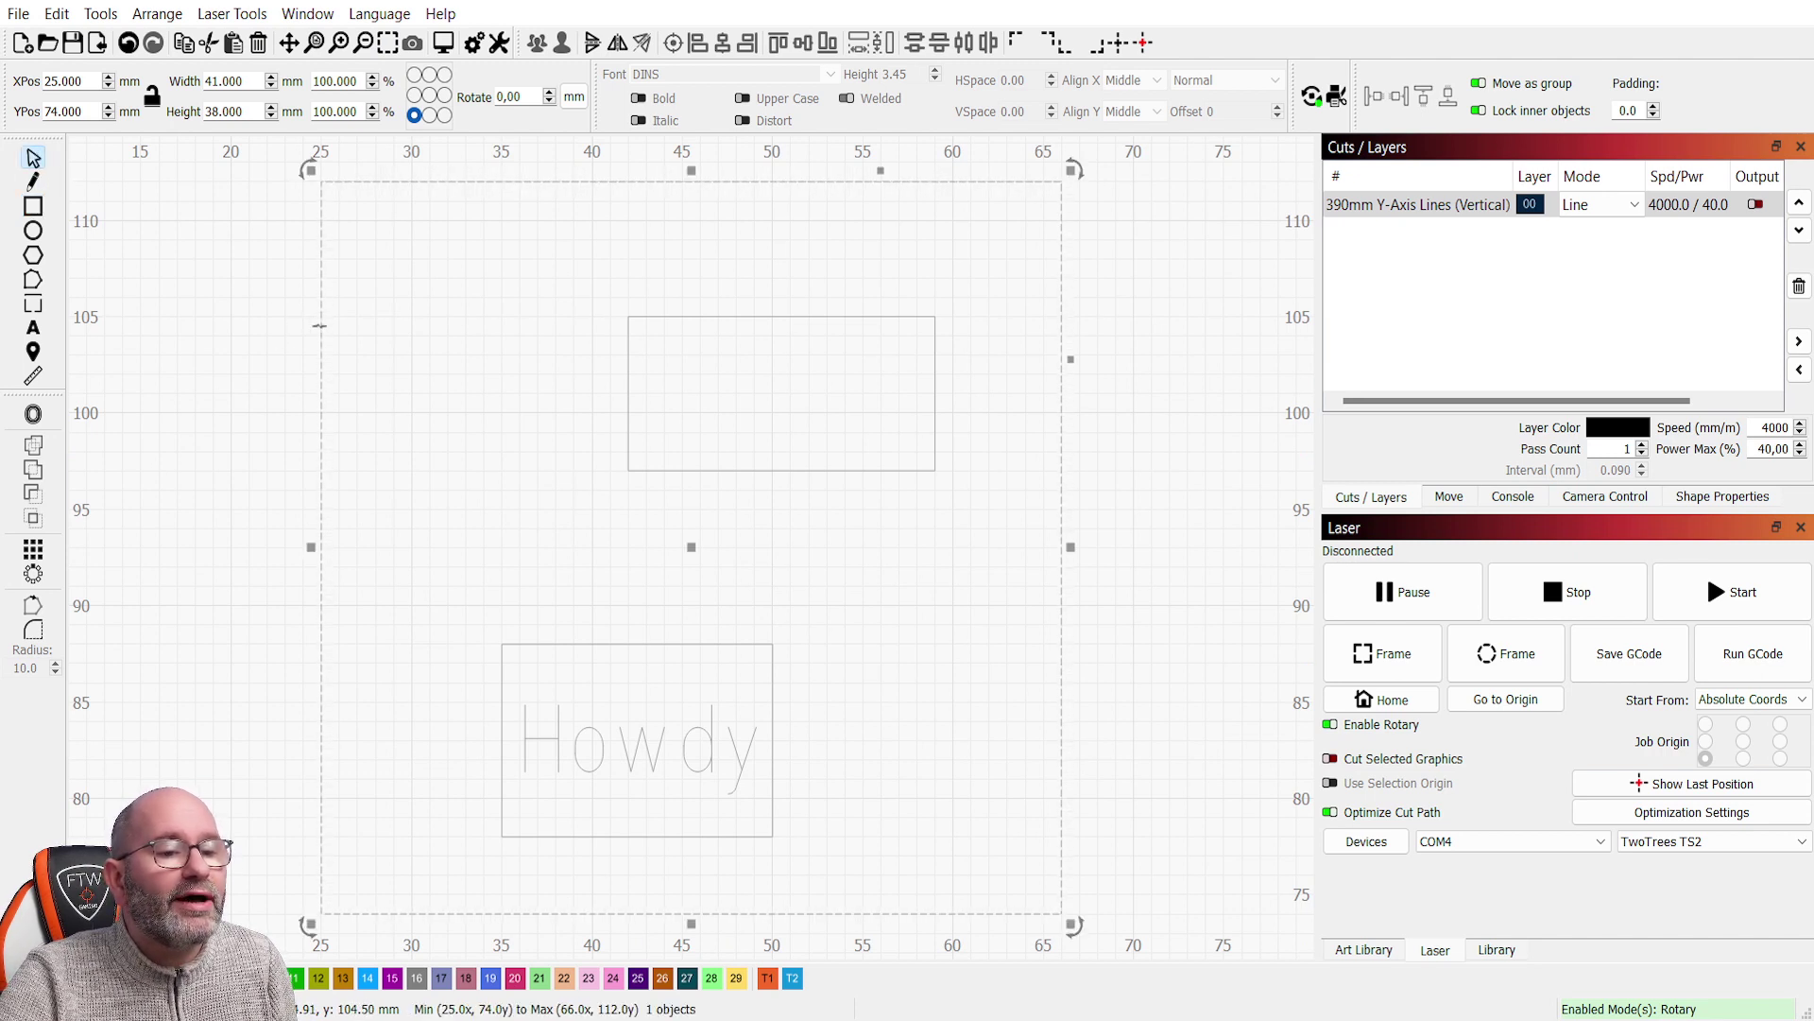
- Delete the 41 × 38 mm rectangle, then use Zoom to Frame twice to jump back to the remaining objects
{"action": "key", "text": "Delete"}
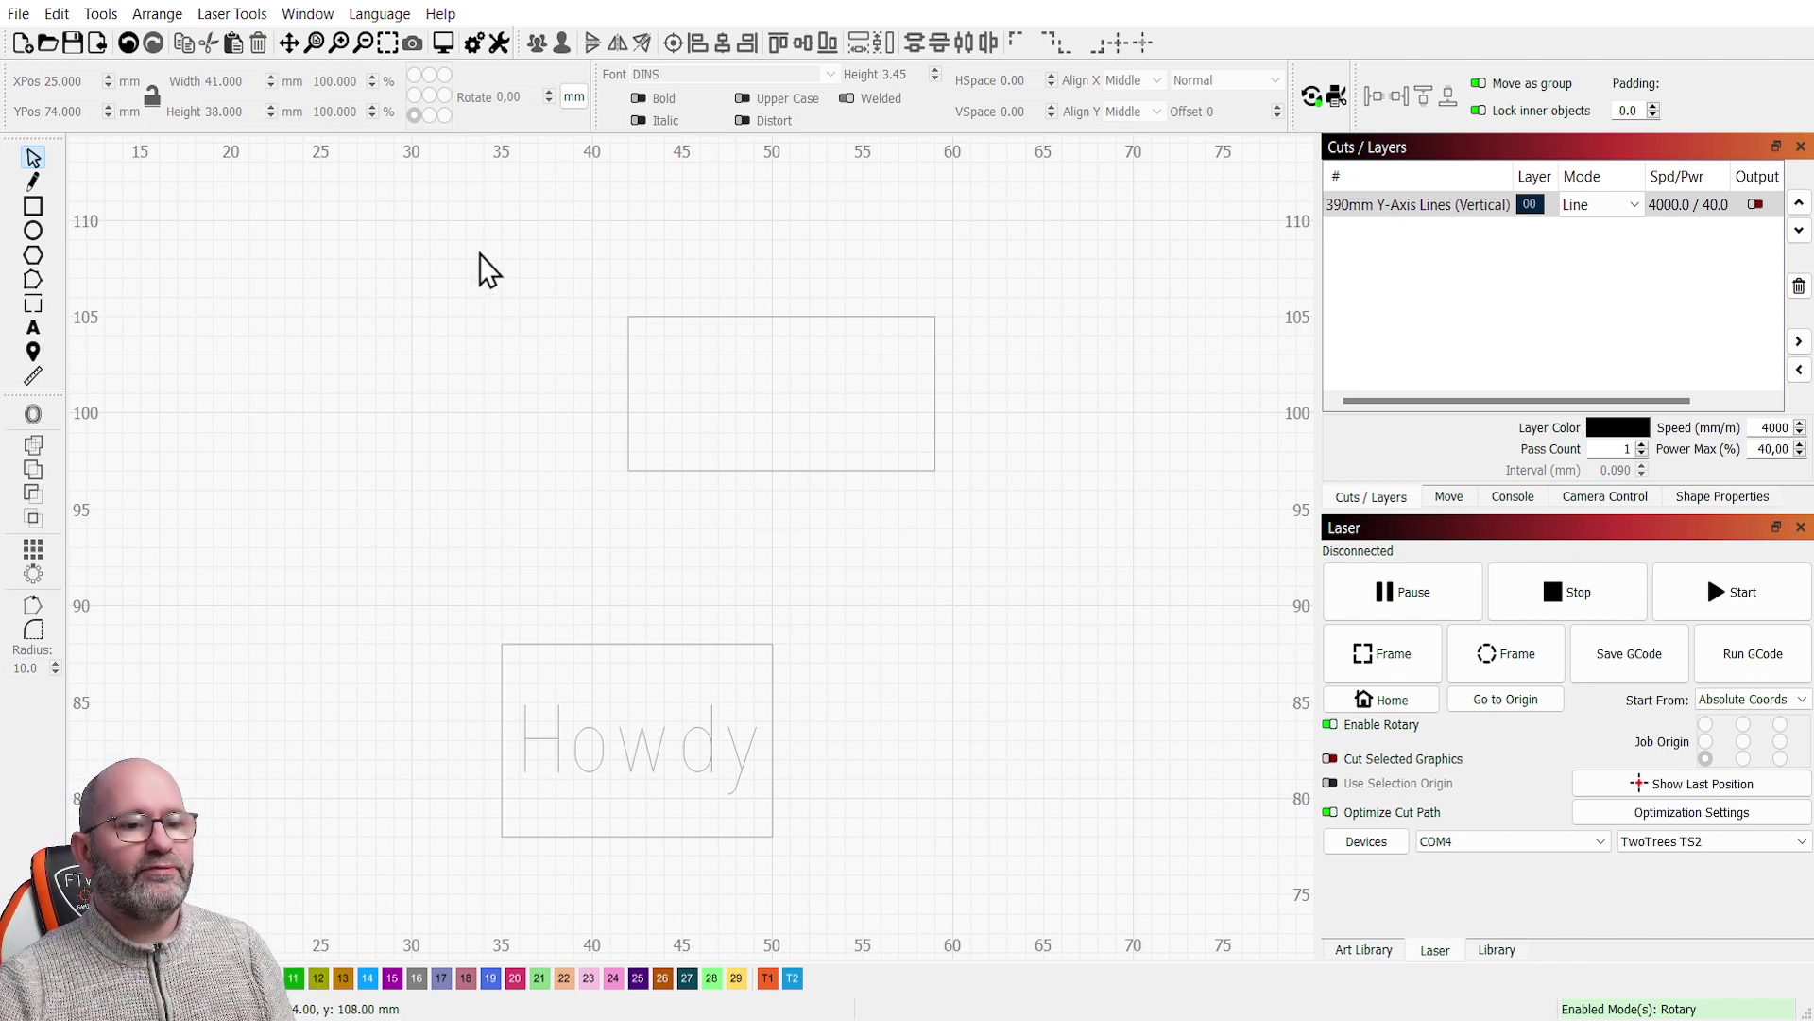
{"action": "left_click", "coordinate": [389, 43]}
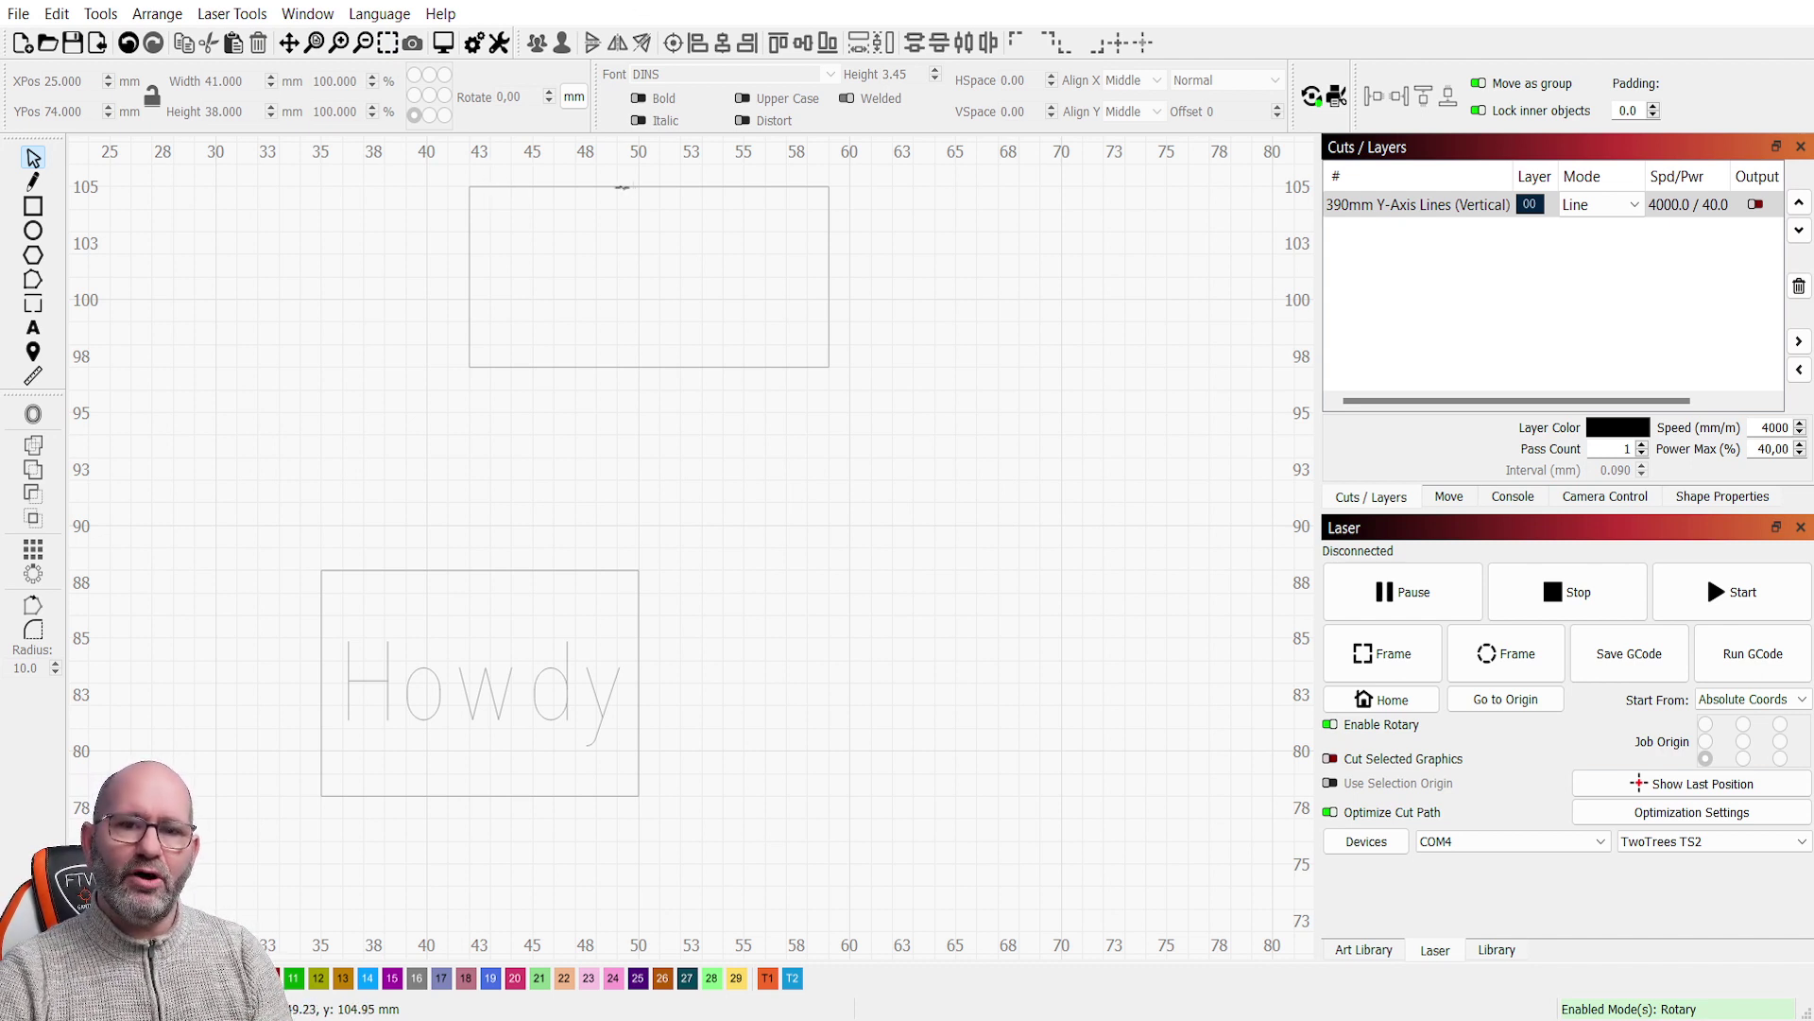
{"action": "scroll", "coordinate": [648, 485], "scroll_direction": "down", "scroll_amount": 1}
{"action": "scroll", "coordinate": [793, 478], "scroll_direction": "down", "scroll_amount": 5}
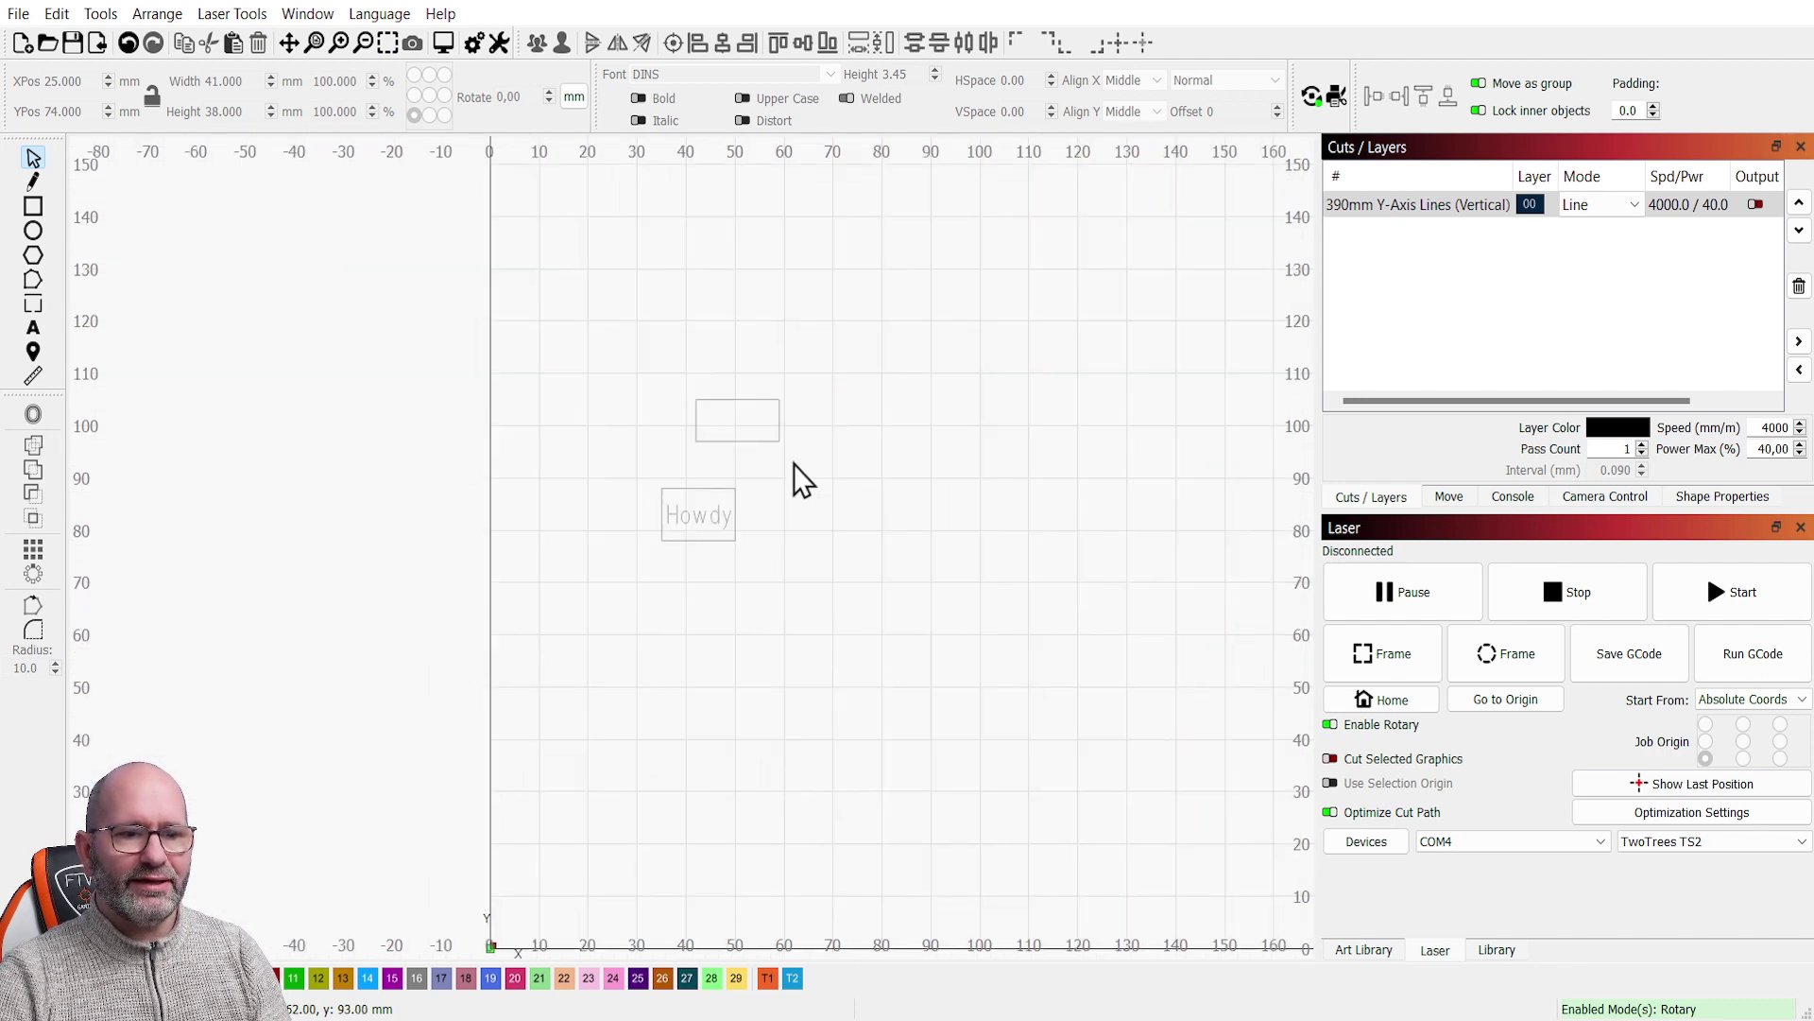
{"action": "left_click", "coordinate": [387, 43]}
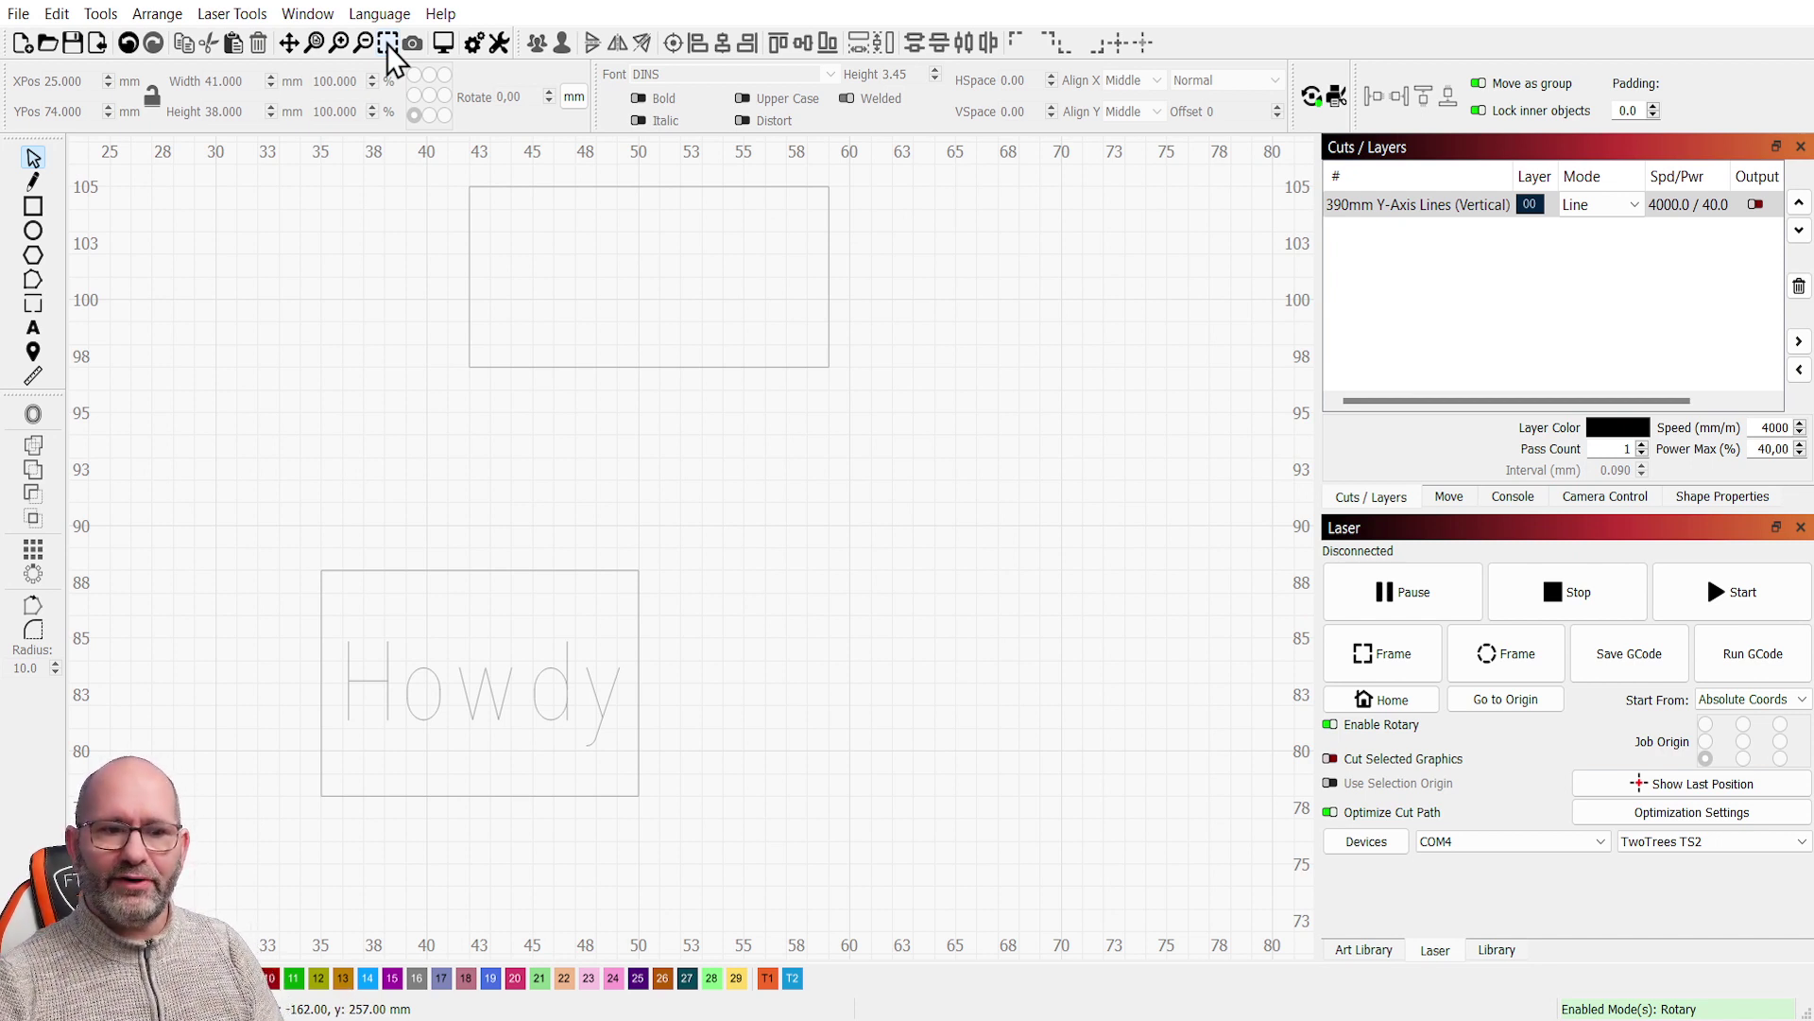
{"action": "scroll", "coordinate": [567, 605], "scroll_direction": "down", "scroll_amount": 4}
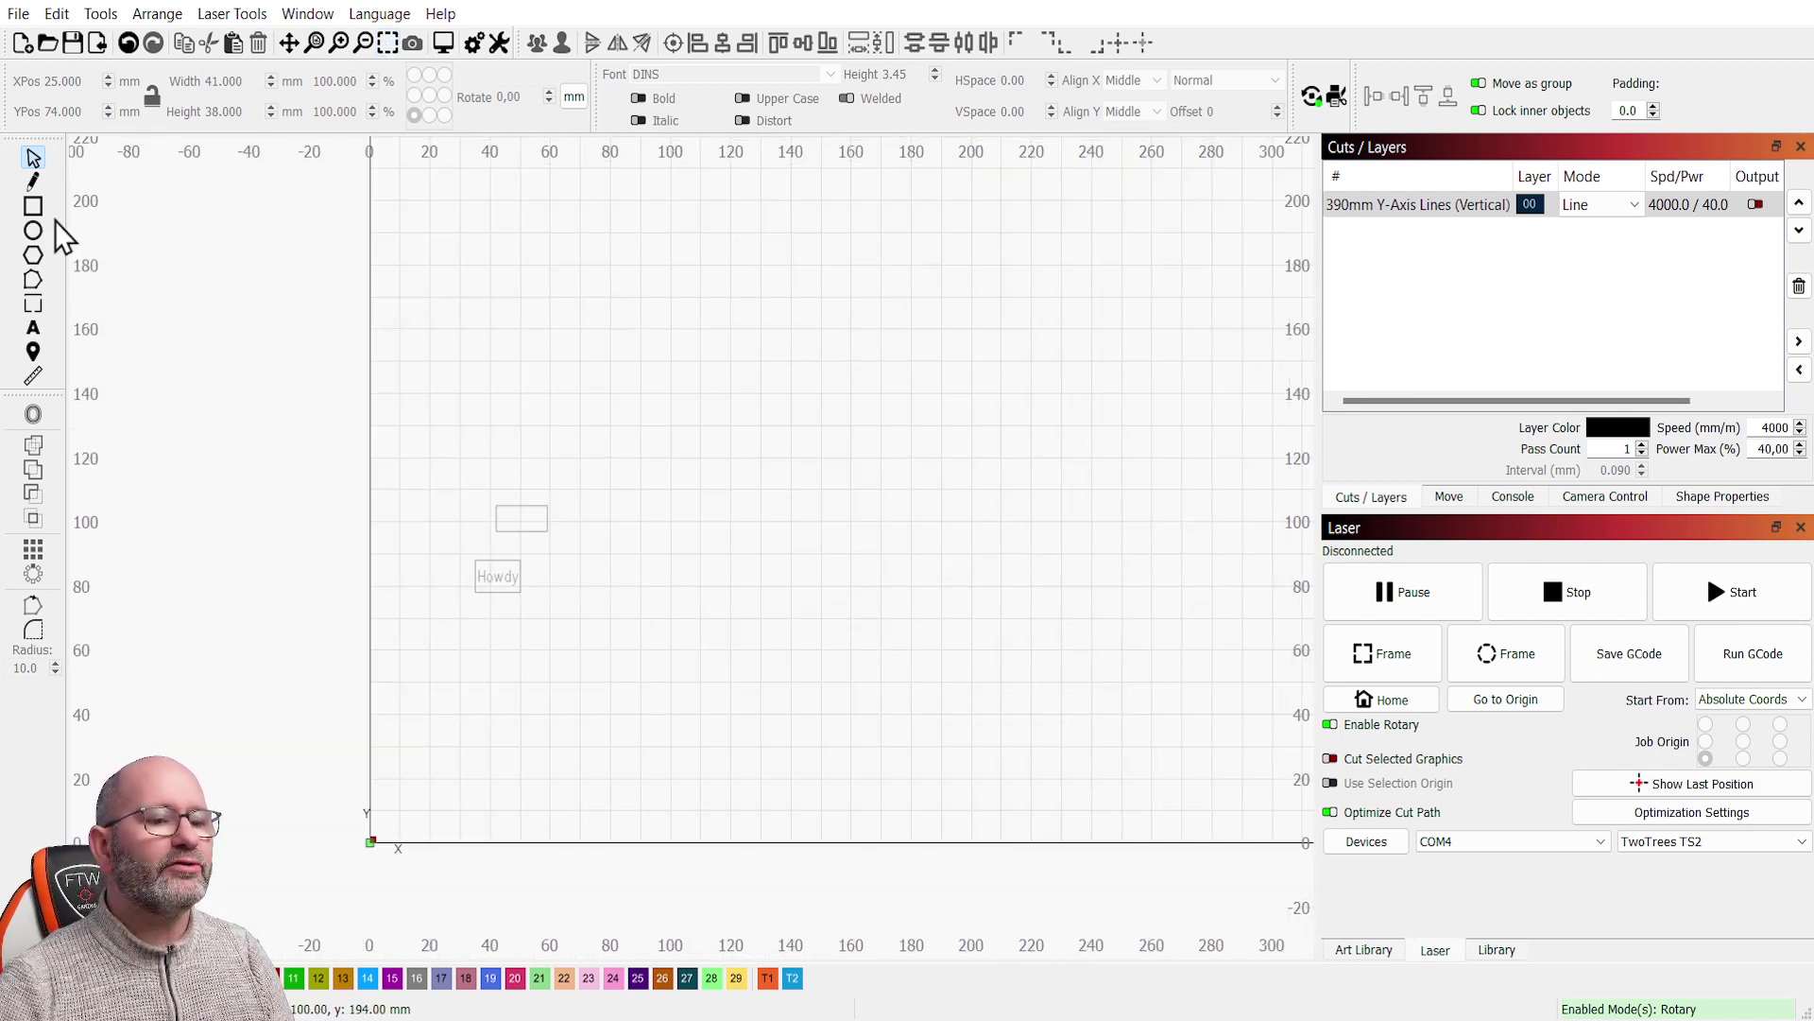
- Draw a temporary ellipse on the empty right side, zoom to it, delete it, and reframe the remaining objects
{"action": "left_click", "coordinate": [33, 233]}
{"action": "left_click_drag", "start_coordinate": [1074, 228], "coordinate": [1155, 340]}
{"action": "left_click", "coordinate": [386, 44]}
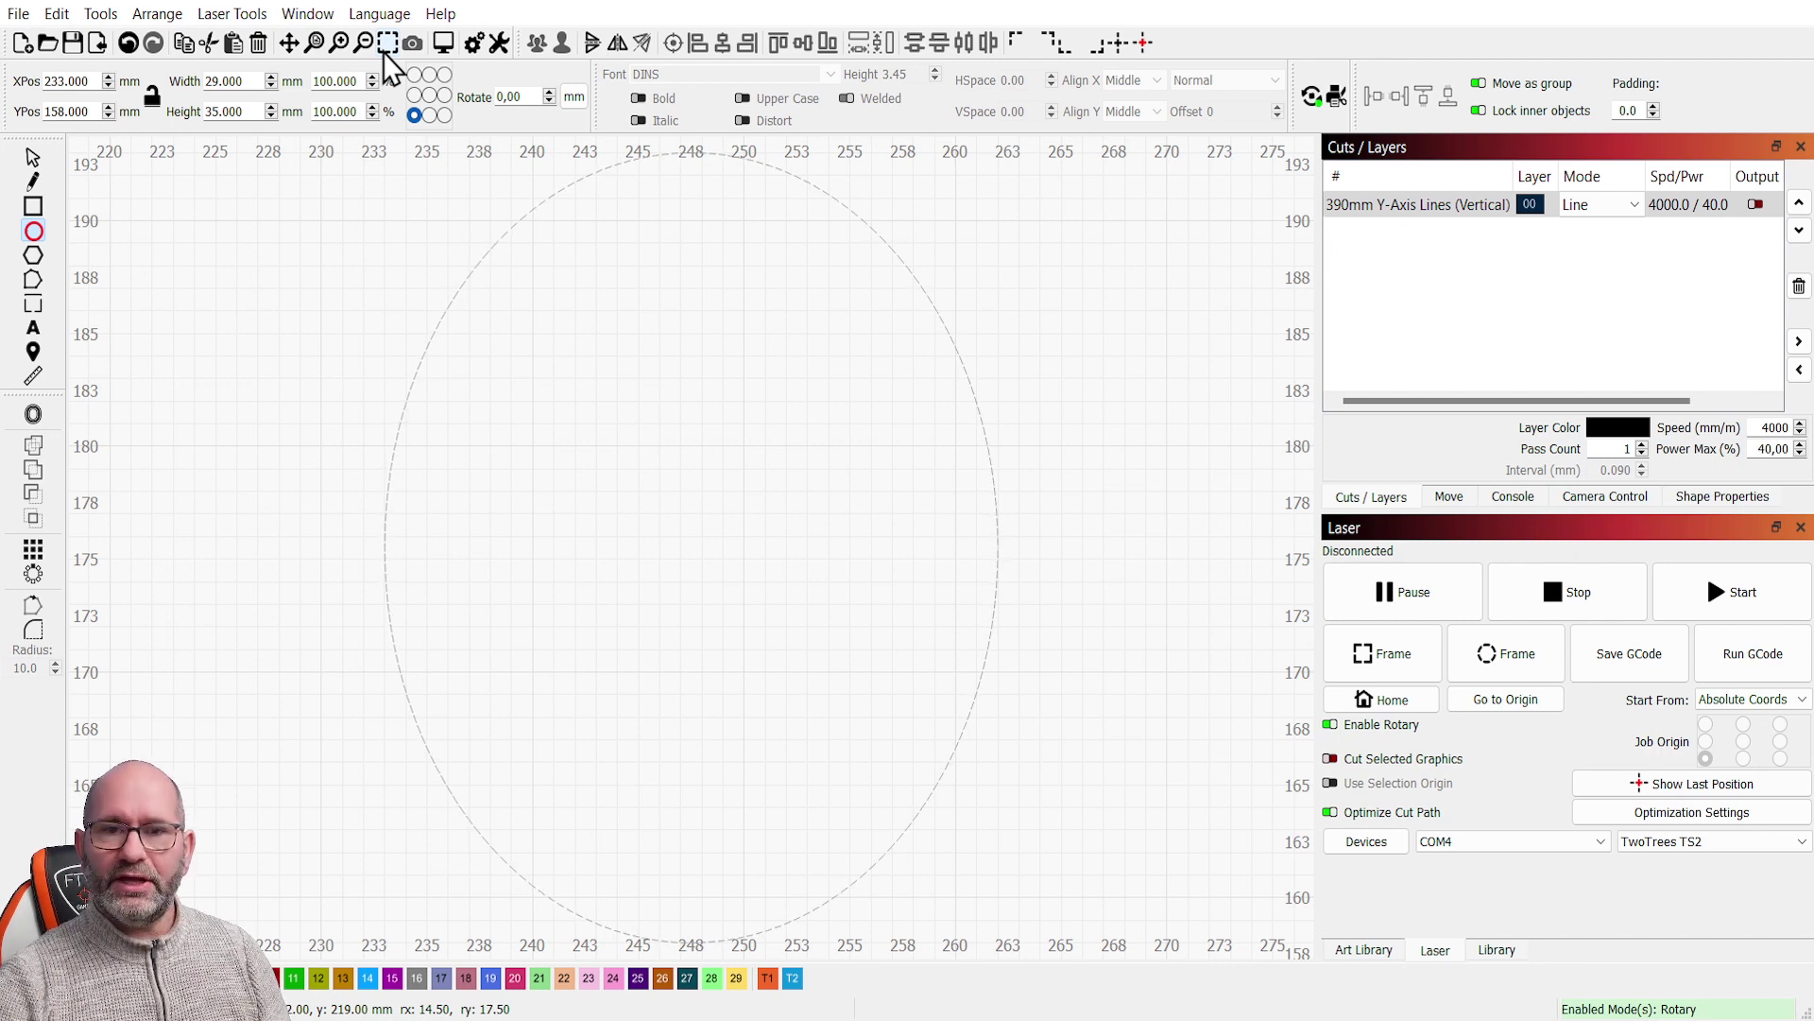
{"action": "key", "text": "Delete"}
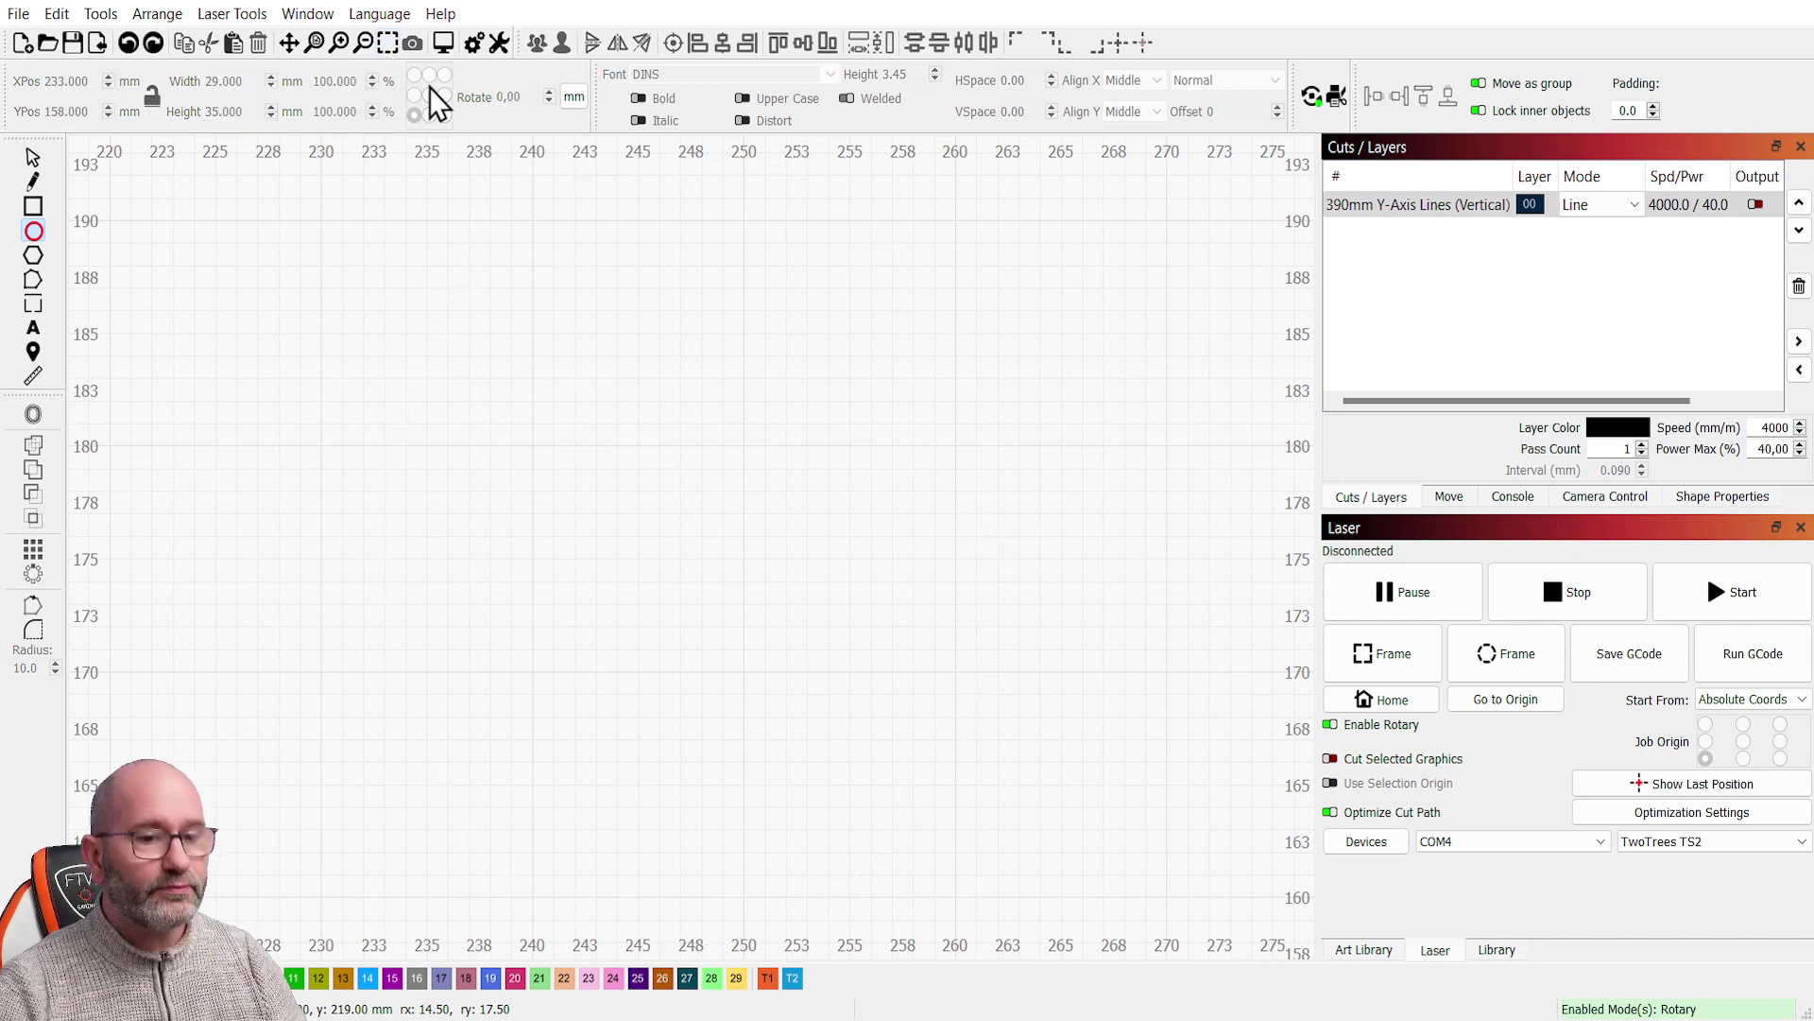
{"action": "left_click", "coordinate": [385, 40]}
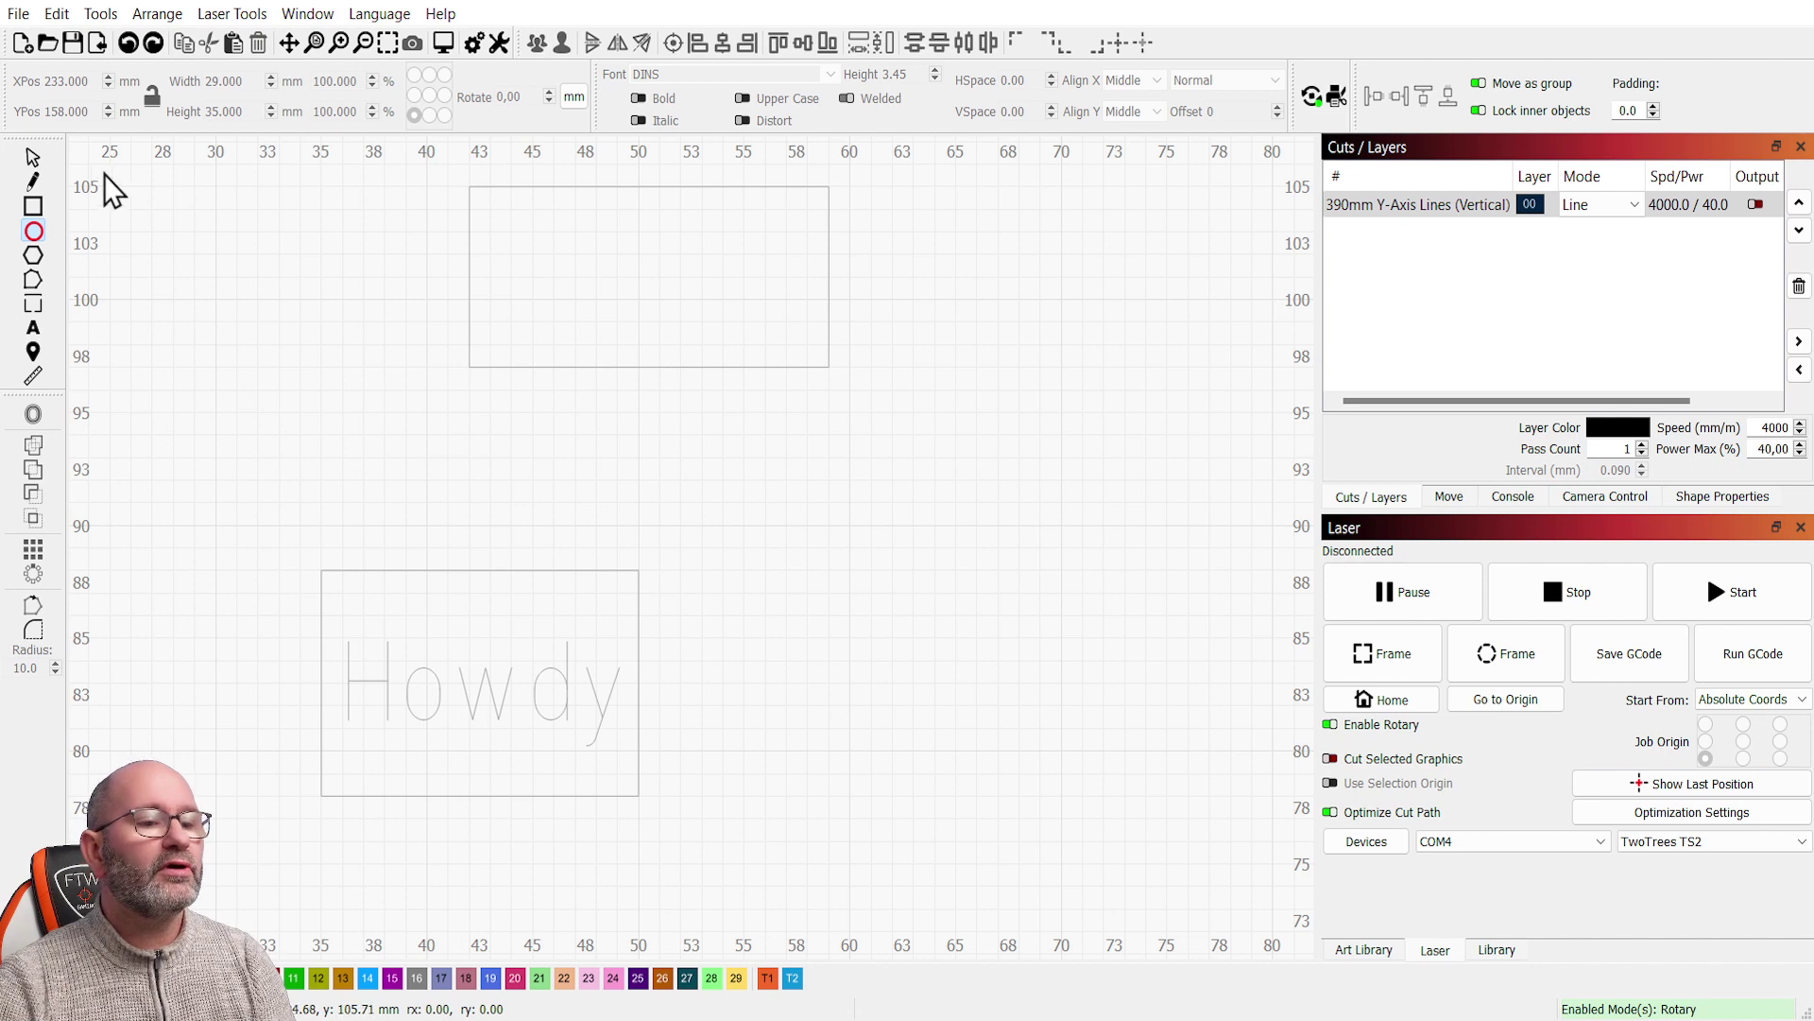
- Delete the 17 × 8 mm top rectangle and frame the remaining Howdy text
{"action": "left_click", "coordinate": [29, 156]}
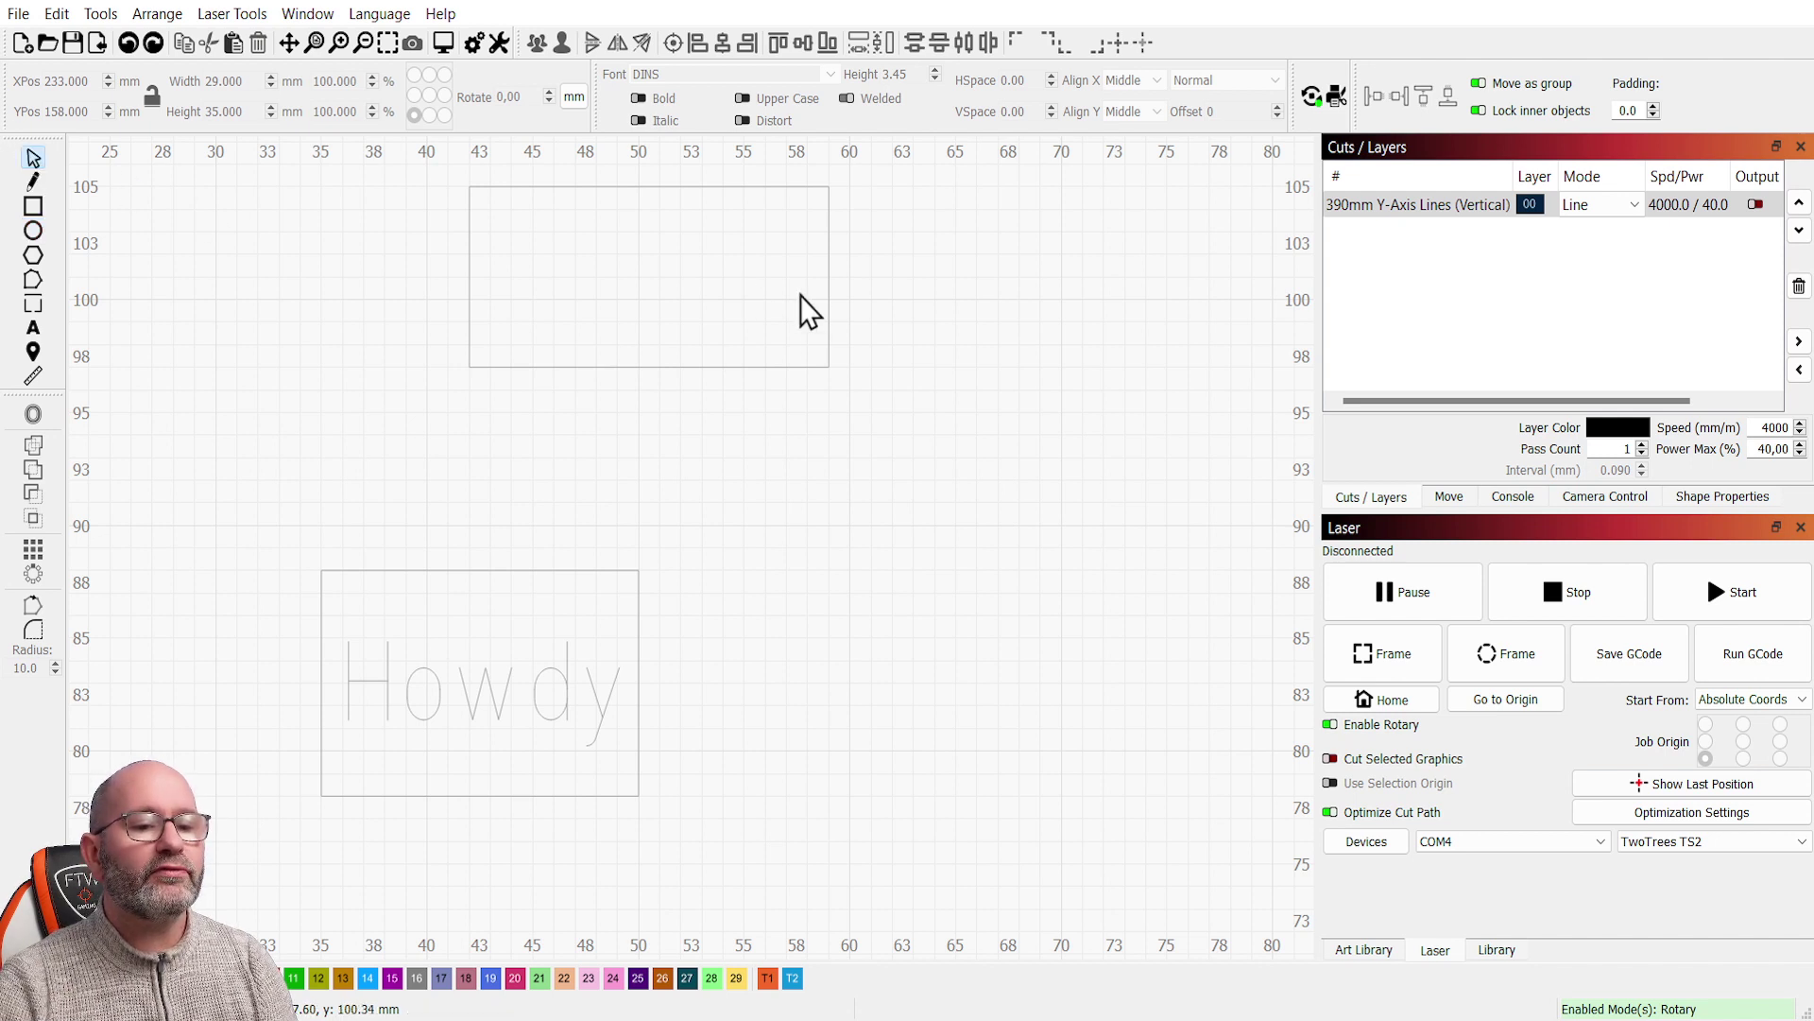
{"action": "left_click", "coordinate": [794, 367]}
{"action": "key", "text": "Delete"}
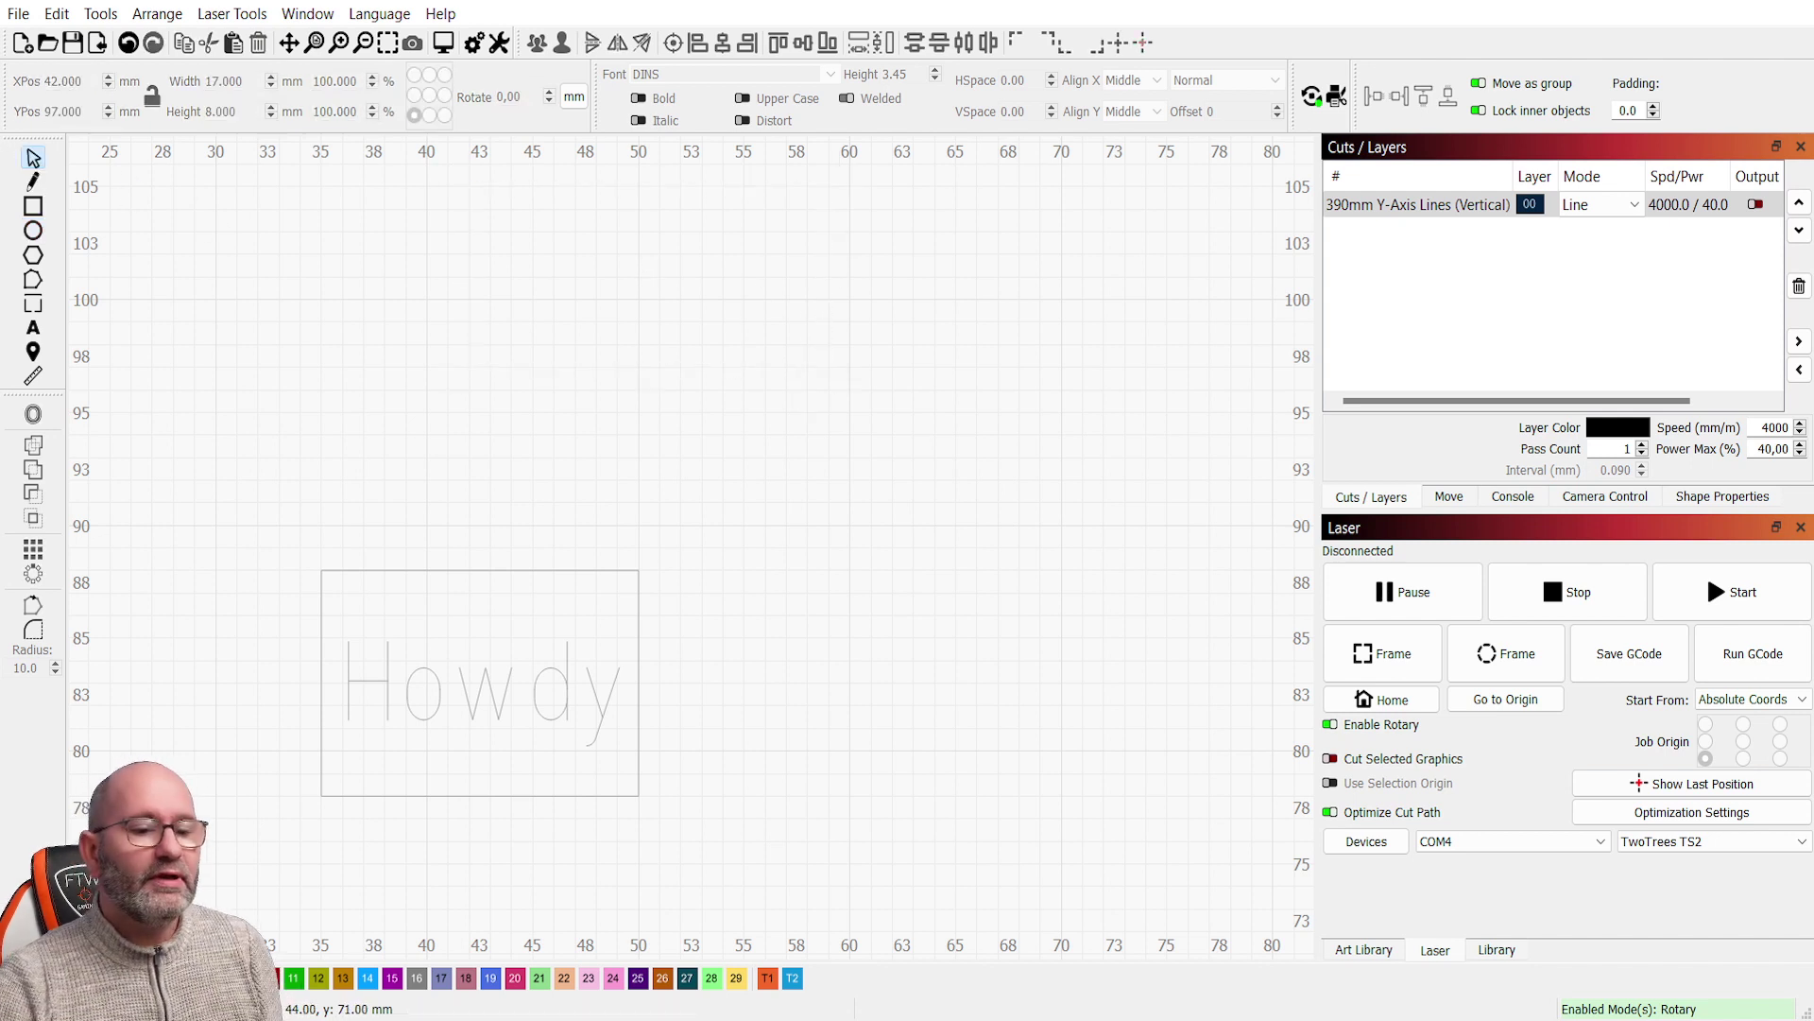
{"action": "left_click", "coordinate": [387, 41]}
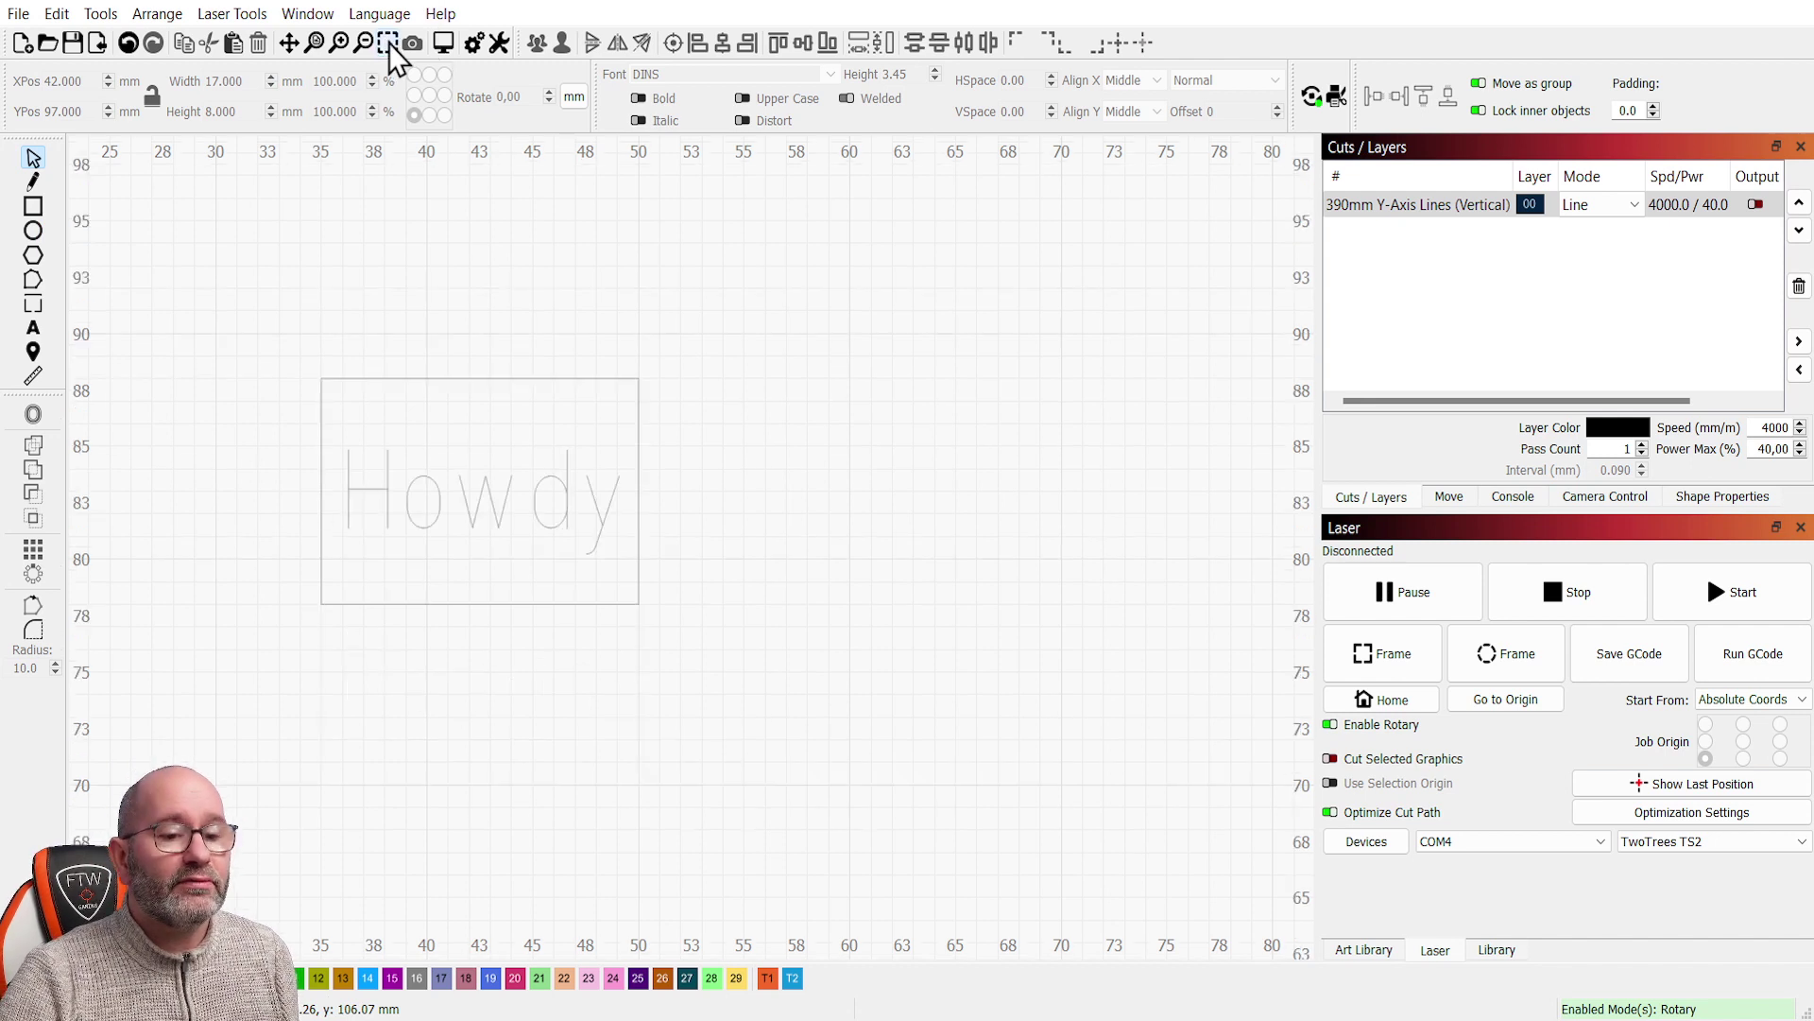
- Nudge the 12.8 × 4.6 mm Howdy text left to X 36.179, Y 79.866 mm, then deselect it
{"action": "scroll", "coordinate": [391, 467], "scroll_direction": "up", "scroll_amount": 3}
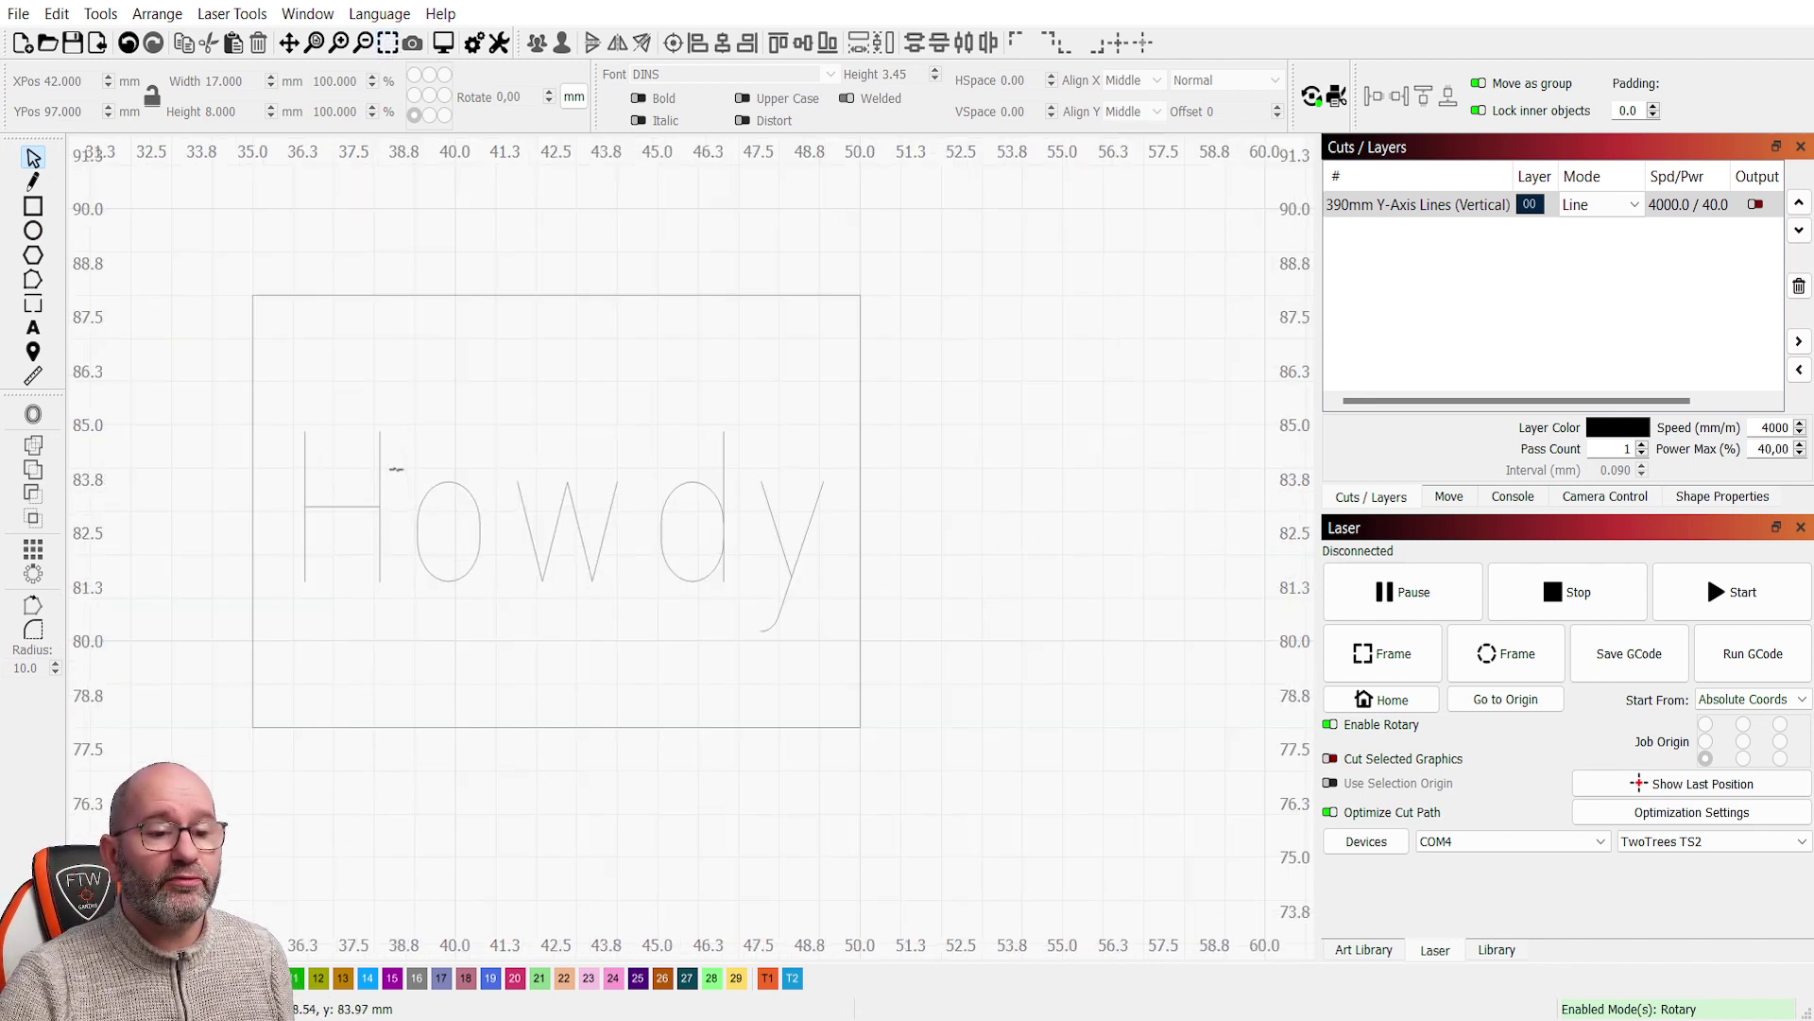
{"action": "left_click", "coordinate": [303, 496]}
{"action": "mouse_move", "coordinate": [563, 527]}
{"action": "left_mouse_down"}
{"action": "mouse_move", "coordinate": [445, 542]}
{"action": "mouse_move", "coordinate": [557, 427]}
{"action": "mouse_move", "coordinate": [765, 559]}
{"action": "mouse_move", "coordinate": [608, 525]}
{"action": "mouse_move", "coordinate": [580, 481]}
{"action": "mouse_move", "coordinate": [576, 556]}
{"action": "mouse_move", "coordinate": [561, 552]}
{"action": "left_mouse_up"}
{"action": "left_click", "coordinate": [1035, 514]}
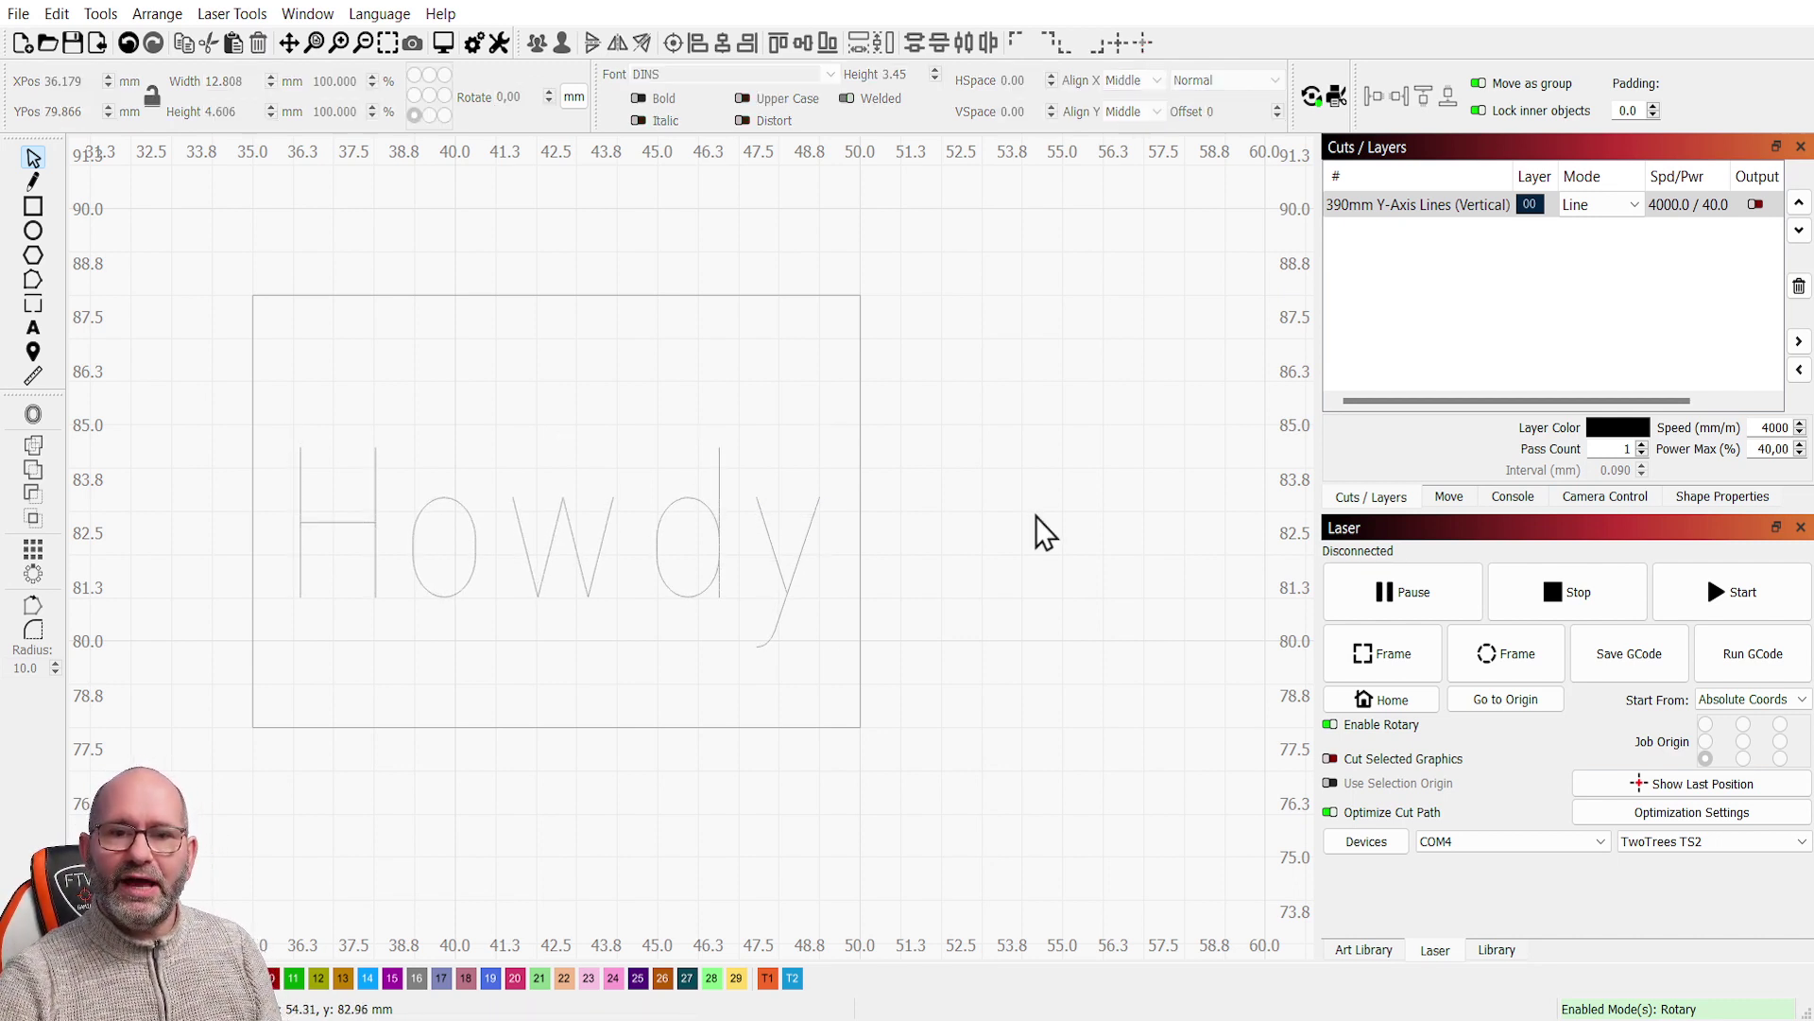
- Zoom to Page so the entire TwoTrees TS2 bed fits the canvas
{"action": "left_click", "coordinate": [314, 42]}
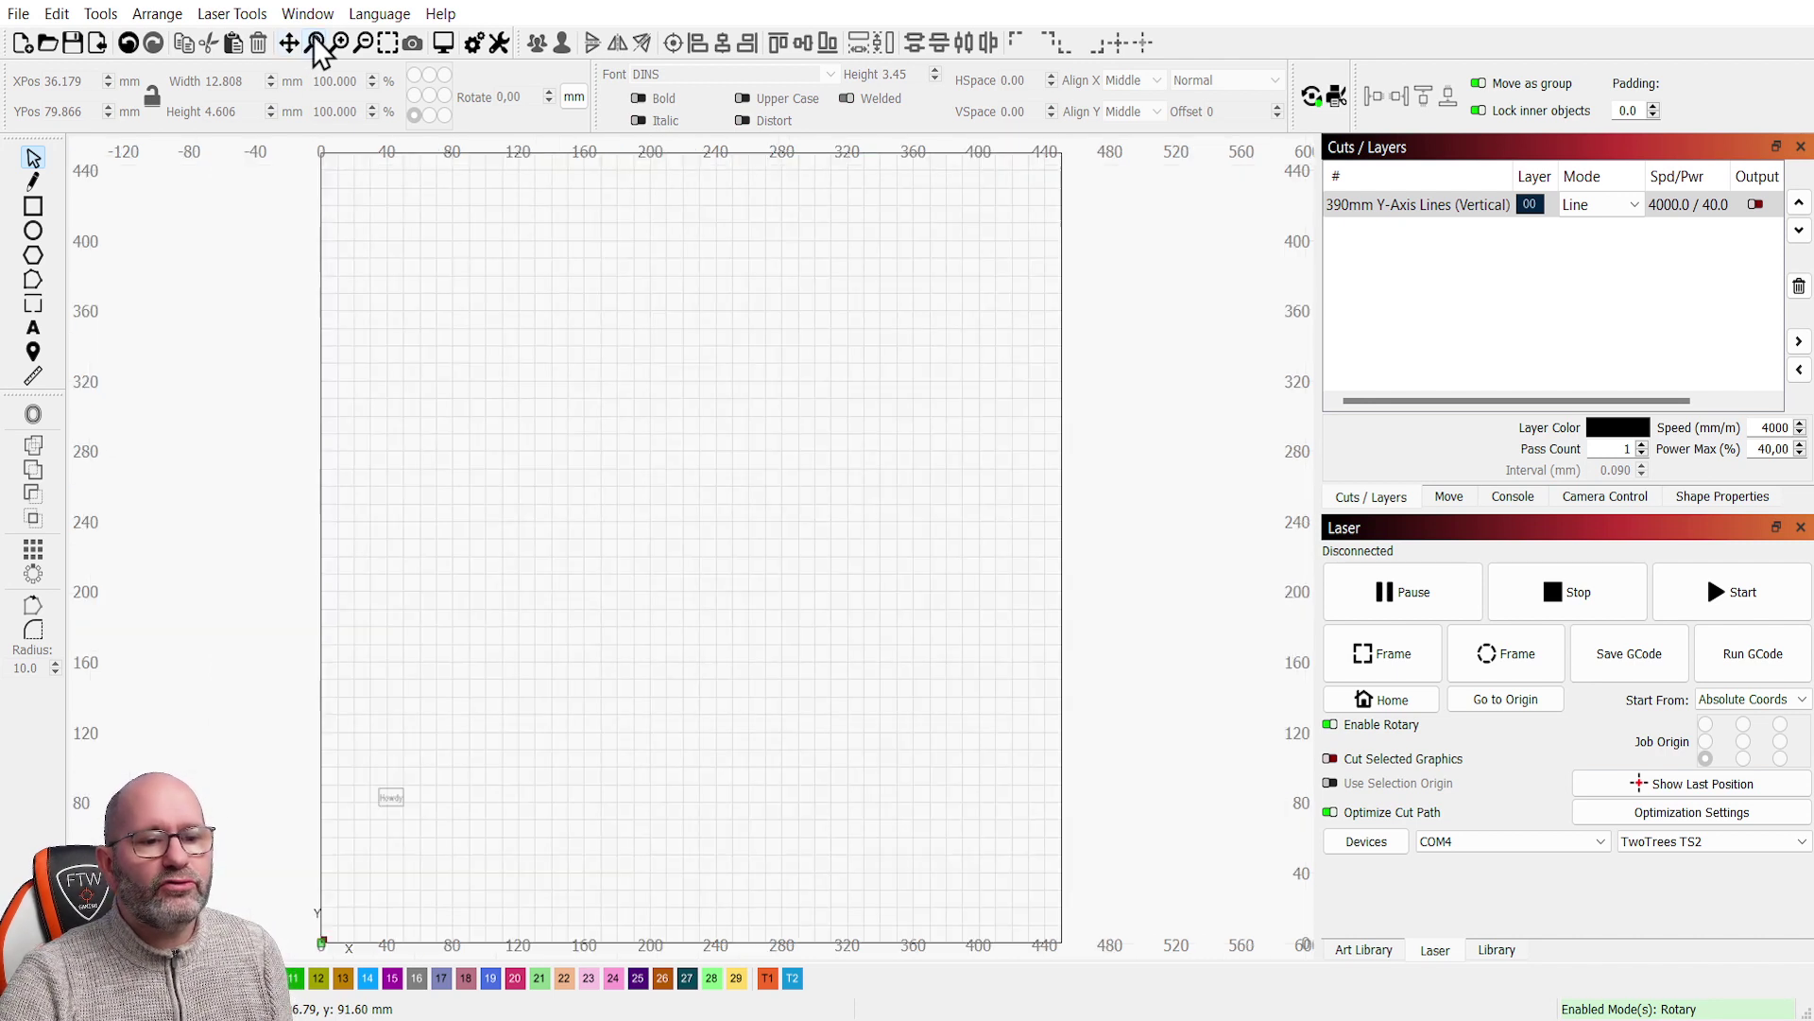